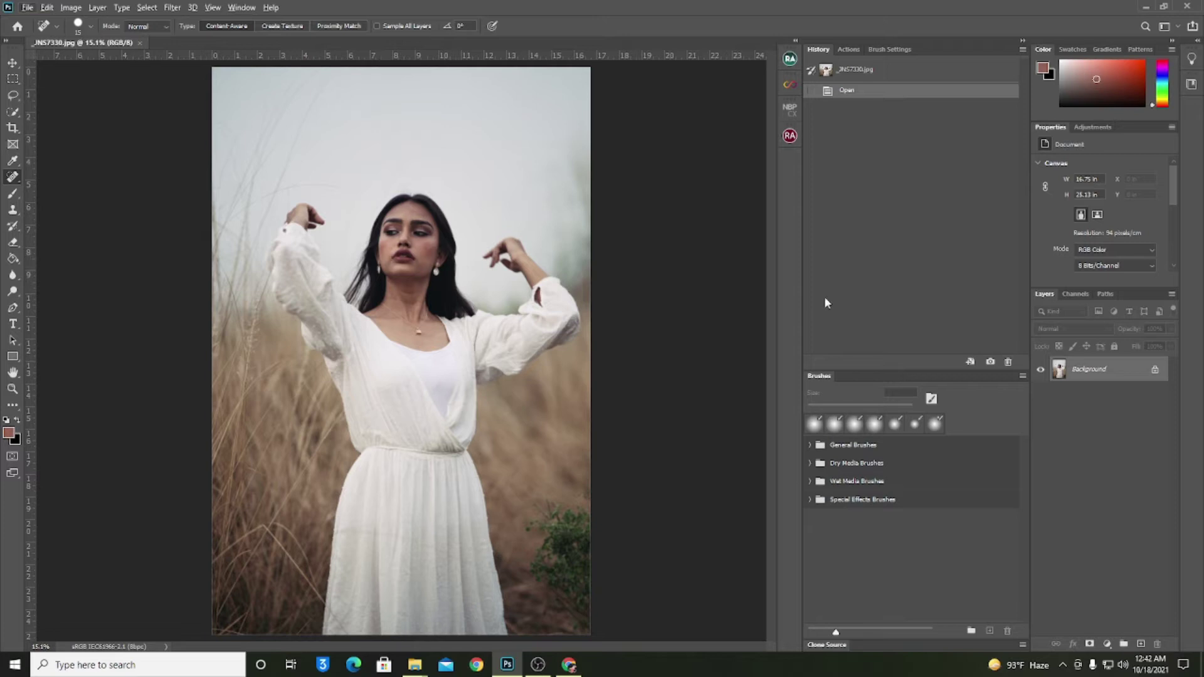
# Step: Run the Custom frequency separation from the Beauty Retouch v3.3 extension and apply its High Pass filter
pyautogui.click(790, 60)
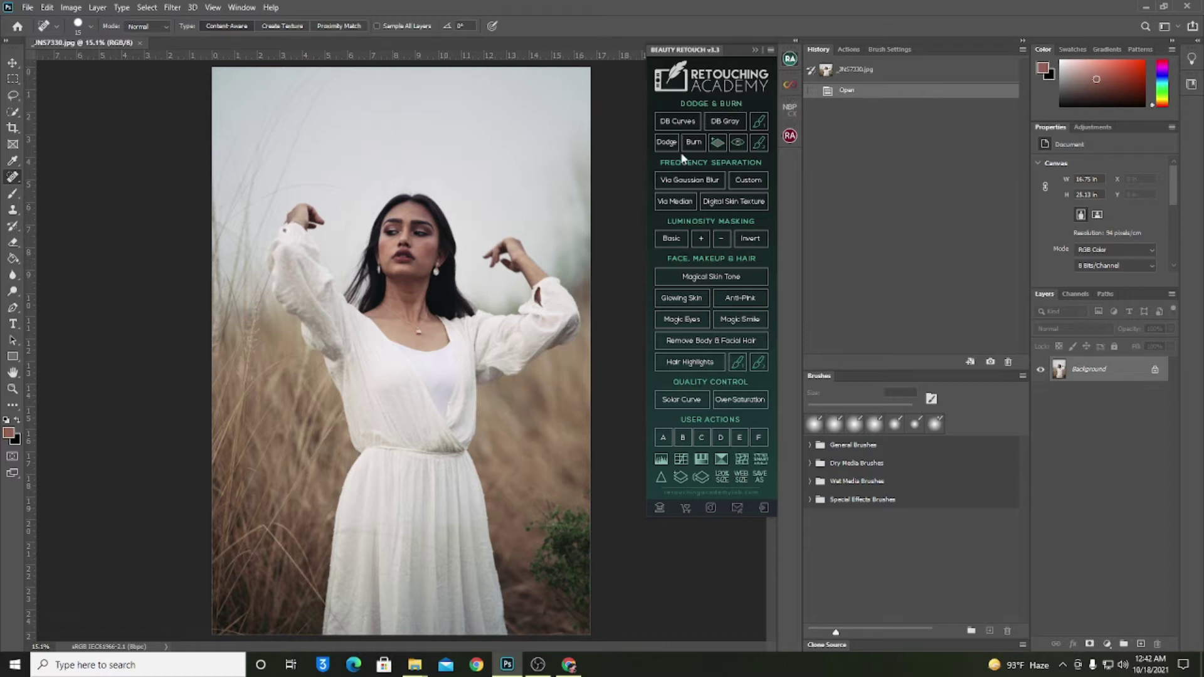
pyautogui.click(747, 180)
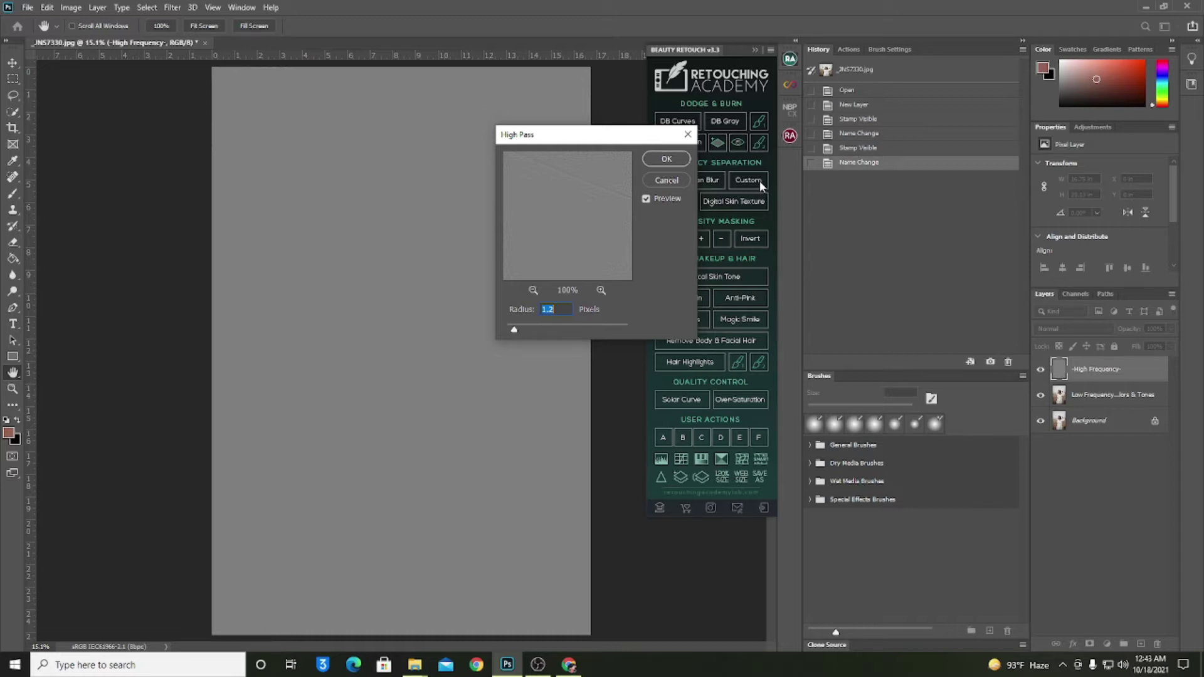
pyautogui.moveTo(577, 185); pyautogui.dragTo(584, 258)
pyautogui.moveTo(615, 162); pyautogui.dragTo(566, 290)
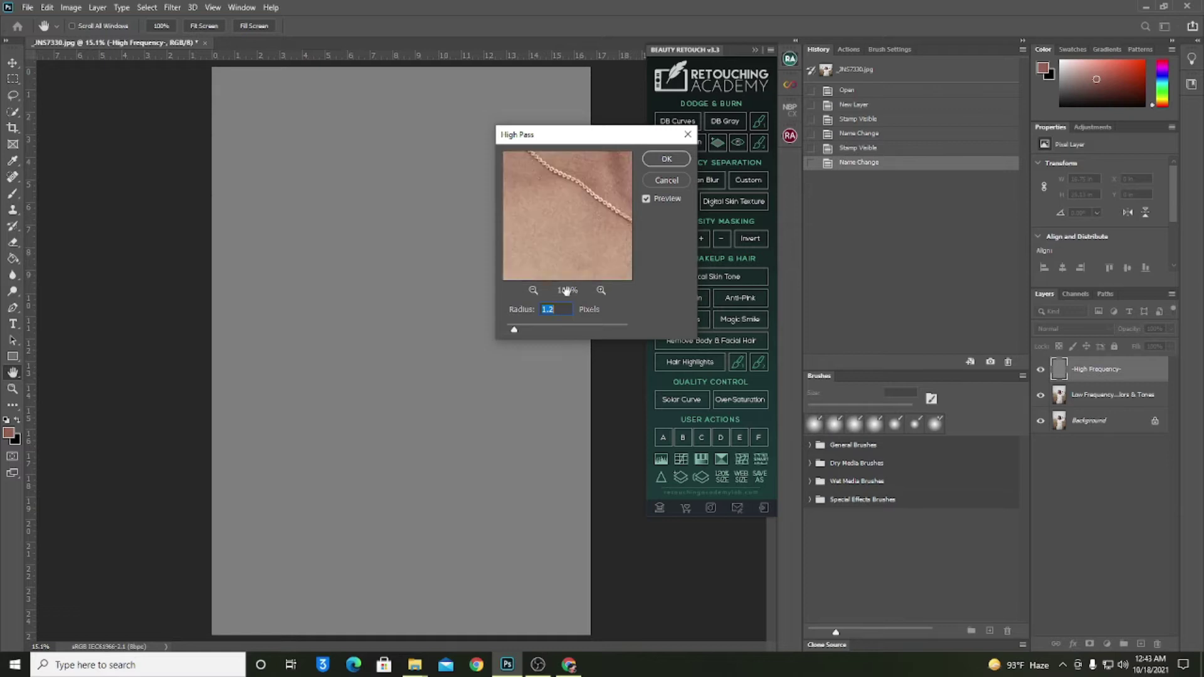
pyautogui.click(533, 291)
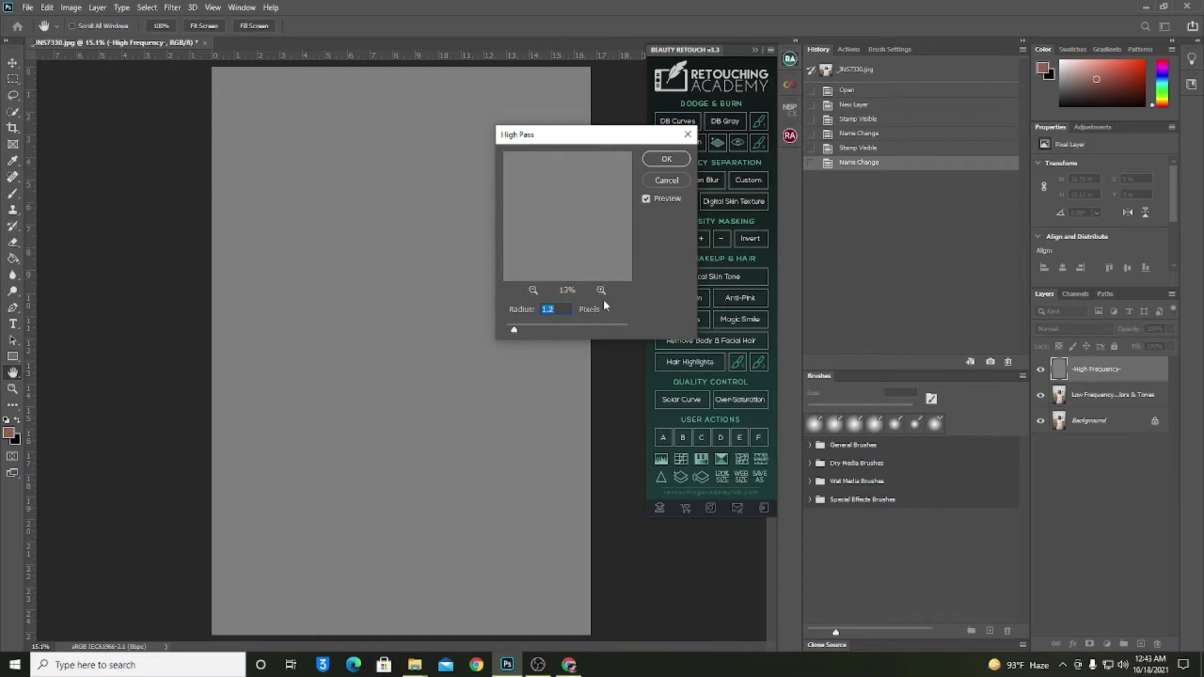
pyautogui.write('4')
pyautogui.press('Down')
pyautogui.press('Return')
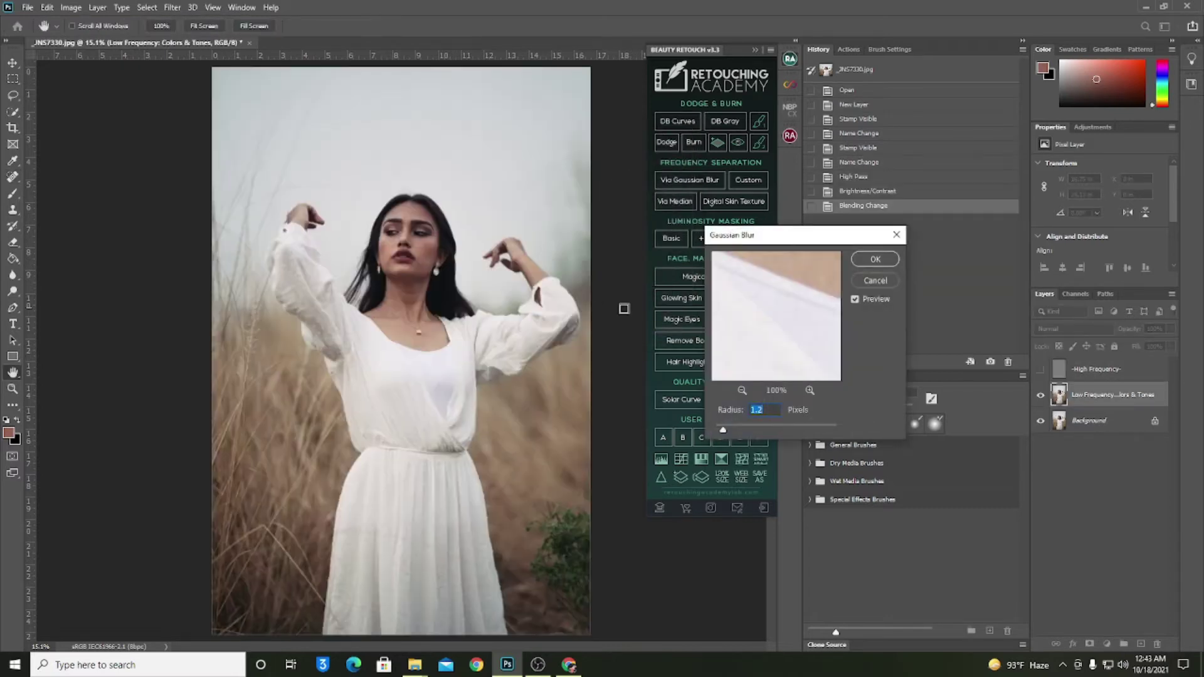
# Step: Apply the Gaussian Blur to the low frequency layer with a 3.4-pixel radius, checking the preview on the model's cheek
pyautogui.click(422, 241)
pyautogui.click(394, 241)
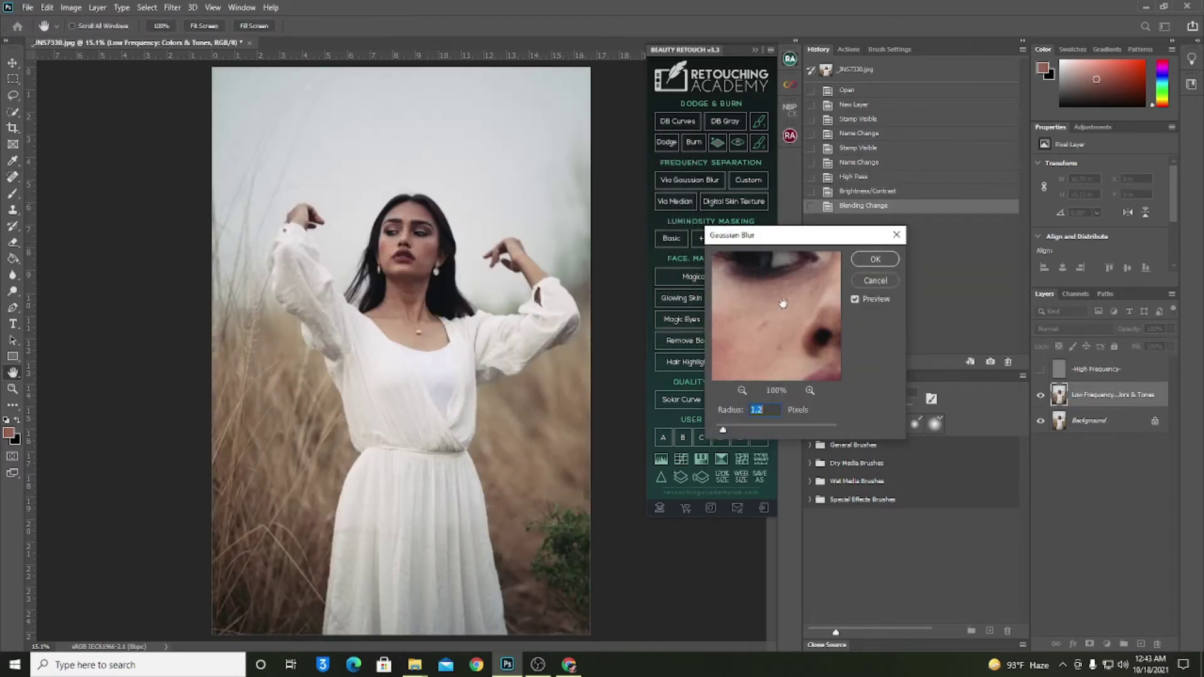
pyautogui.moveTo(783, 303); pyautogui.dragTo(804, 310)
pyautogui.moveTo(766, 236); pyautogui.dragTo(579, 190)
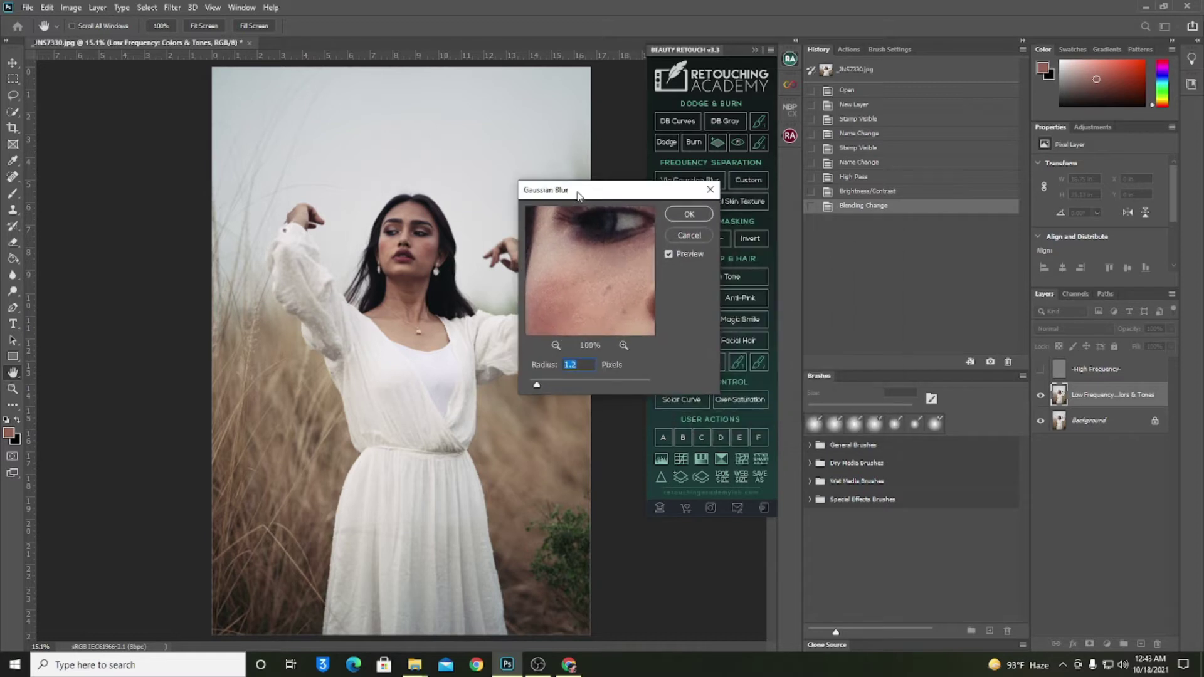
pyautogui.moveTo(568, 274)
pyautogui.mouseDown()
pyautogui.moveTo(543, 284)
pyautogui.moveTo(588, 244)
pyautogui.moveTo(603, 300)
pyautogui.moveTo(586, 271)
pyautogui.mouseUp()
pyautogui.moveTo(537, 385); pyautogui.dragTo(551, 390)
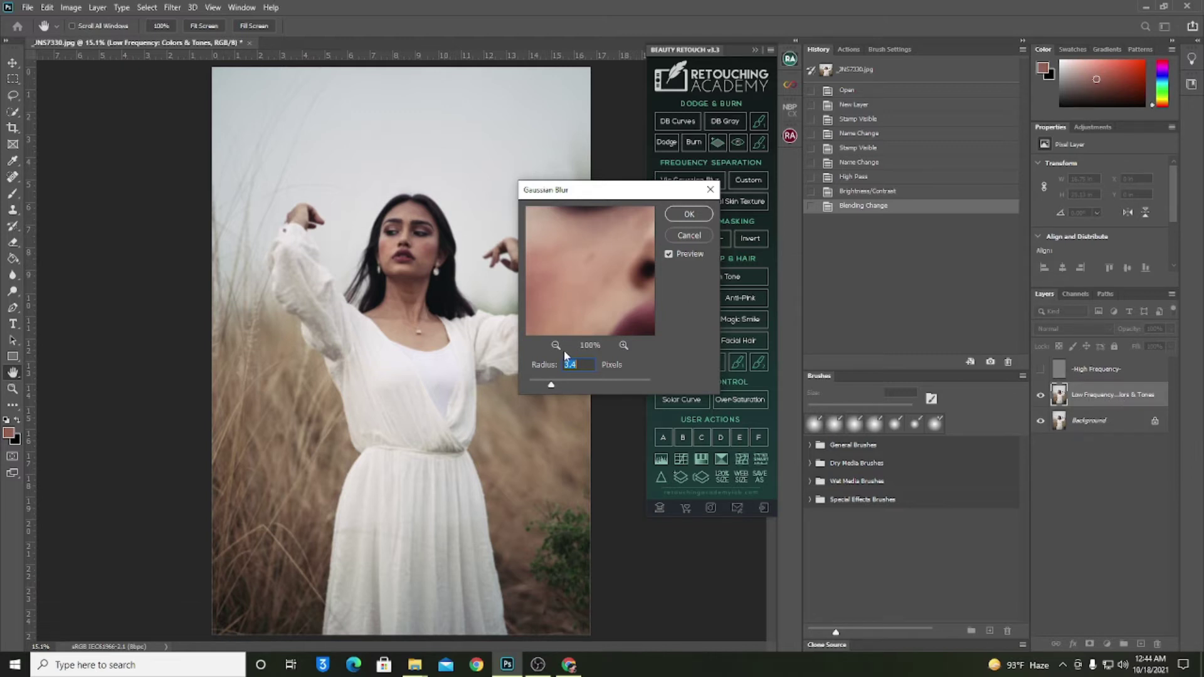
pyautogui.press('Return')
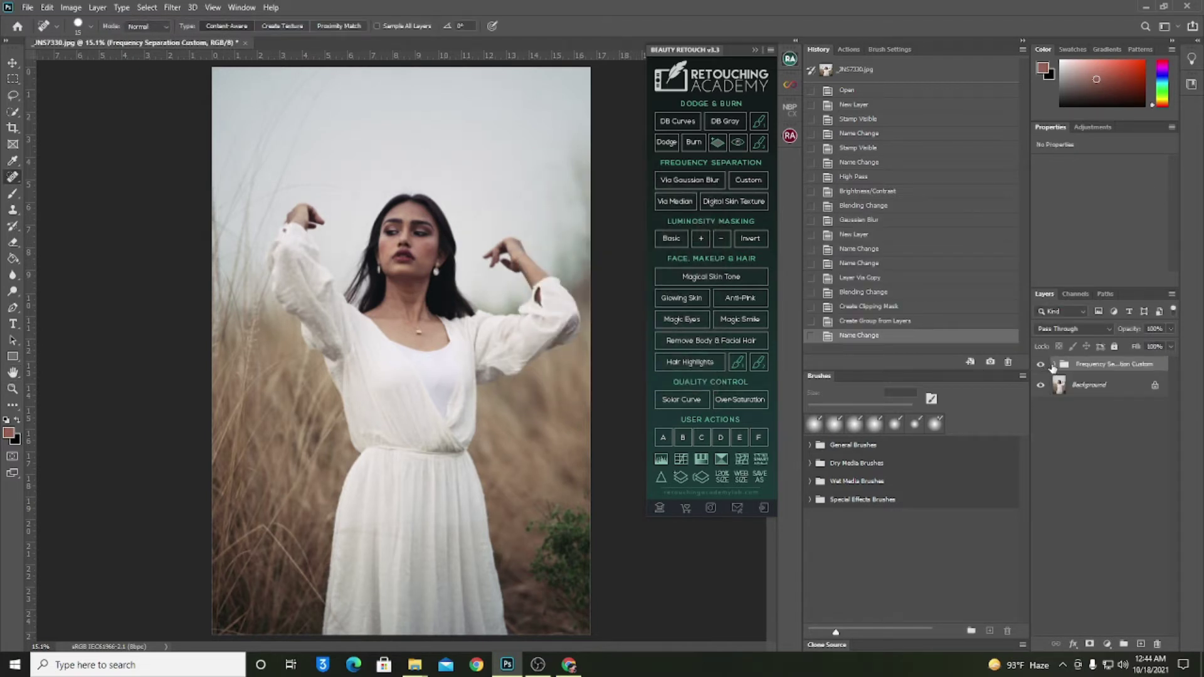
# Step: Expand the custom frequency separation group and select its low frequency colors and tones layer
pyautogui.click(1053, 364)
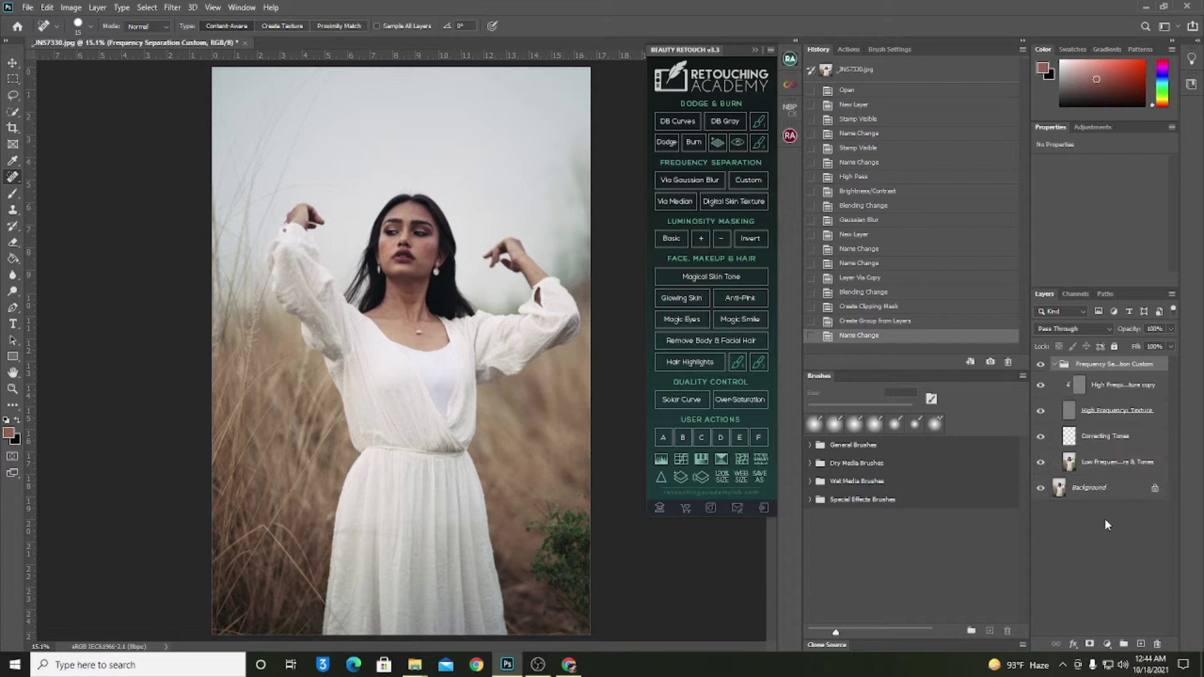
pyautogui.click(1064, 468)
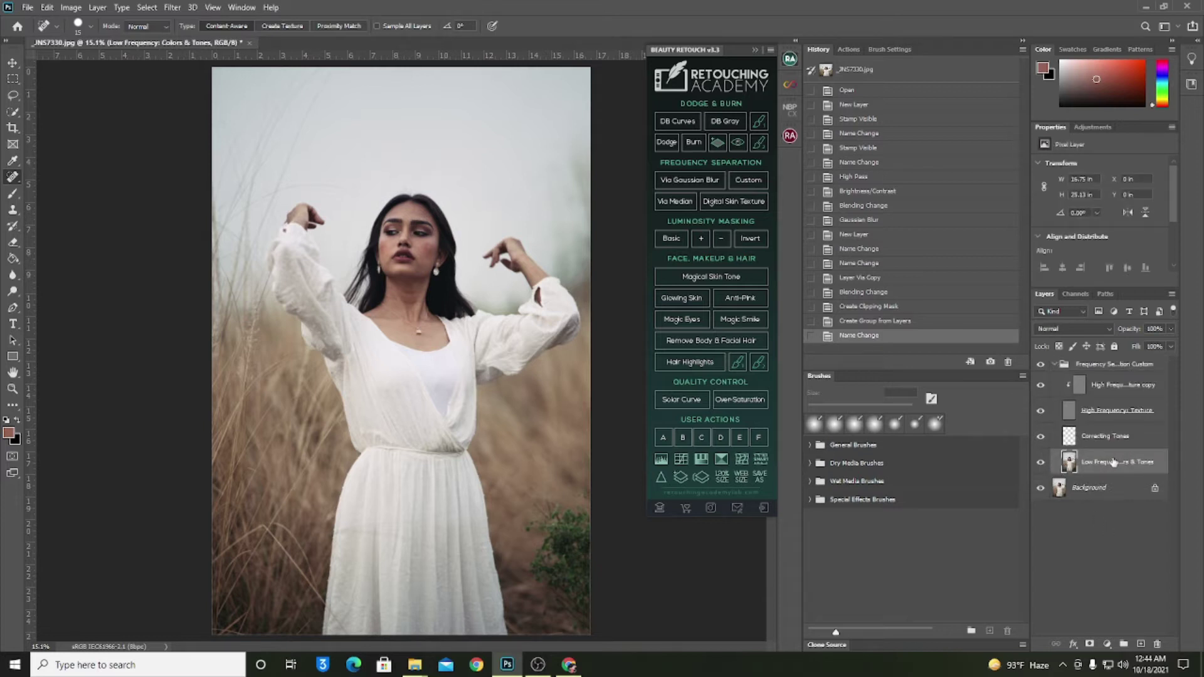
pyautogui.click(1083, 442)
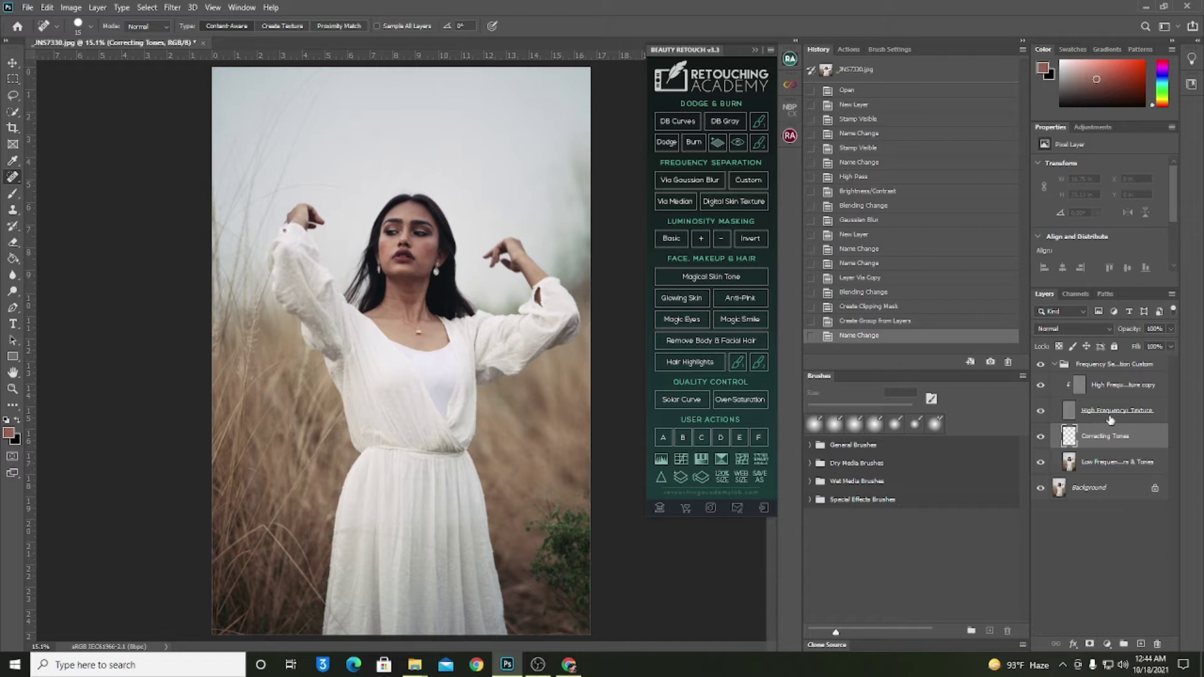
pyautogui.click(1102, 474)
pyautogui.doubleClick(1100, 463)
pyautogui.click(923, 259)
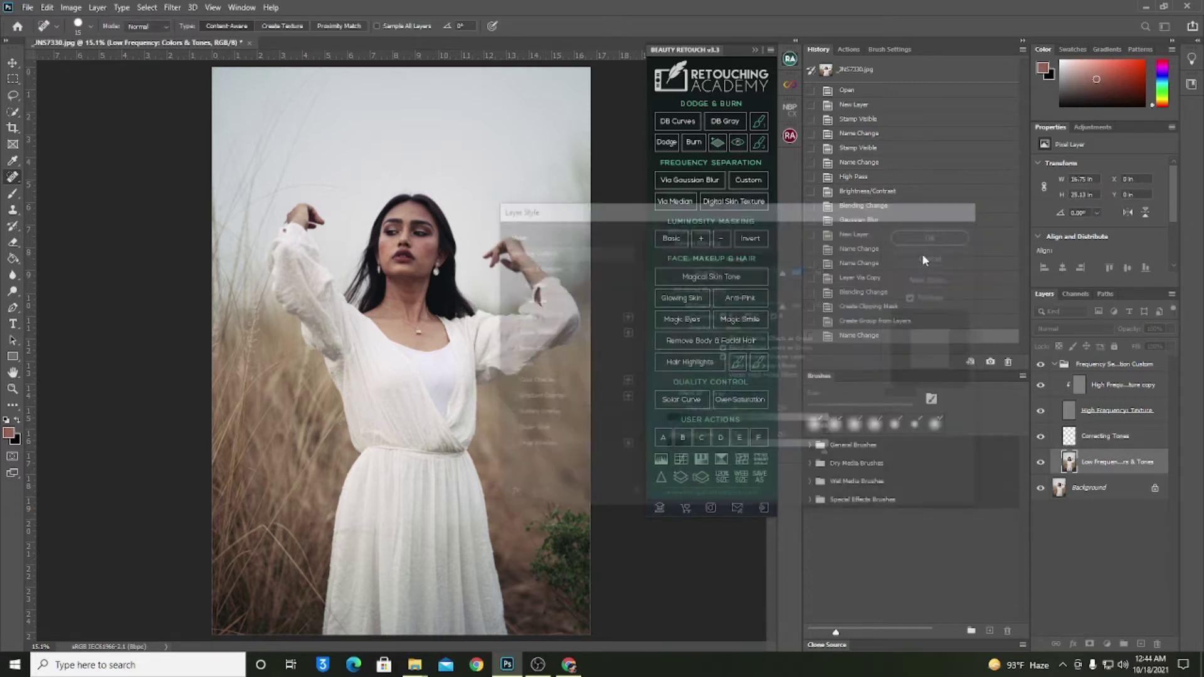
pyautogui.click(1106, 440)
pyautogui.click(1108, 470)
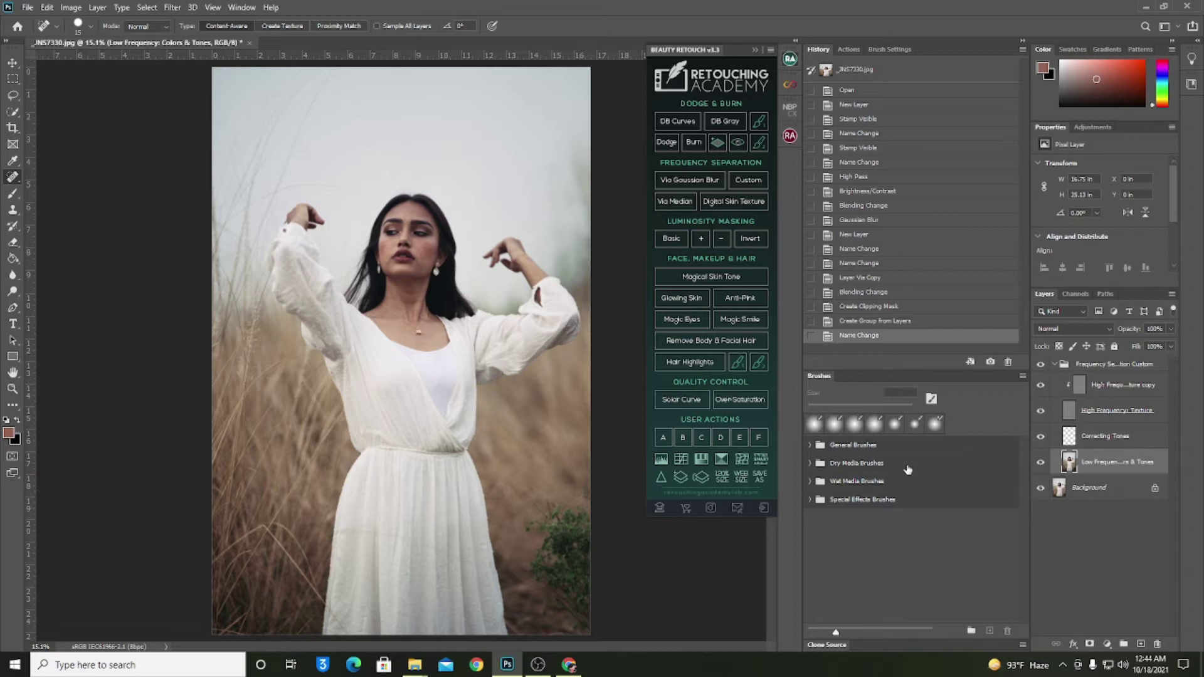
# Step: Hide the retouching extension, frame the model's face and switch to the Mixer Brush tool
pyautogui.scroll(8, 421, 251)
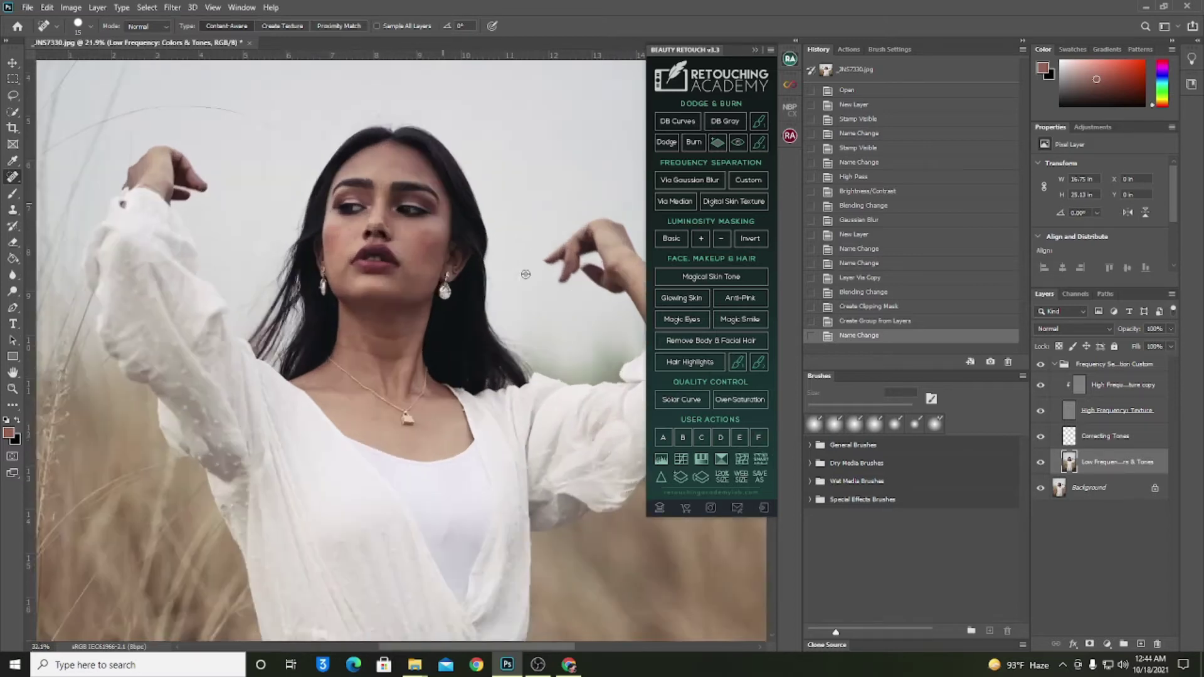
pyautogui.scroll(2, 387, 219)
pyautogui.click(755, 50)
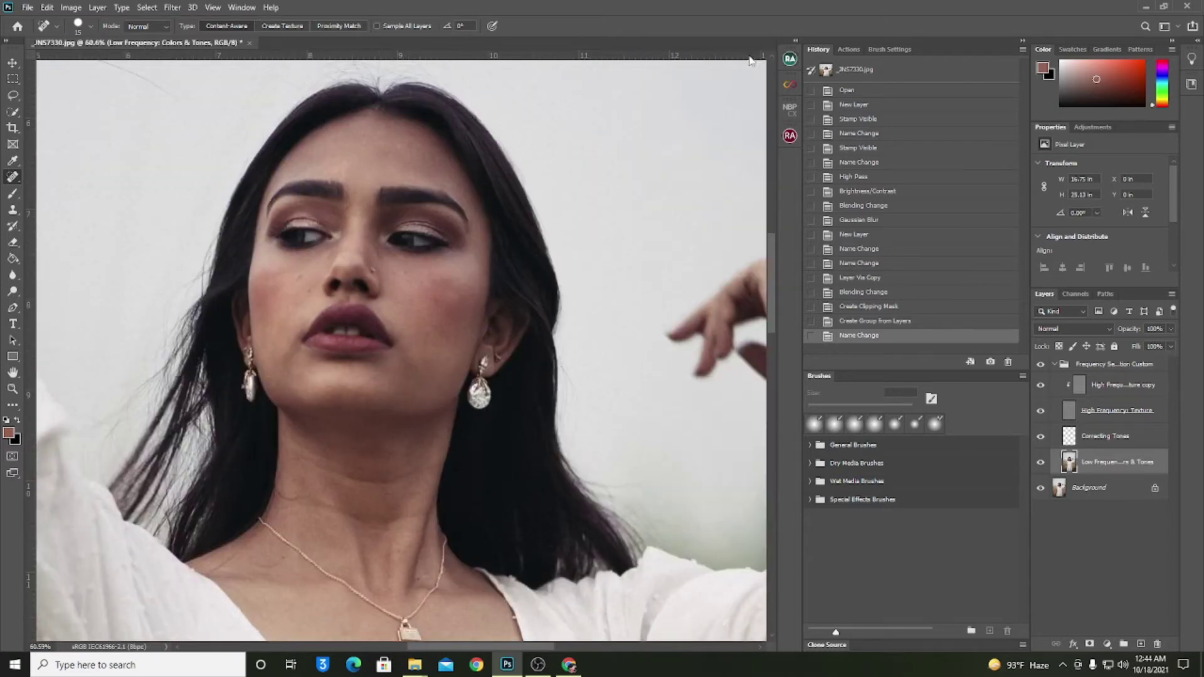
pyautogui.click(12, 196)
pyautogui.rightClick(13, 199)
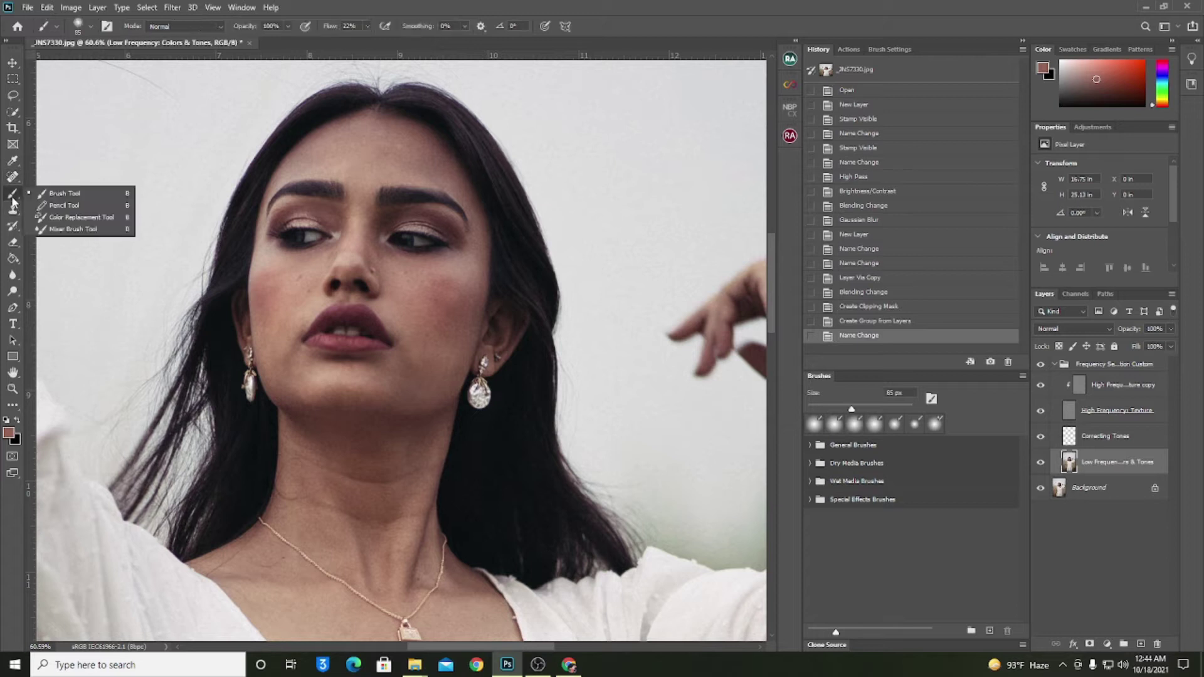
pyautogui.click(56, 229)
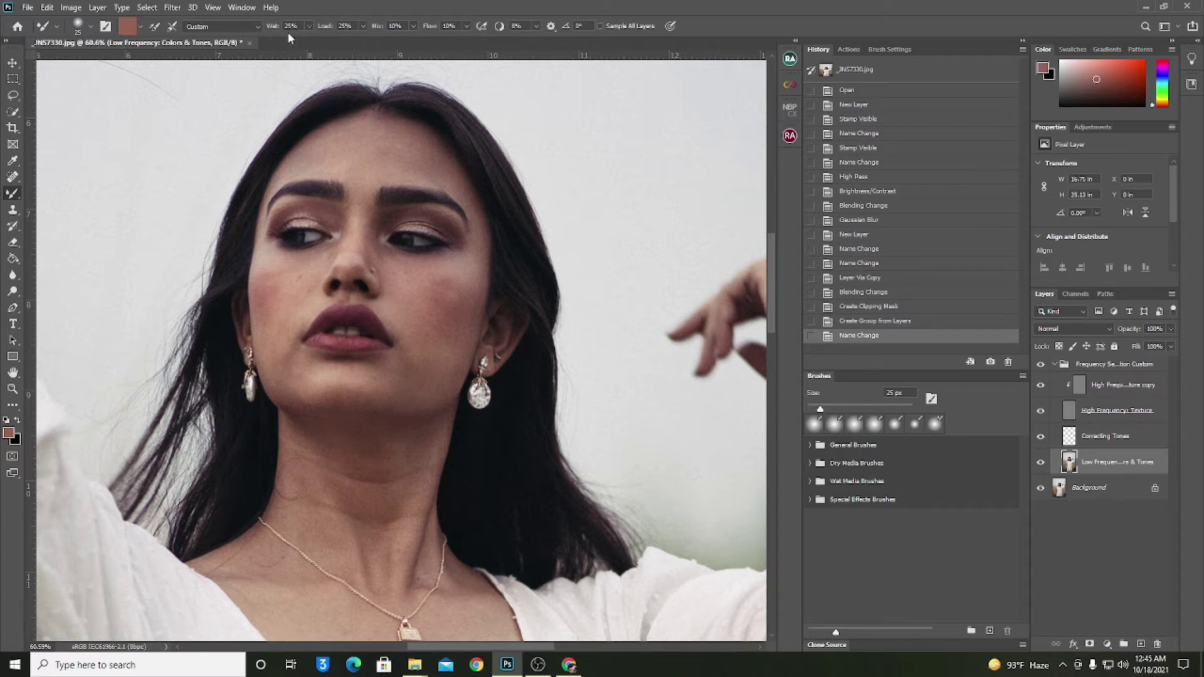
pyautogui.click(12, 180)
pyautogui.click(11, 195)
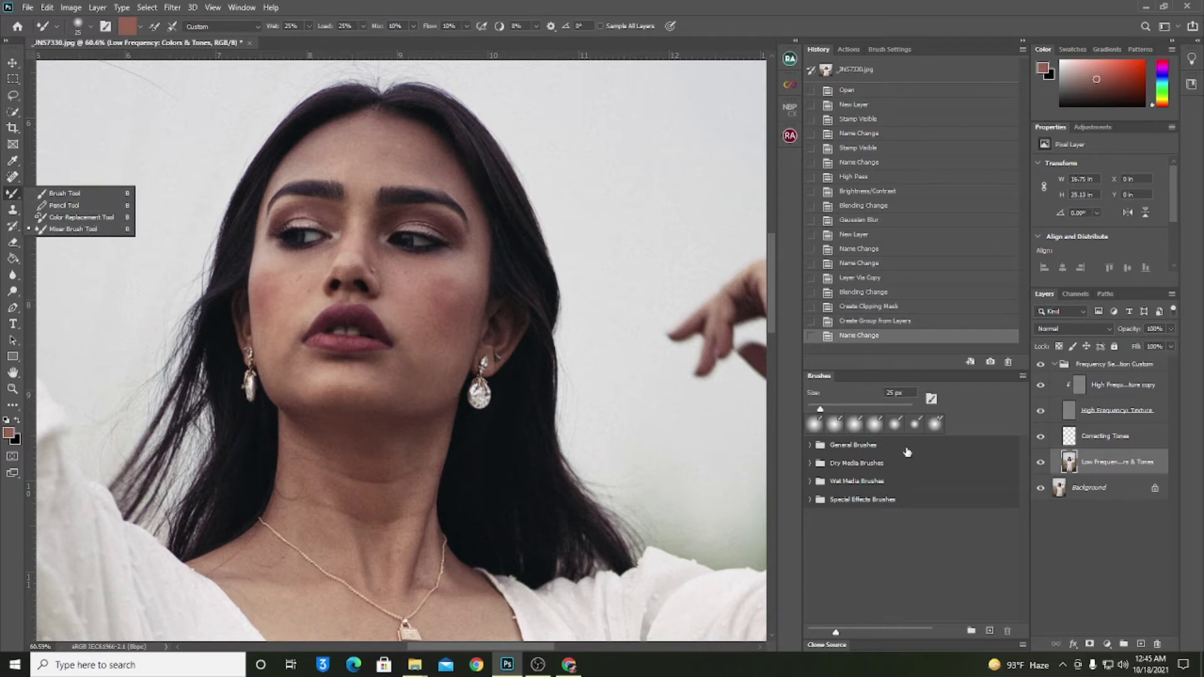
# Step: Keep the low frequency layer active and set the foreground color to white and the background to black
pyautogui.click(1109, 474)
pyautogui.doubleClick(1109, 474)
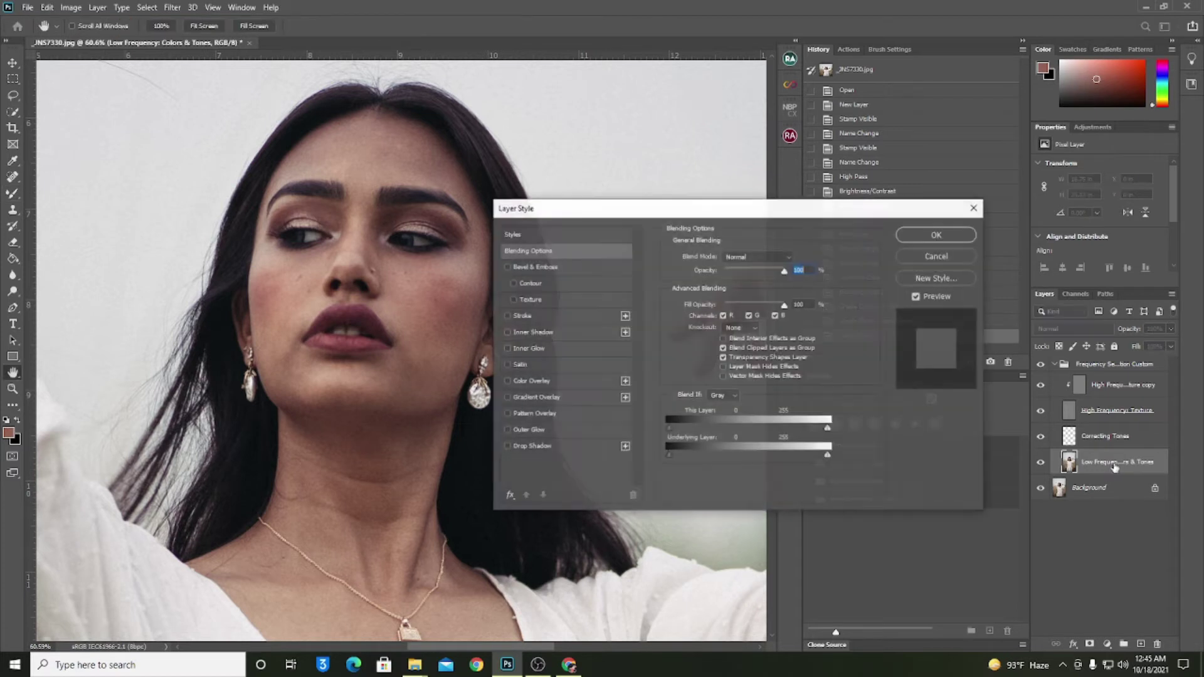
pyautogui.click(933, 257)
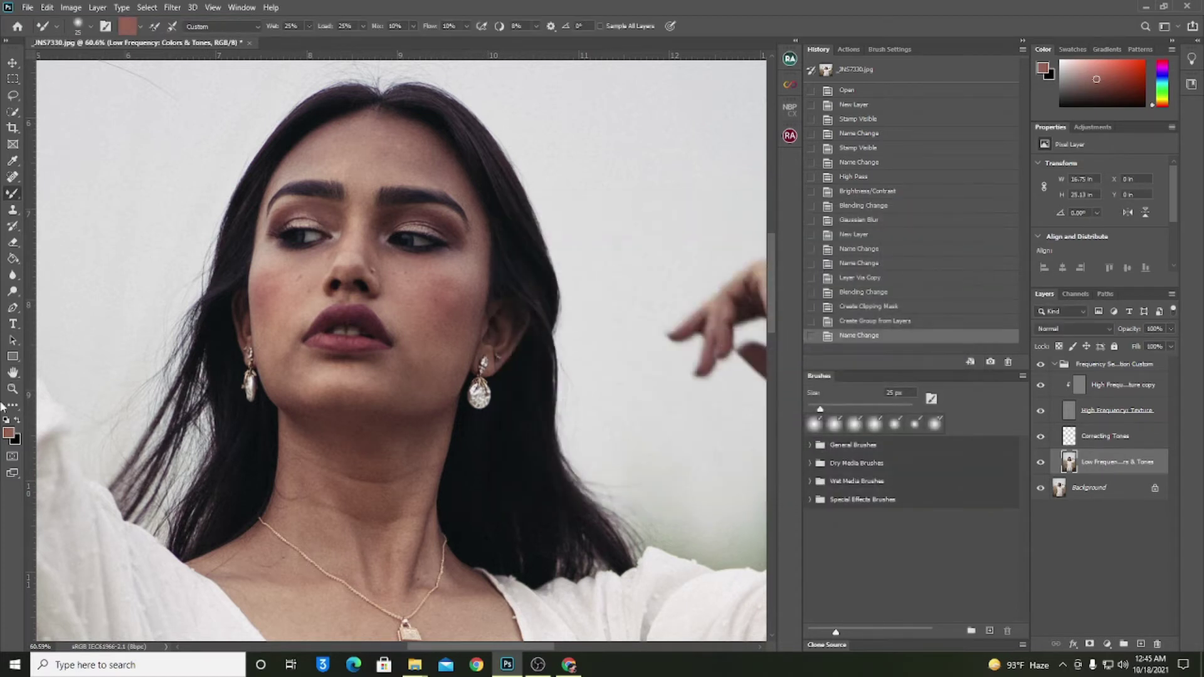
pyautogui.click(6, 420)
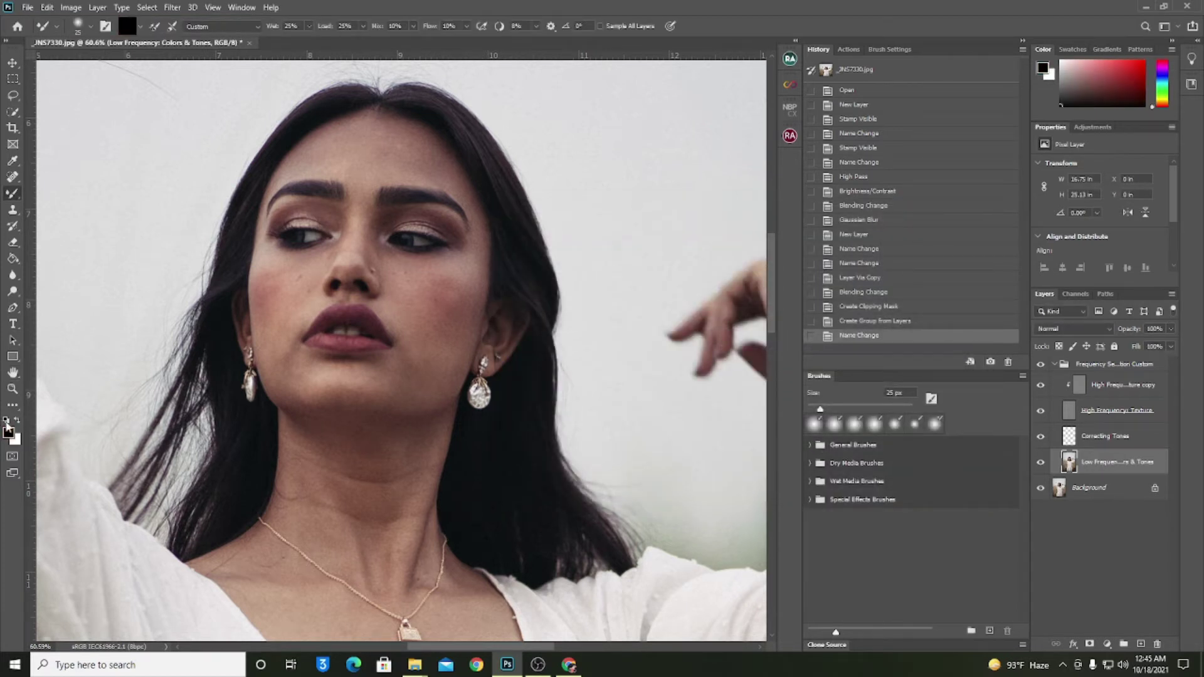
pyautogui.click(14, 422)
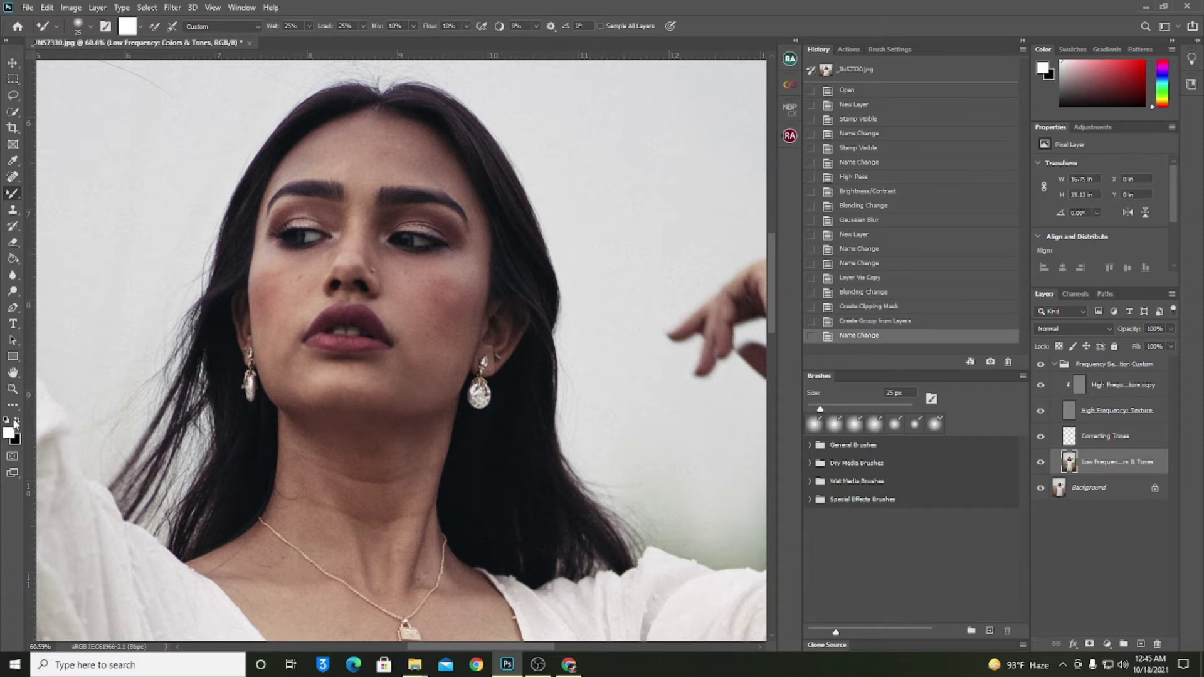
pyautogui.moveTo(389, 147); pyautogui.dragTo(392, 197)
pyautogui.moveTo(385, 204); pyautogui.dragTo(445, 203)
pyautogui.moveTo(373, 143); pyautogui.dragTo(376, 224)
pyautogui.scroll(-5, 376, 224)
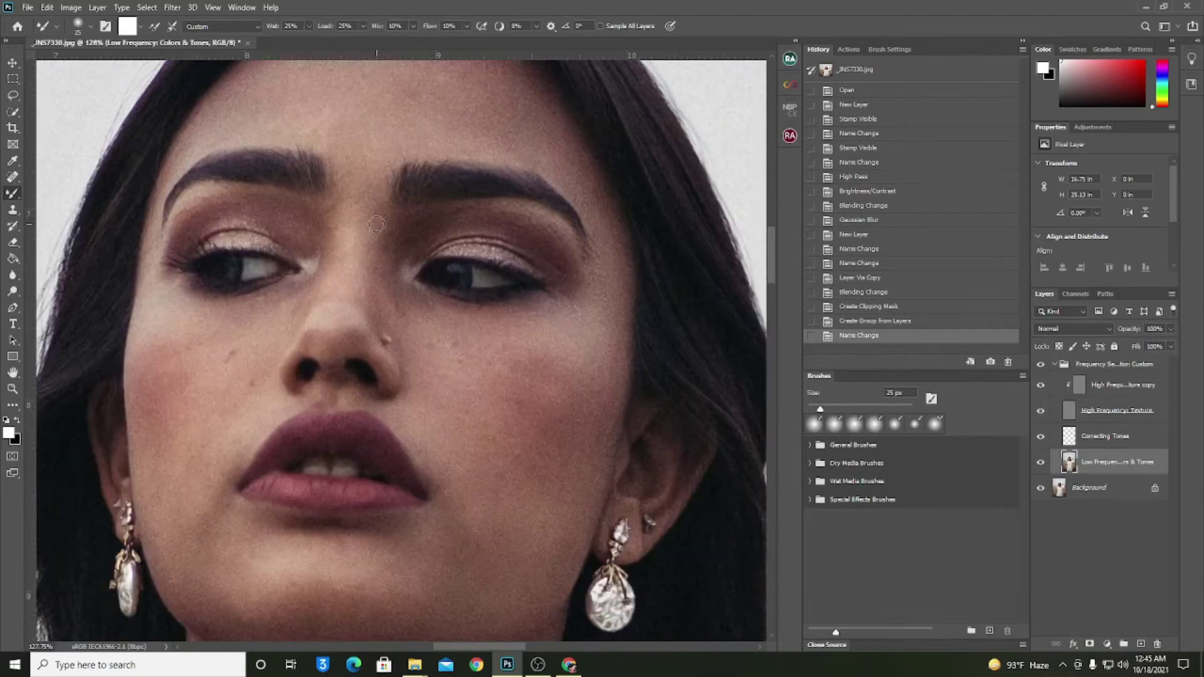
pyautogui.scroll(-1, 411, 232)
pyautogui.scroll(-4, 410, 232)
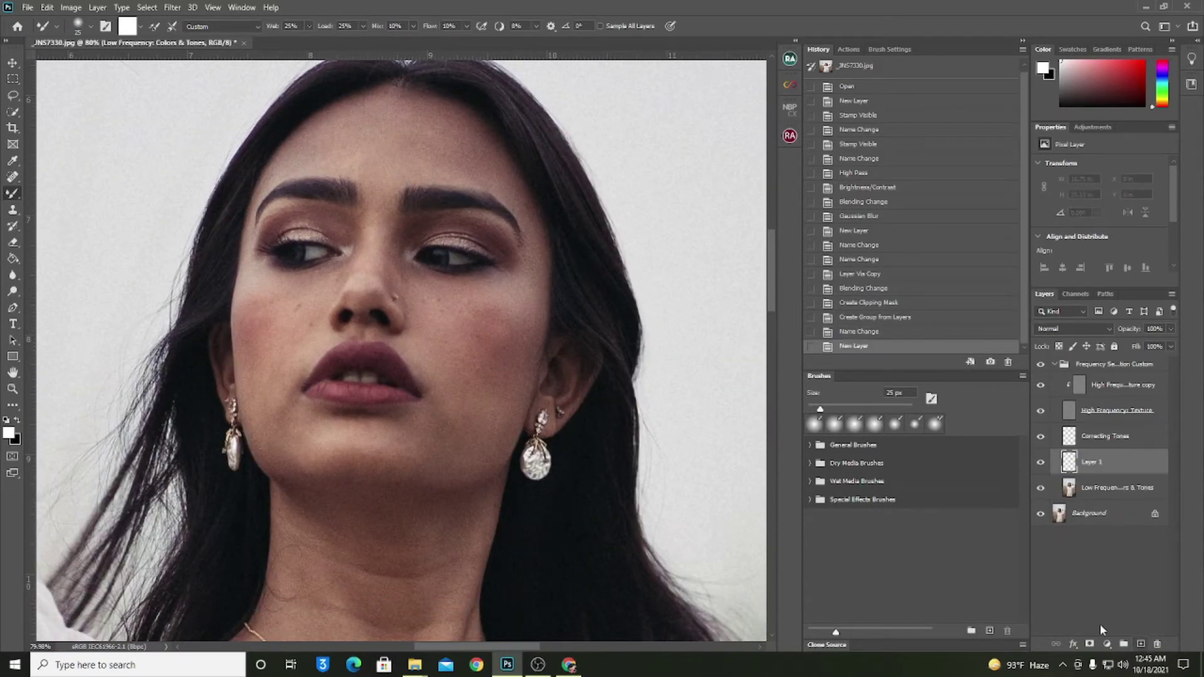
# Step: Add a new layer above the low frequency layer and choose a soft 42 px Brush at 11% opacity
pyautogui.click(1141, 644)
pyautogui.rightClick(12, 199)
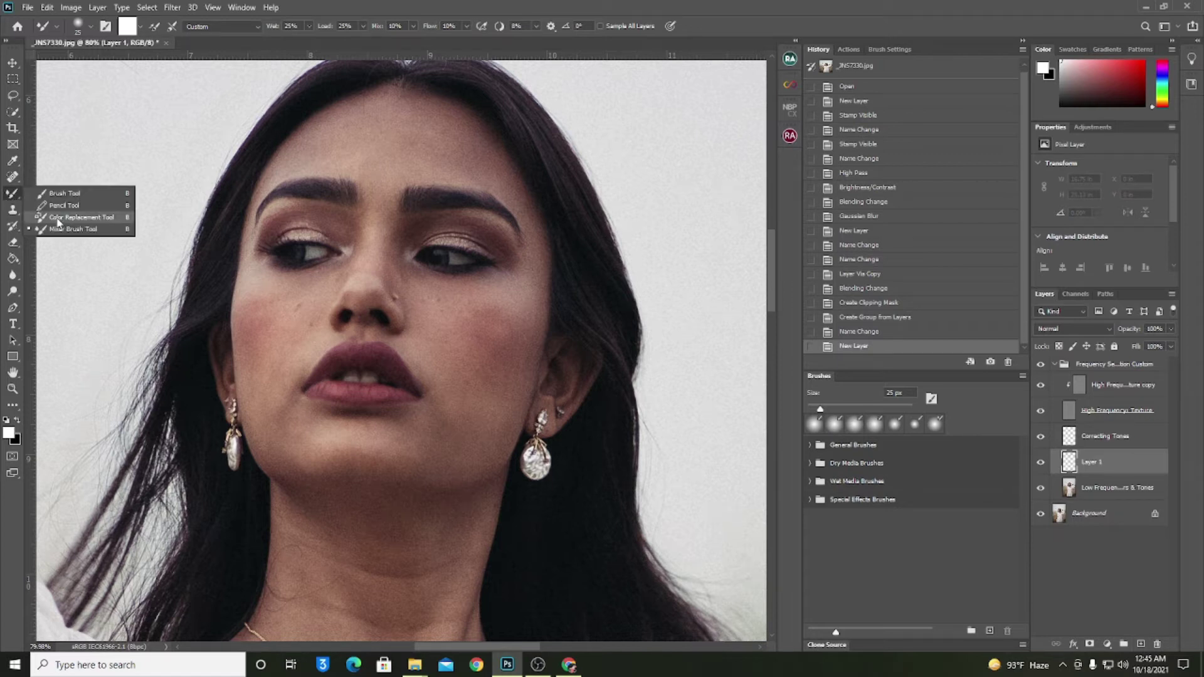
pyautogui.click(67, 195)
pyautogui.moveTo(335, 263); pyautogui.dragTo(326, 268)
pyautogui.rightClick(351, 252)
pyautogui.click(408, 409)
pyautogui.click(452, 337)
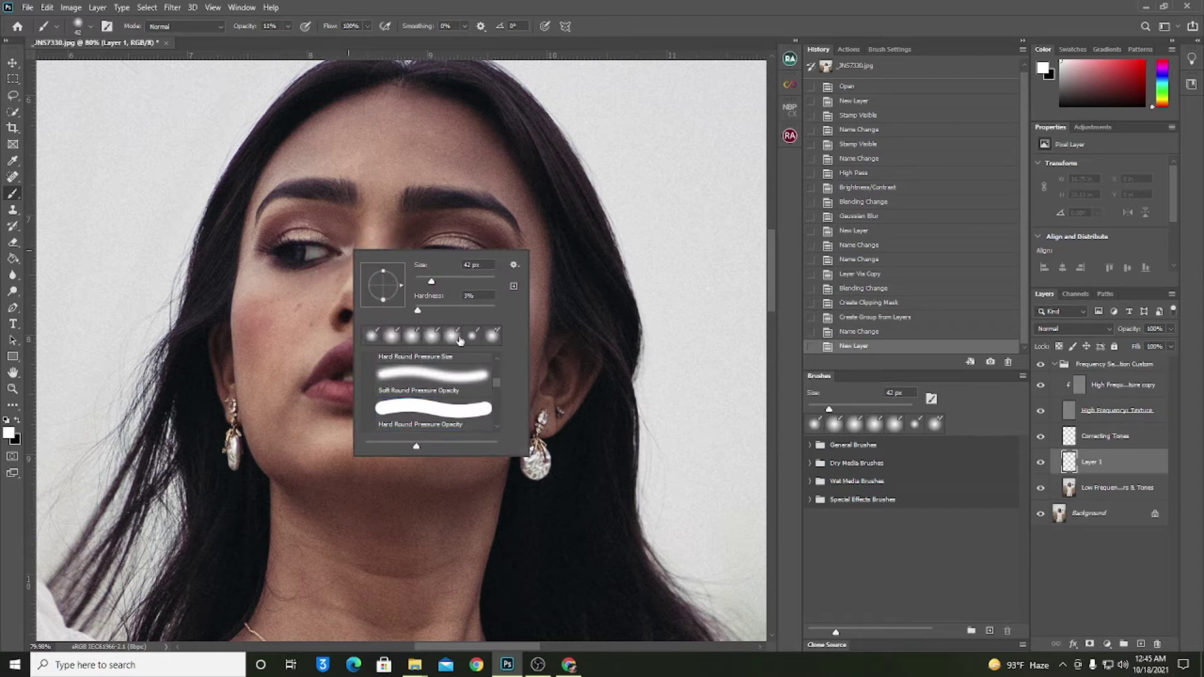
# Step: Brush faint white strokes on the new layer over the under-eye areas, nose, cheeks and jaw
pyautogui.moveTo(343, 139)
pyautogui.mouseDown()
pyautogui.moveTo(453, 134)
pyautogui.moveTo(377, 183)
pyautogui.moveTo(460, 153)
pyautogui.moveTo(442, 209)
pyautogui.mouseUp()
pyautogui.hotkey('ctrl', 'z')
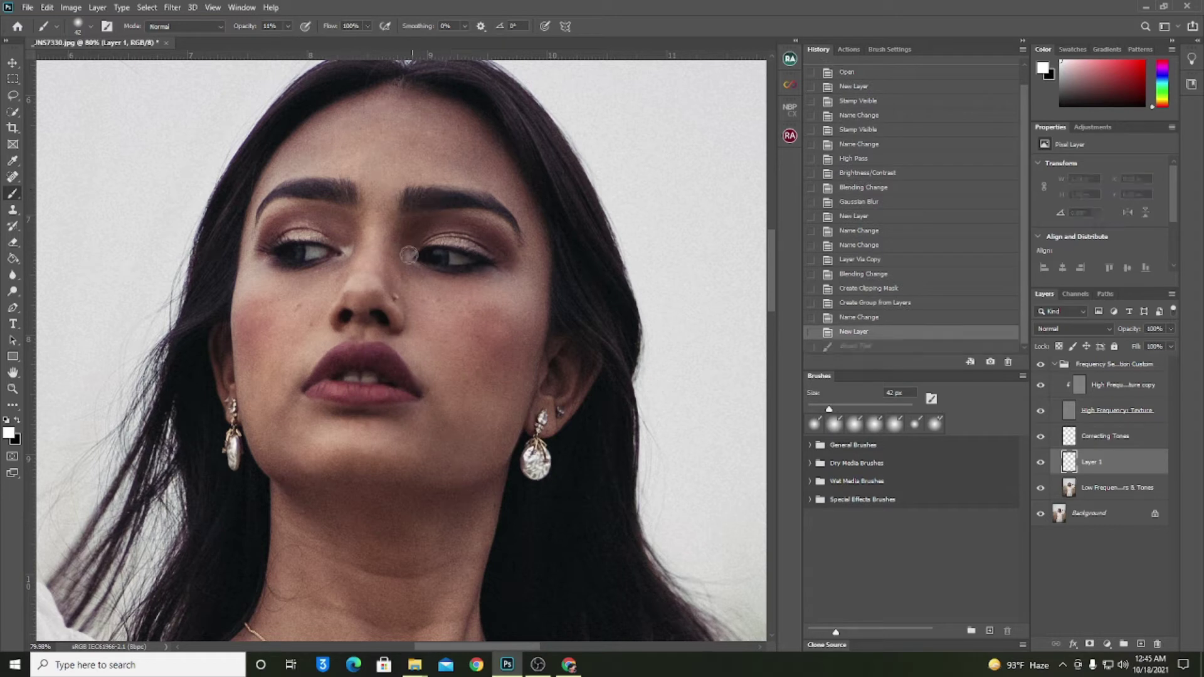
pyautogui.moveTo(496, 260)
pyautogui.mouseDown()
pyautogui.moveTo(414, 301)
pyautogui.moveTo(491, 276)
pyautogui.mouseUp()
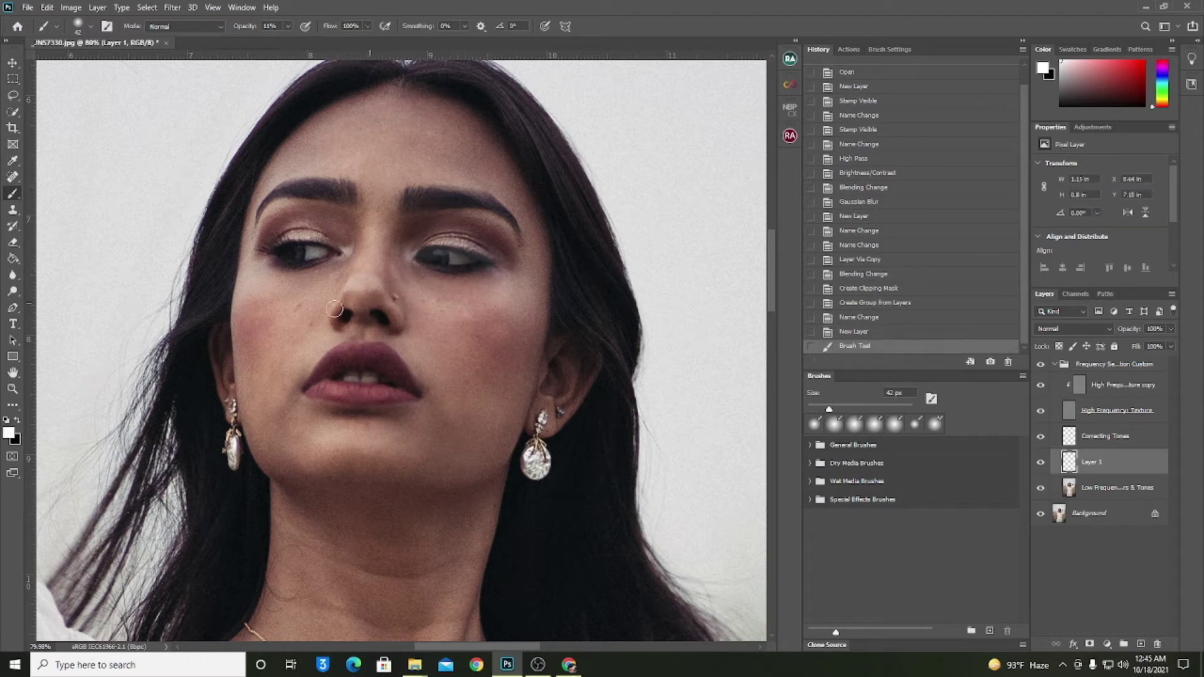
pyautogui.moveTo(362, 236)
pyautogui.mouseDown()
pyautogui.moveTo(337, 305)
pyautogui.moveTo(252, 267)
pyautogui.moveTo(300, 239)
pyautogui.moveTo(343, 251)
pyautogui.moveTo(338, 280)
pyautogui.moveTo(266, 269)
pyautogui.moveTo(344, 256)
pyautogui.mouseUp()
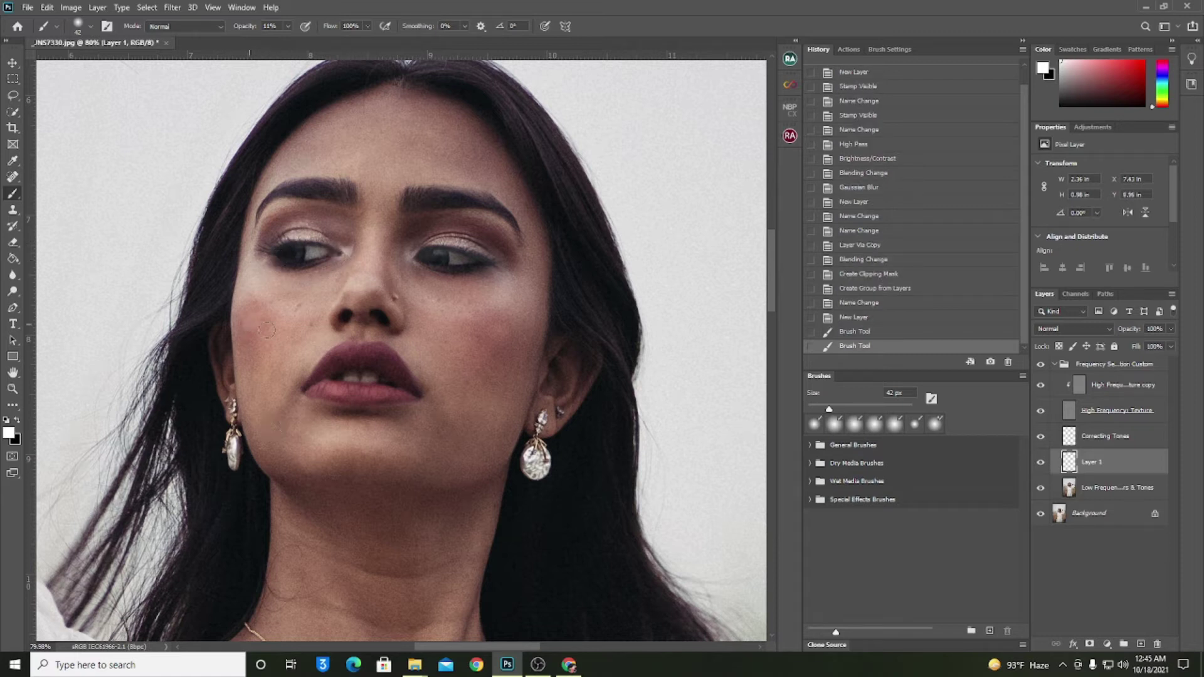
pyautogui.moveTo(255, 369); pyautogui.dragTo(255, 344)
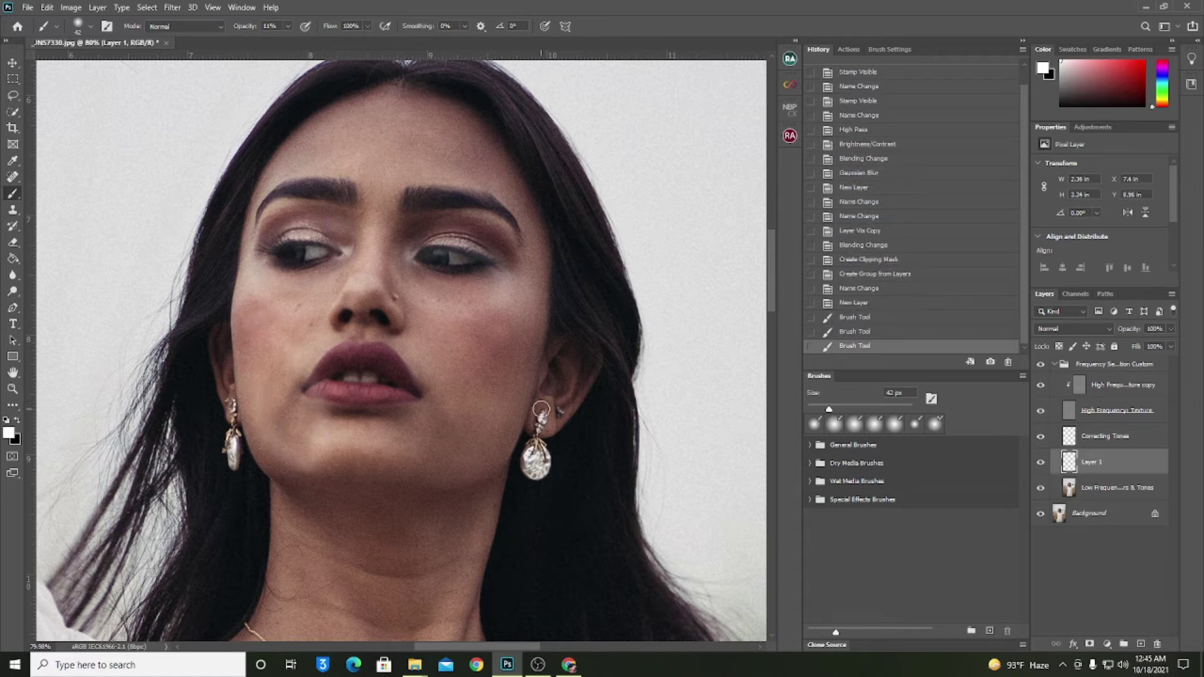
pyautogui.moveTo(515, 360)
pyautogui.mouseDown()
pyautogui.moveTo(420, 439)
pyautogui.moveTo(413, 476)
pyautogui.mouseUp()
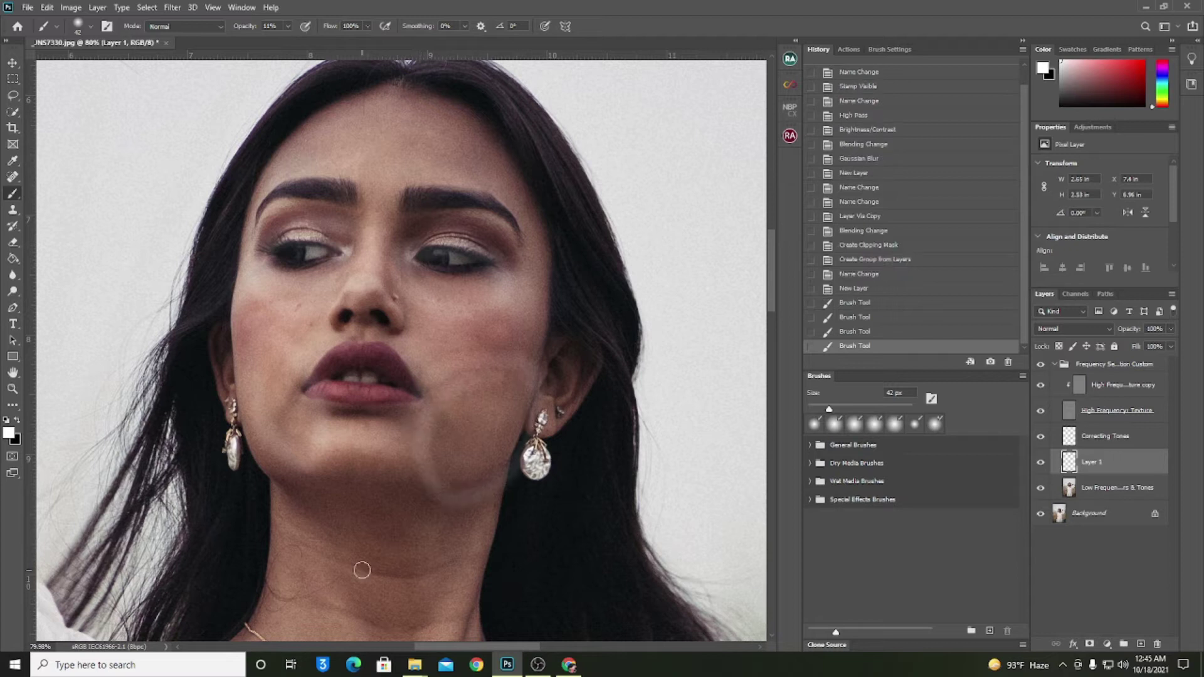
# Step: Brush faint white strokes over the model's neck and upper chest on the new layer
pyautogui.scroll(-5, 364, 558)
pyautogui.scroll(-2, 377, 534)
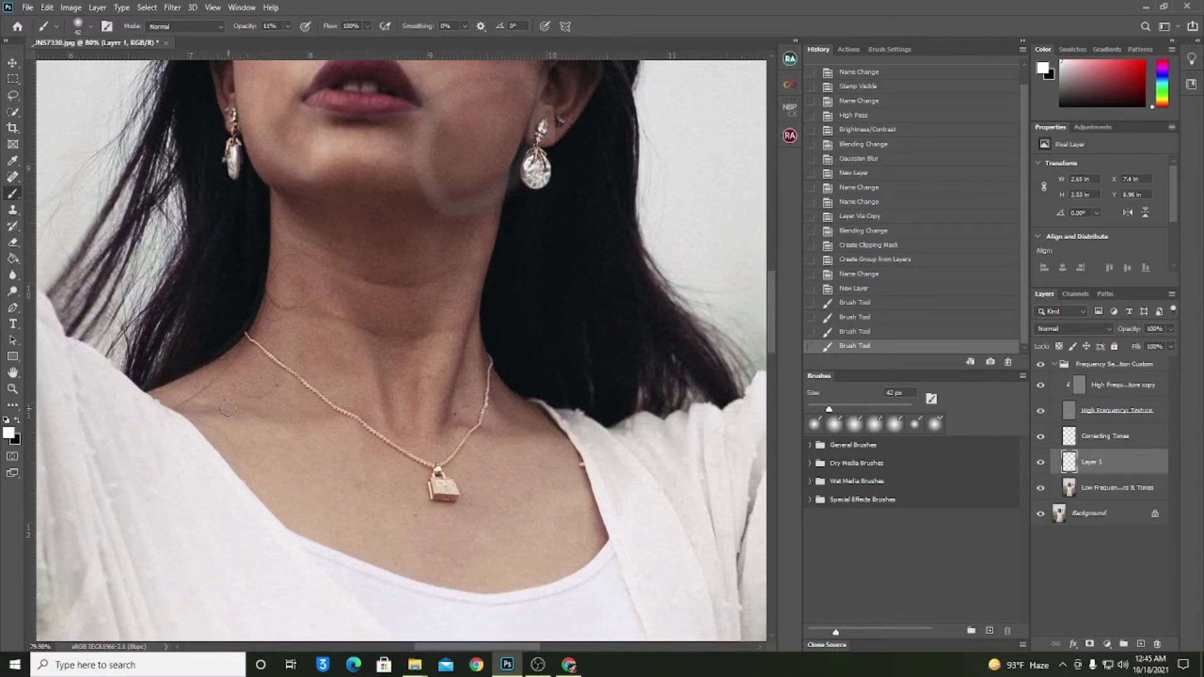
pyautogui.moveTo(269, 311)
pyautogui.mouseDown()
pyautogui.moveTo(302, 270)
pyautogui.moveTo(422, 250)
pyautogui.moveTo(415, 389)
pyautogui.moveTo(313, 295)
pyautogui.mouseUp()
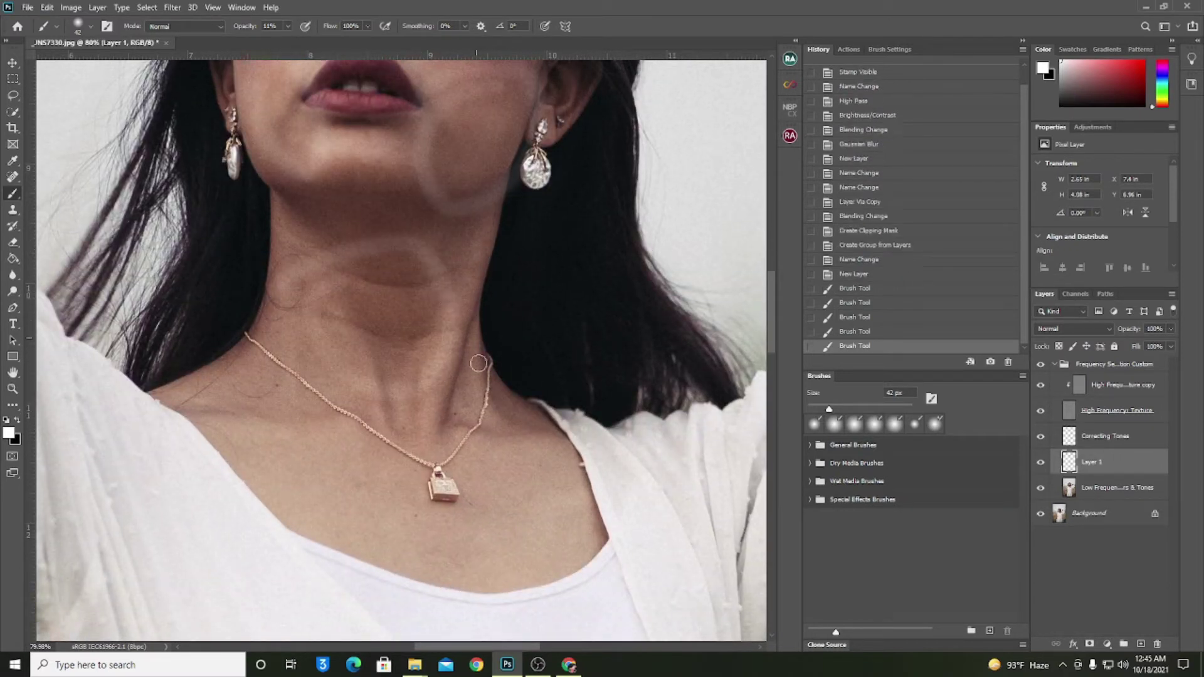
pyautogui.moveTo(522, 454)
pyautogui.mouseDown()
pyautogui.moveTo(479, 393)
pyautogui.moveTo(470, 439)
pyautogui.moveTo(504, 478)
pyautogui.mouseUp()
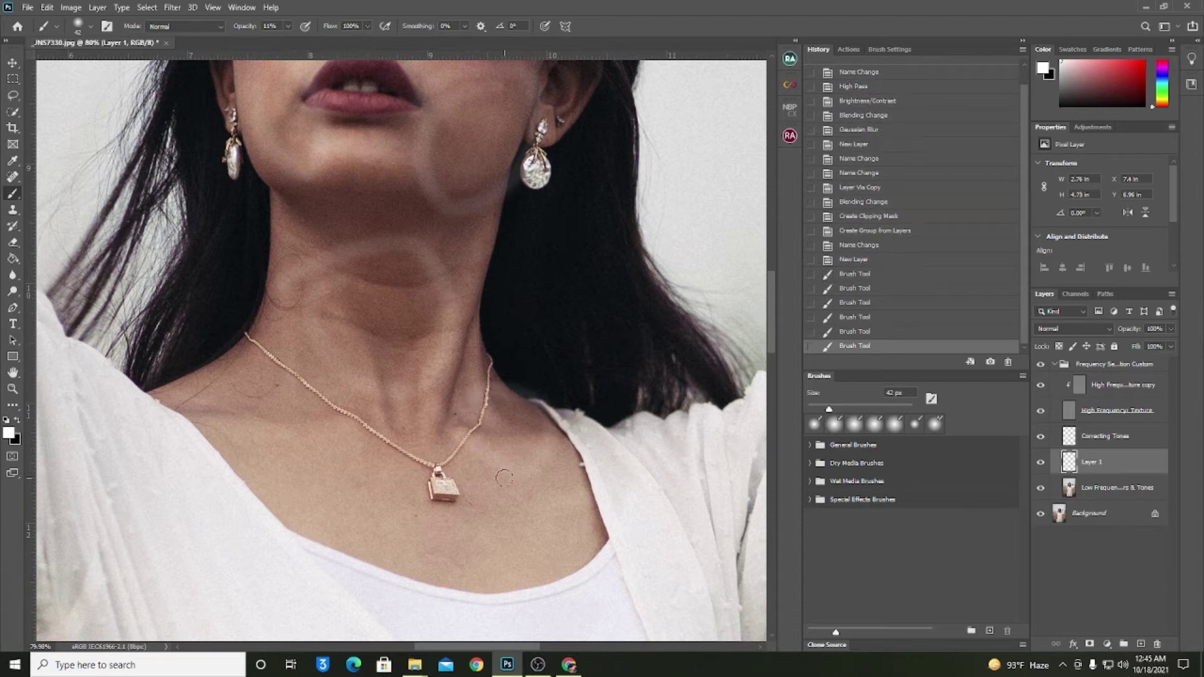
# Step: Brush faint white strokes over the model's image-left shoulder and collarbone on the new layer
pyautogui.moveTo(190, 395)
pyautogui.mouseDown()
pyautogui.moveTo(386, 551)
pyautogui.moveTo(342, 380)
pyautogui.mouseUp()
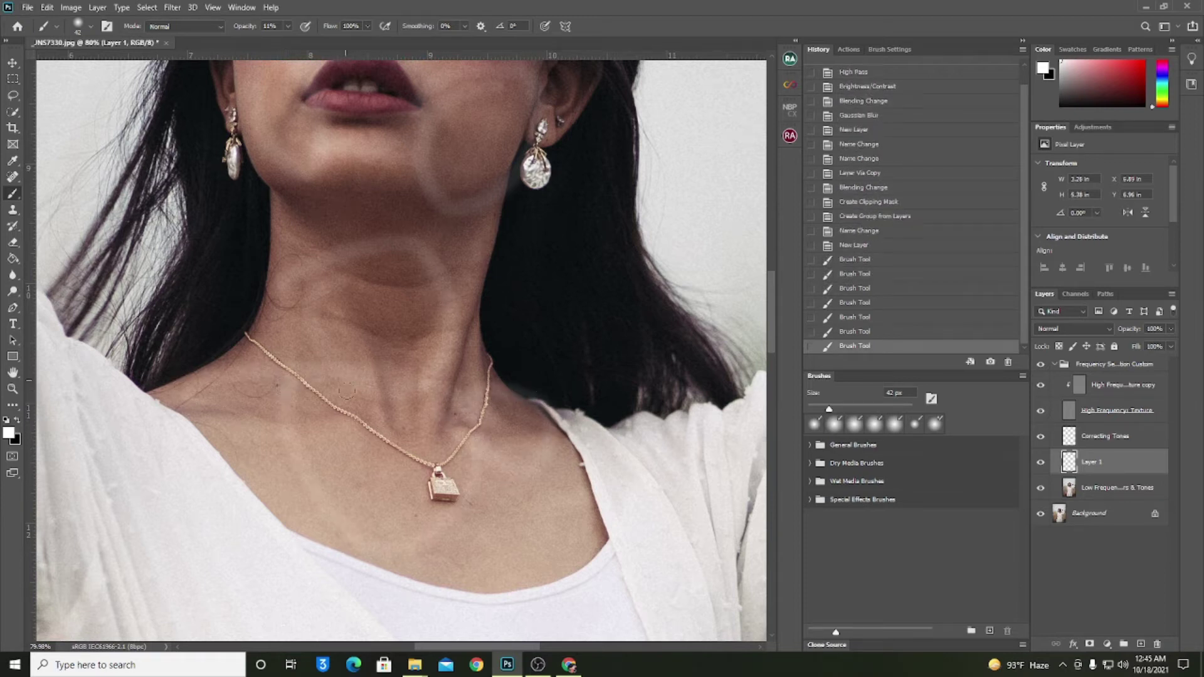
pyautogui.moveTo(244, 426)
pyautogui.mouseDown()
pyautogui.moveTo(313, 407)
pyautogui.moveTo(216, 432)
pyautogui.mouseUp()
# Step: Hide the layer with the white brush strokes to compare the portrait, and delete that layer
pyautogui.hotkey('ctrl', '0')
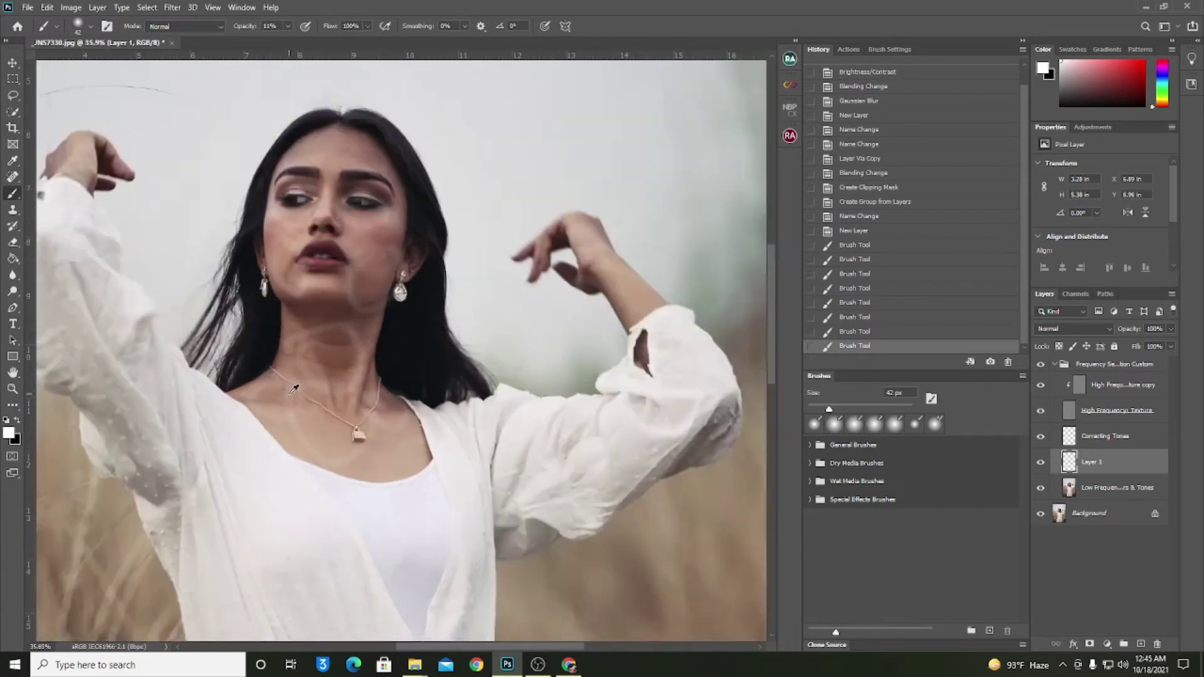
pyautogui.scroll(3, 279, 318)
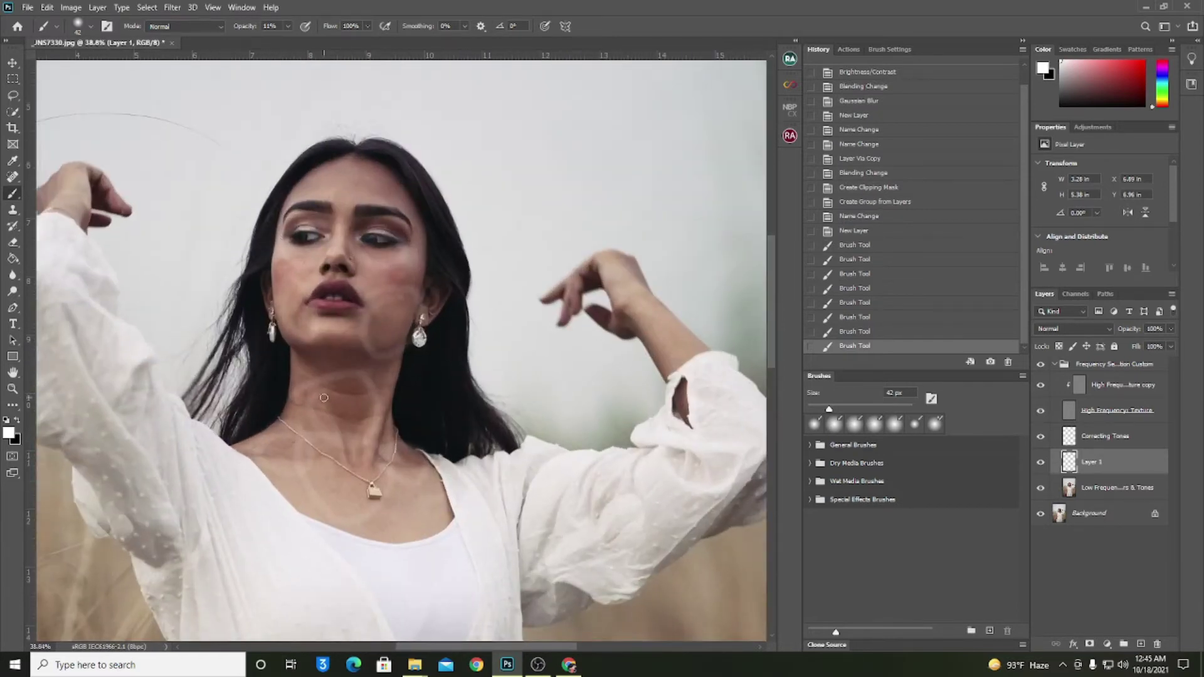
pyautogui.click(1040, 464)
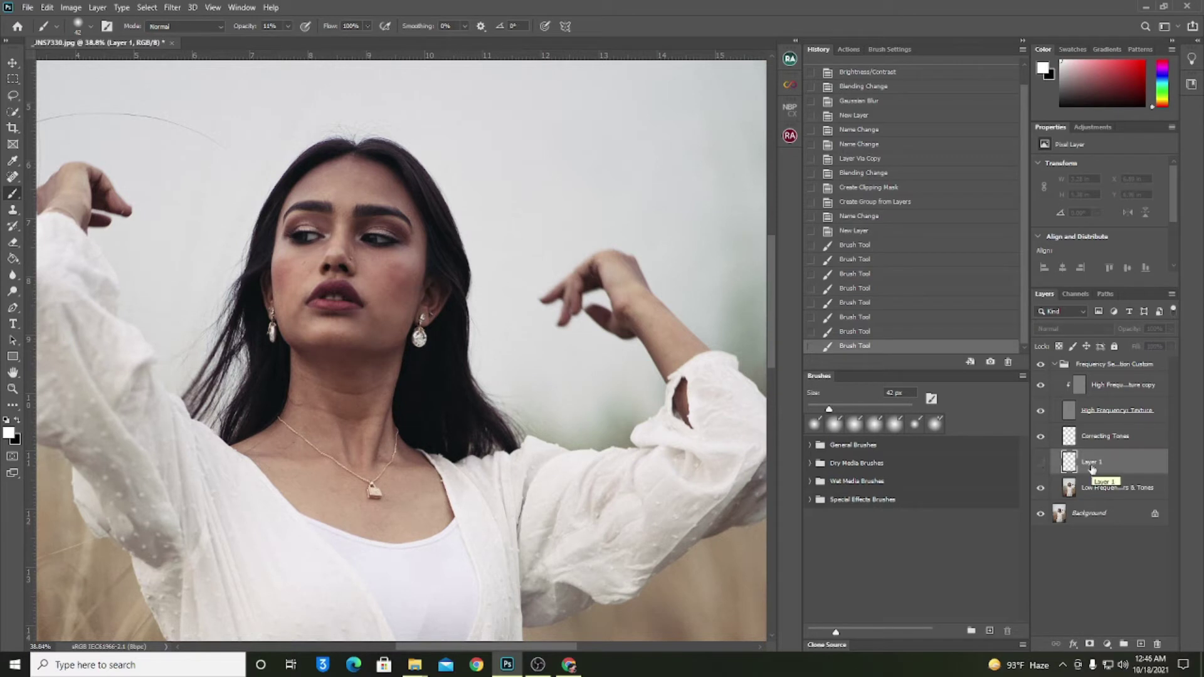
pyautogui.press('Delete')
# Step: Switch to the Mixer Brush at 60 px and blend the centre of the forehead on the low frequency layer
pyautogui.scroll(2, 405, 227)
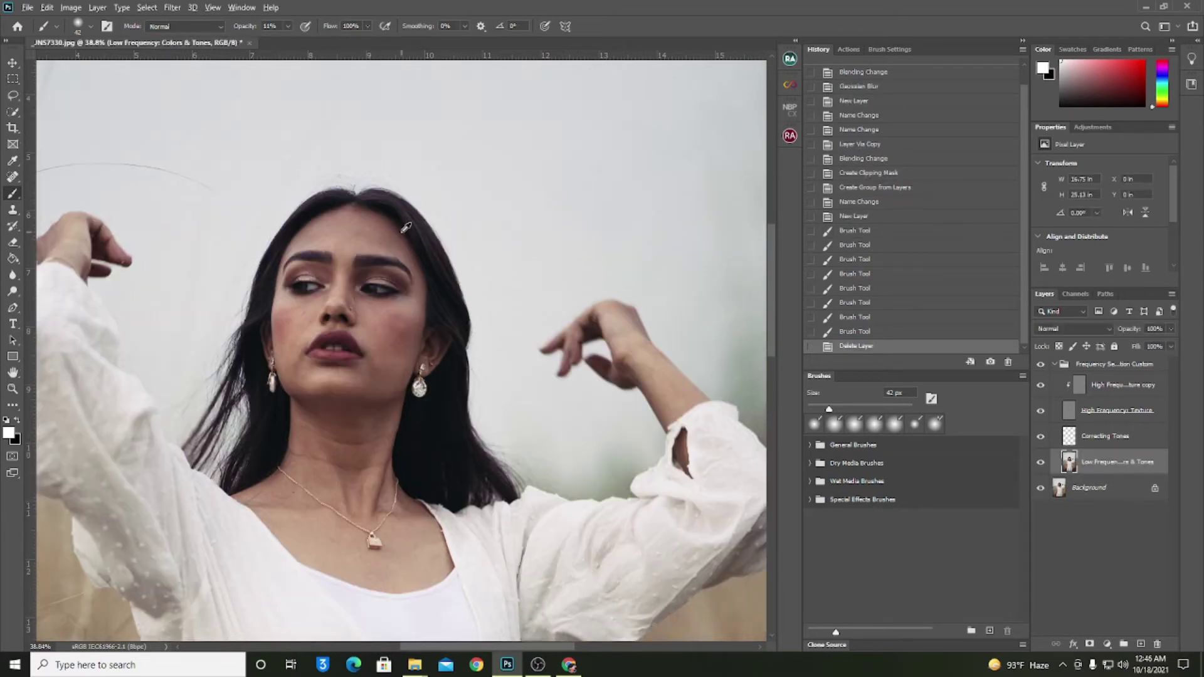
pyautogui.scroll(5, 325, 235)
pyautogui.rightClick(12, 193)
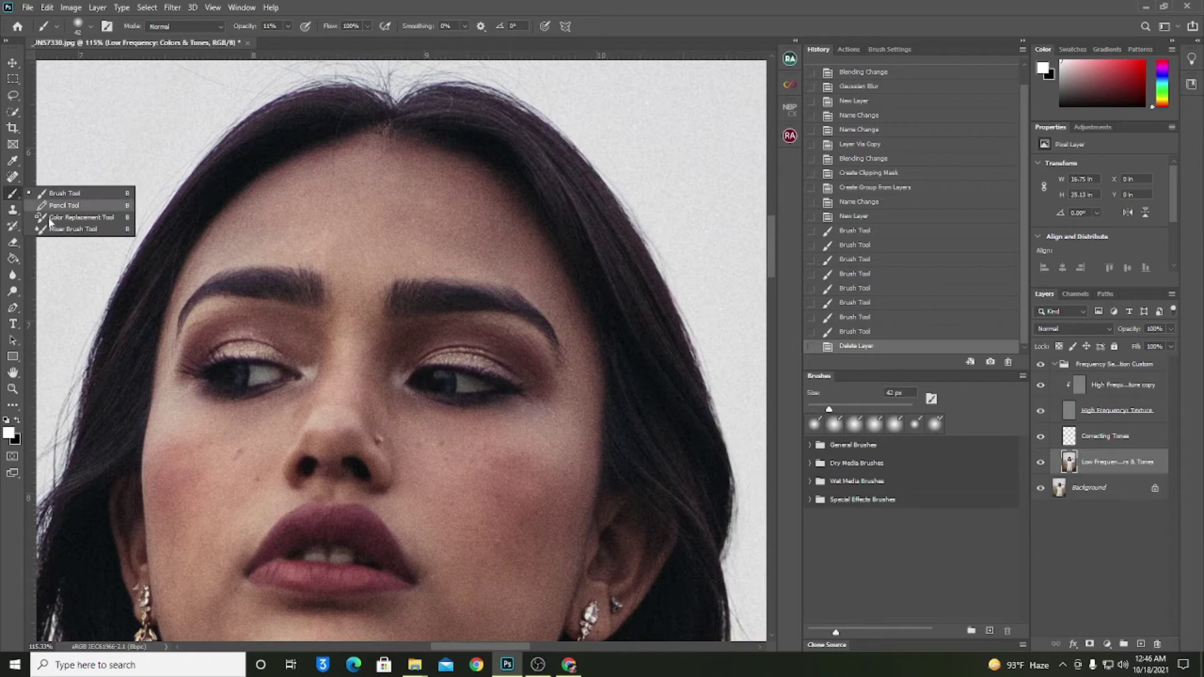
pyautogui.click(52, 228)
pyautogui.moveTo(398, 212); pyautogui.dragTo(408, 214)
pyautogui.moveTo(419, 241)
pyautogui.mouseDown()
pyautogui.moveTo(429, 241)
pyautogui.moveTo(354, 252)
pyautogui.mouseUp()
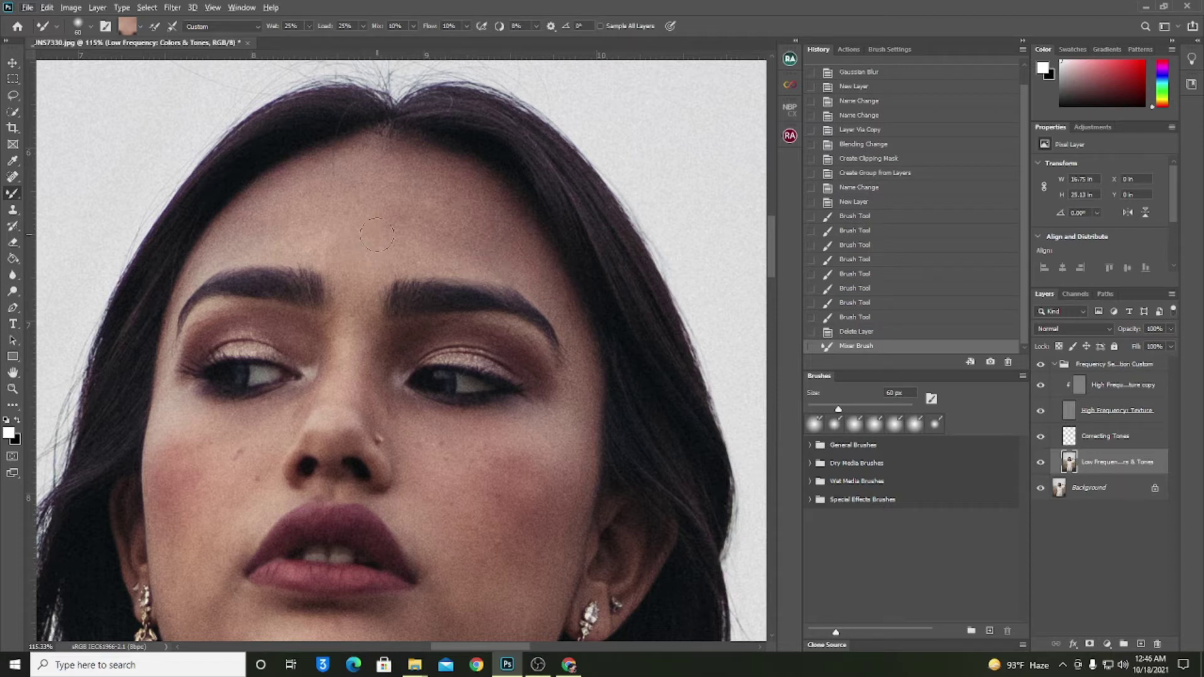
# Step: Hide the high frequency texture layer and blend the tones in the middle of the forehead above the eyebrows
pyautogui.click(1041, 414)
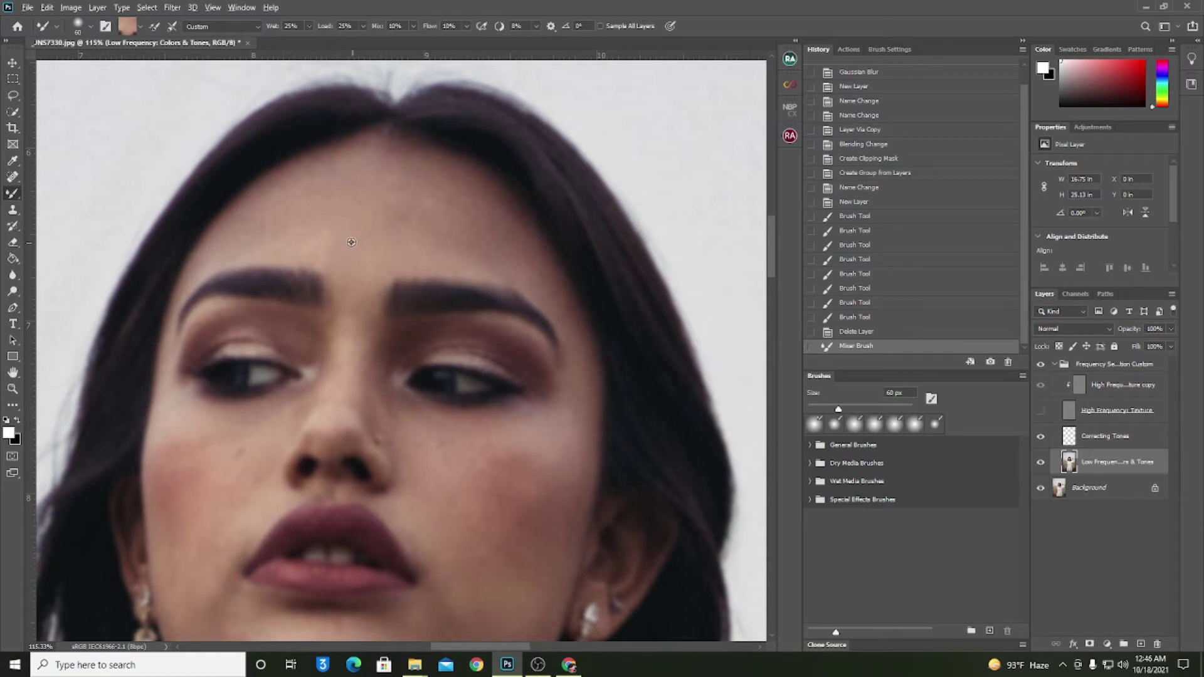
pyautogui.moveTo(360, 242); pyautogui.dragTo(352, 243)
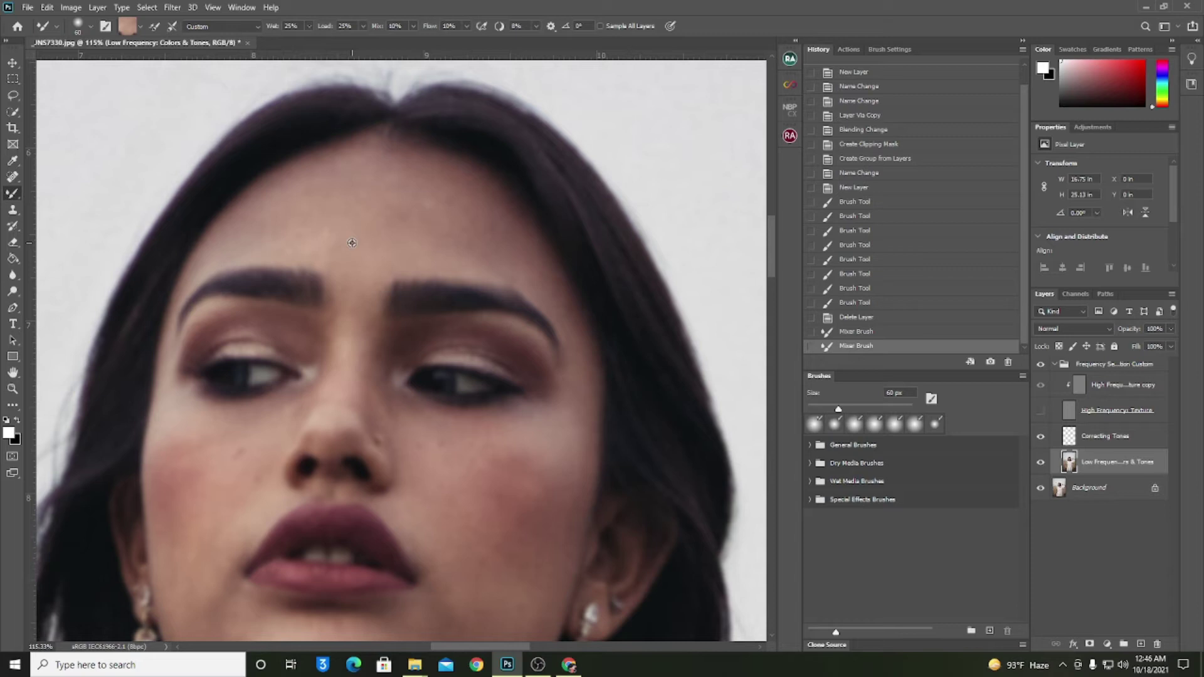
pyautogui.click(352, 242)
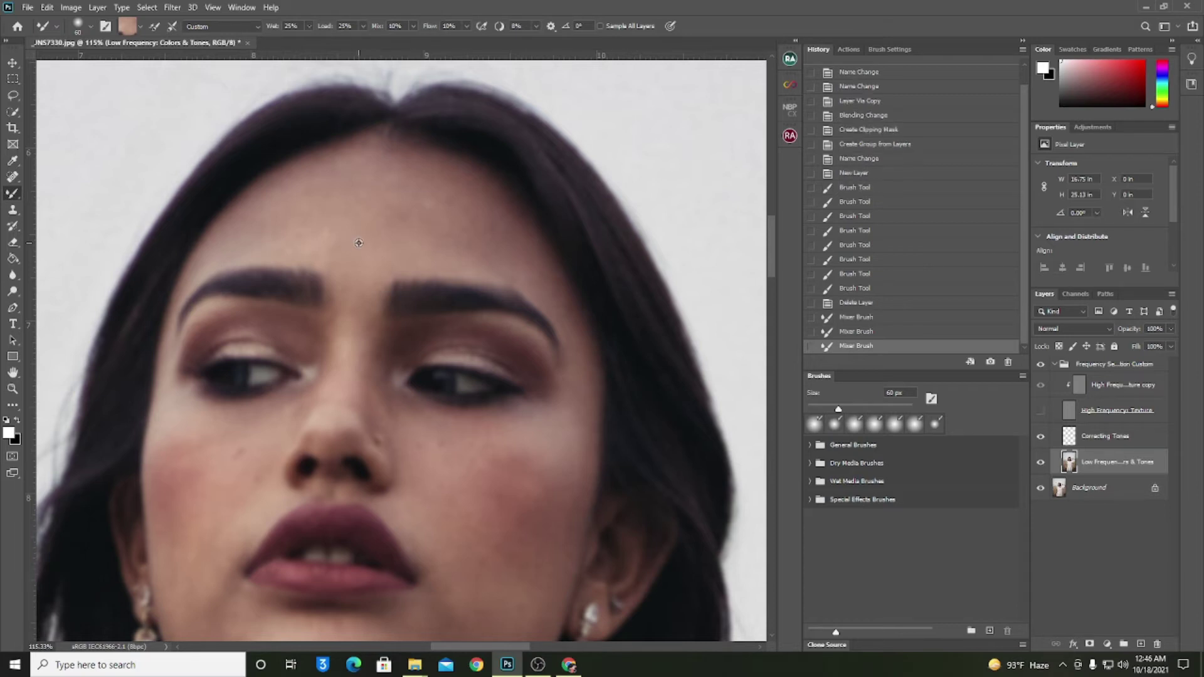
pyautogui.moveTo(349, 250); pyautogui.dragTo(337, 246)
pyautogui.moveTo(341, 247); pyautogui.dragTo(376, 245)
pyautogui.moveTo(379, 244); pyautogui.dragTo(414, 216)
pyautogui.moveTo(382, 218)
pyautogui.mouseDown()
pyautogui.moveTo(437, 221)
pyautogui.moveTo(440, 232)
pyautogui.moveTo(442, 218)
pyautogui.moveTo(431, 207)
pyautogui.moveTo(385, 215)
pyautogui.moveTo(399, 196)
pyautogui.moveTo(440, 220)
pyautogui.moveTo(411, 229)
pyautogui.mouseUp()
pyautogui.moveTo(413, 230)
pyautogui.mouseDown()
pyautogui.moveTo(402, 235)
pyautogui.moveTo(417, 240)
pyautogui.moveTo(393, 250)
pyautogui.moveTo(350, 237)
pyautogui.moveTo(323, 251)
pyautogui.mouseUp()
pyautogui.moveTo(320, 259); pyautogui.dragTo(316, 252)
# Step: Reduce the Mixer Brush to 50 px and blend the forehead above both eyebrows, sampling nearby skin tones
pyautogui.keyDown('alt'); pyautogui.click(327, 238); pyautogui.keyUp('alt')
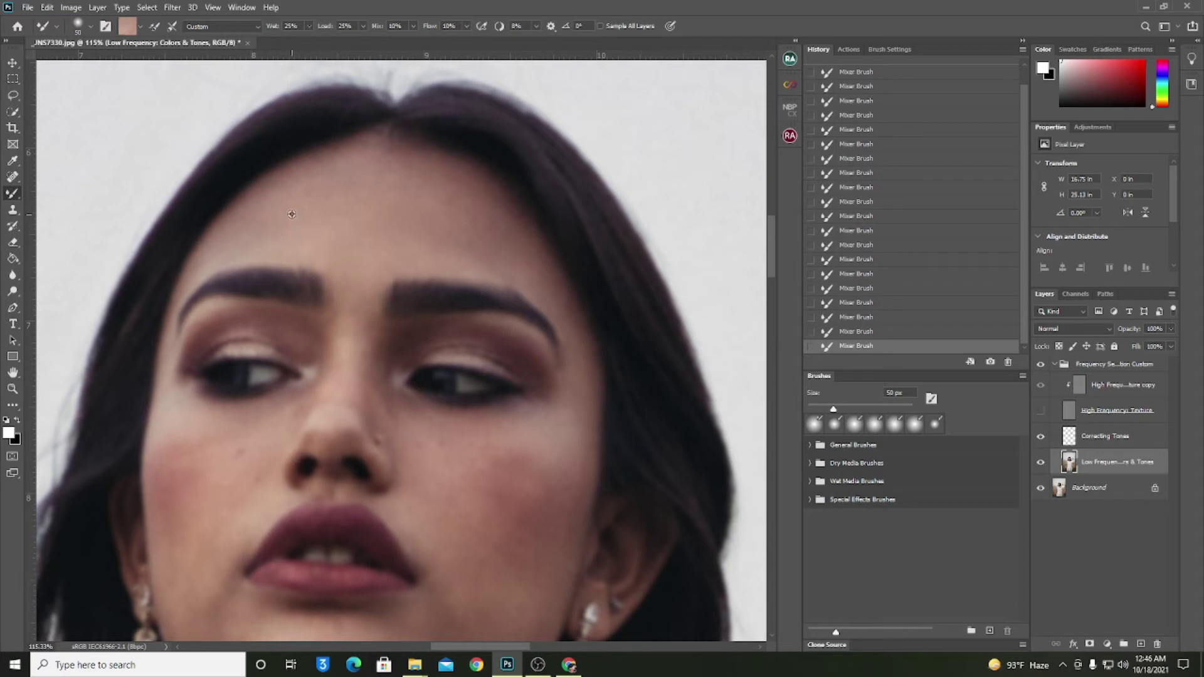
pyautogui.keyDown('alt'); pyautogui.click(293, 235); pyautogui.keyUp('alt')
pyautogui.moveTo(416, 250); pyautogui.dragTo(421, 254)
pyautogui.keyDown('alt'); pyautogui.click(439, 219); pyautogui.keyUp('alt')
pyautogui.moveTo(451, 196)
pyautogui.mouseDown()
pyautogui.moveTo(466, 204)
pyautogui.moveTo(506, 243)
pyautogui.mouseUp()
pyautogui.keyDown('alt'); pyautogui.click(481, 225); pyautogui.keyUp('alt')
pyautogui.keyDown('alt'); pyautogui.click(481, 247); pyautogui.keyUp('alt')
pyautogui.keyDown('alt'); pyautogui.click(411, 241); pyautogui.keyUp('alt')
pyautogui.keyDown('alt'); pyautogui.click(449, 247); pyautogui.keyUp('alt')
pyautogui.keyDown('alt'); pyautogui.click(441, 238); pyautogui.keyUp('alt')
pyautogui.keyDown('alt'); pyautogui.click(462, 236); pyautogui.keyUp('alt')
pyautogui.keyDown('alt'); pyautogui.click(431, 213); pyautogui.keyUp('alt')
pyautogui.keyDown('alt'); pyautogui.click(492, 213); pyautogui.keyUp('alt')
# Step: Blend the outer forehead and temple around the image-right eyebrow with sampled skin tones
pyautogui.moveTo(511, 242); pyautogui.dragTo(519, 271)
pyautogui.keyDown('alt'); pyautogui.click(484, 249); pyautogui.keyUp('alt')
pyautogui.keyDown('alt'); pyautogui.click(543, 284); pyautogui.keyUp('alt')
pyautogui.keyDown('alt'); pyautogui.click(474, 238); pyautogui.keyUp('alt')
pyautogui.keyDown('alt'); pyautogui.click(443, 256); pyautogui.keyUp('alt')
pyautogui.keyDown('alt'); pyautogui.click(479, 251); pyautogui.keyUp('alt')
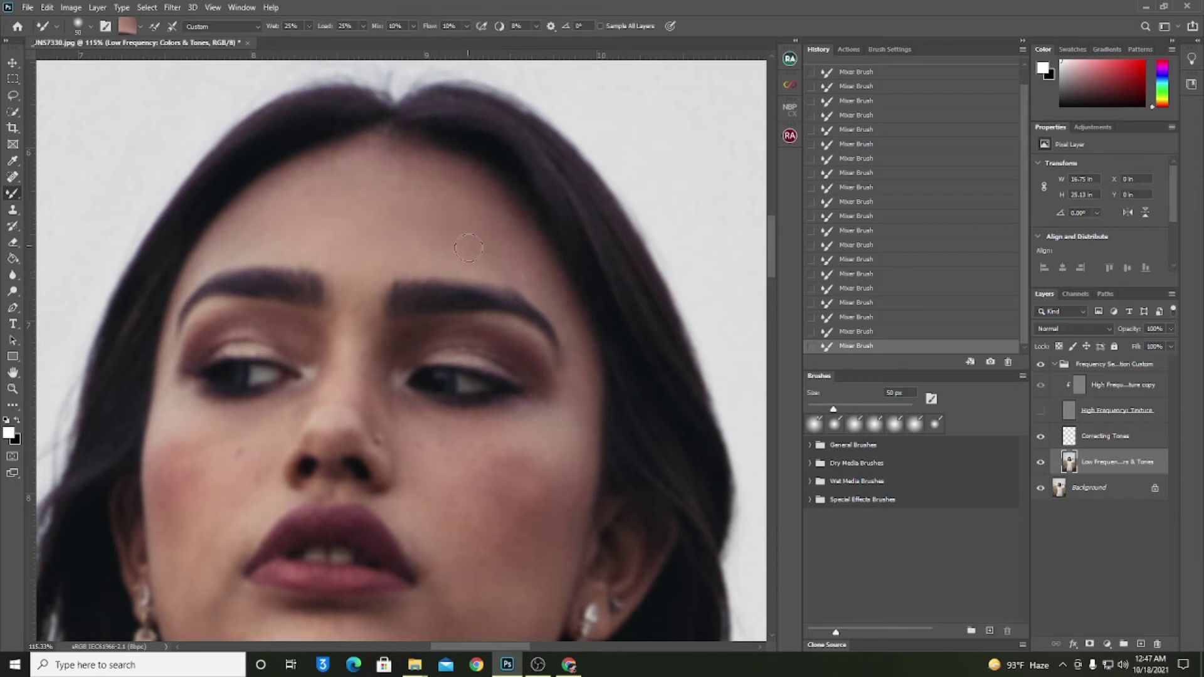
# Step: Blend the upper forehead towards the hairline with the Mixer Brush, sampling skin tones along the way
pyautogui.keyDown('alt'); pyautogui.click(456, 207); pyautogui.keyUp('alt')
pyautogui.keyDown('alt'); pyautogui.click(376, 180); pyautogui.keyUp('alt')
pyautogui.keyDown('alt'); pyautogui.click(403, 195); pyautogui.keyUp('alt')
pyautogui.keyDown('alt'); pyautogui.click(485, 251); pyautogui.keyUp('alt')
pyautogui.keyDown('alt'); pyautogui.click(486, 235); pyautogui.keyUp('alt')
pyautogui.keyDown('alt'); pyautogui.click(463, 226); pyautogui.keyUp('alt')
pyautogui.keyDown('alt'); pyautogui.click(413, 224); pyautogui.keyUp('alt')
pyautogui.keyDown('alt'); pyautogui.click(365, 201); pyautogui.keyUp('alt')
pyautogui.keyDown('alt'); pyautogui.click(322, 208); pyautogui.keyUp('alt')
pyautogui.keyDown('alt'); pyautogui.click(338, 164); pyautogui.keyUp('alt')
pyautogui.keyDown('alt'); pyautogui.click(344, 183); pyautogui.keyUp('alt')
pyautogui.keyDown('alt'); pyautogui.click(364, 201); pyautogui.keyUp('alt')
# Step: Undo the latest Mixer Brush strokes on the upper forehead and re-blend its image-right side
pyautogui.hotkey('ctrl', 'z')
pyautogui.moveTo(403, 192); pyautogui.dragTo(408, 189)
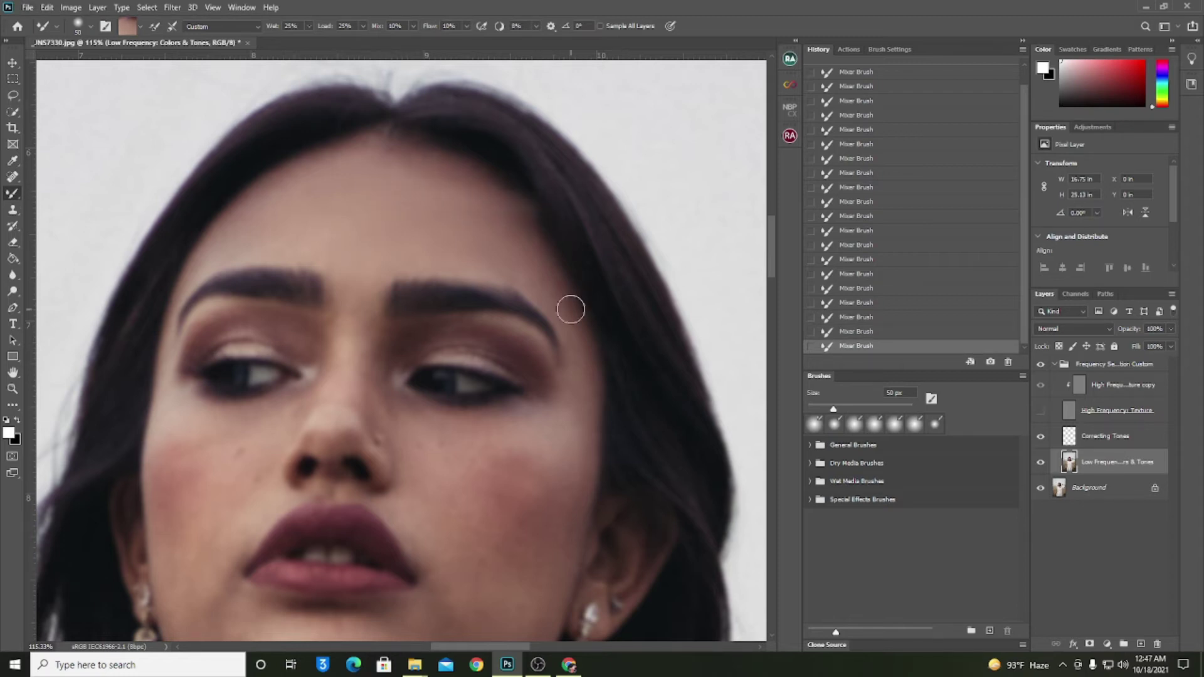
pyautogui.hotkey('ctrl', 'z')
pyautogui.hotkey('ctrl', 'z')
pyautogui.moveTo(457, 219)
pyautogui.mouseDown()
pyautogui.moveTo(421, 185)
pyautogui.moveTo(432, 195)
pyautogui.mouseUp()
pyautogui.moveTo(461, 200)
pyautogui.mouseDown()
pyautogui.moveTo(476, 218)
pyautogui.moveTo(464, 201)
pyautogui.moveTo(440, 219)
pyautogui.mouseUp()
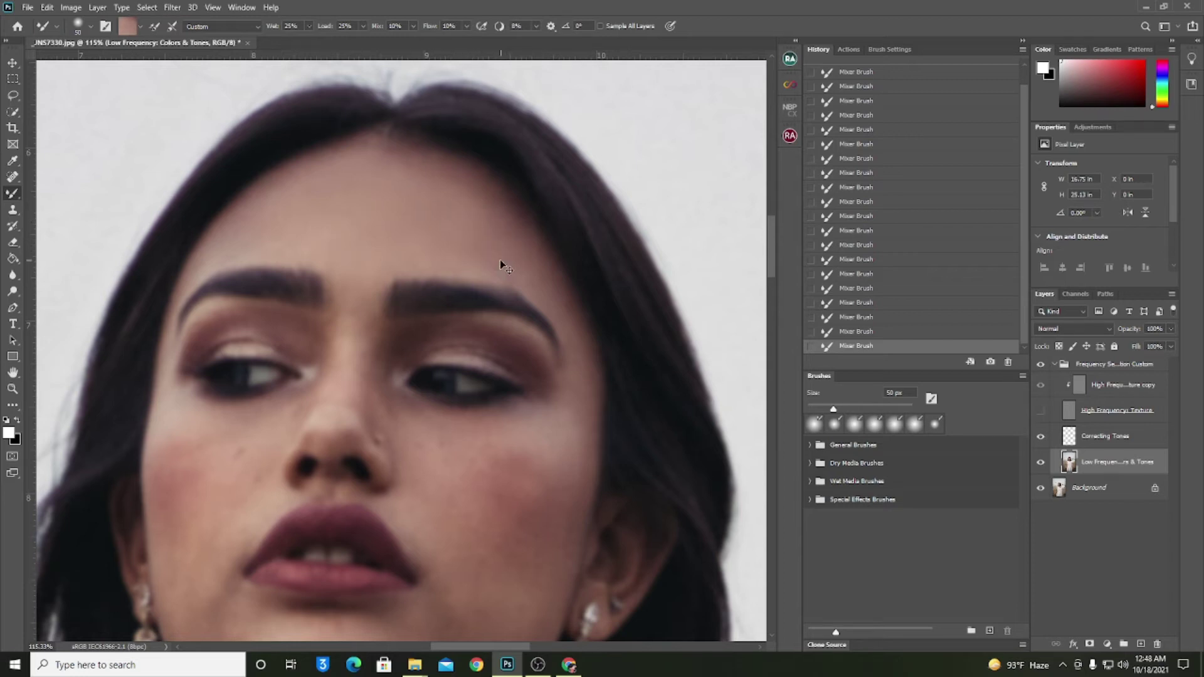
pyautogui.hotkey('ctrl', 'z')
pyautogui.hotkey('ctrl', 'z')
pyautogui.hotkey('ctrl', 'z')
pyautogui.hotkey('ctrl', 'z')
pyautogui.hotkey('ctrl', 'z')
pyautogui.moveTo(452, 204)
pyautogui.mouseDown()
pyautogui.moveTo(495, 238)
pyautogui.moveTo(496, 224)
pyautogui.mouseUp()
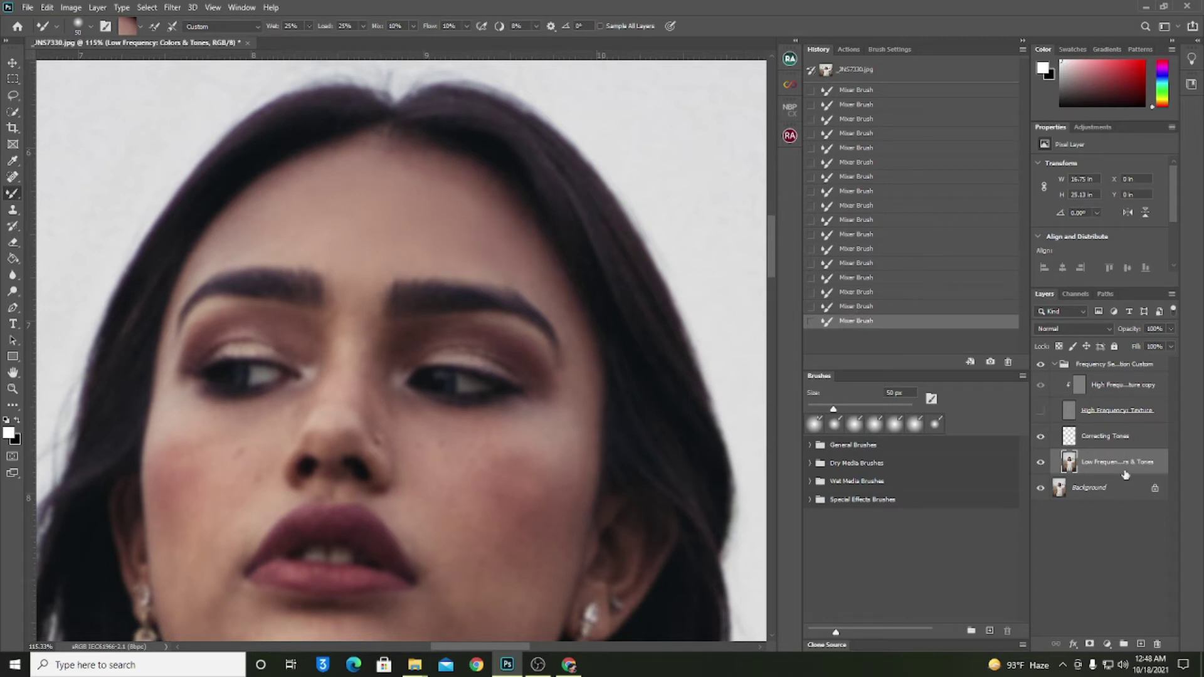
# Step: Duplicate the low frequency layer and blend the forehead above the image-right eyebrow on the copy, undoing the last stroke
pyautogui.hotkey('ctrl', 'j')
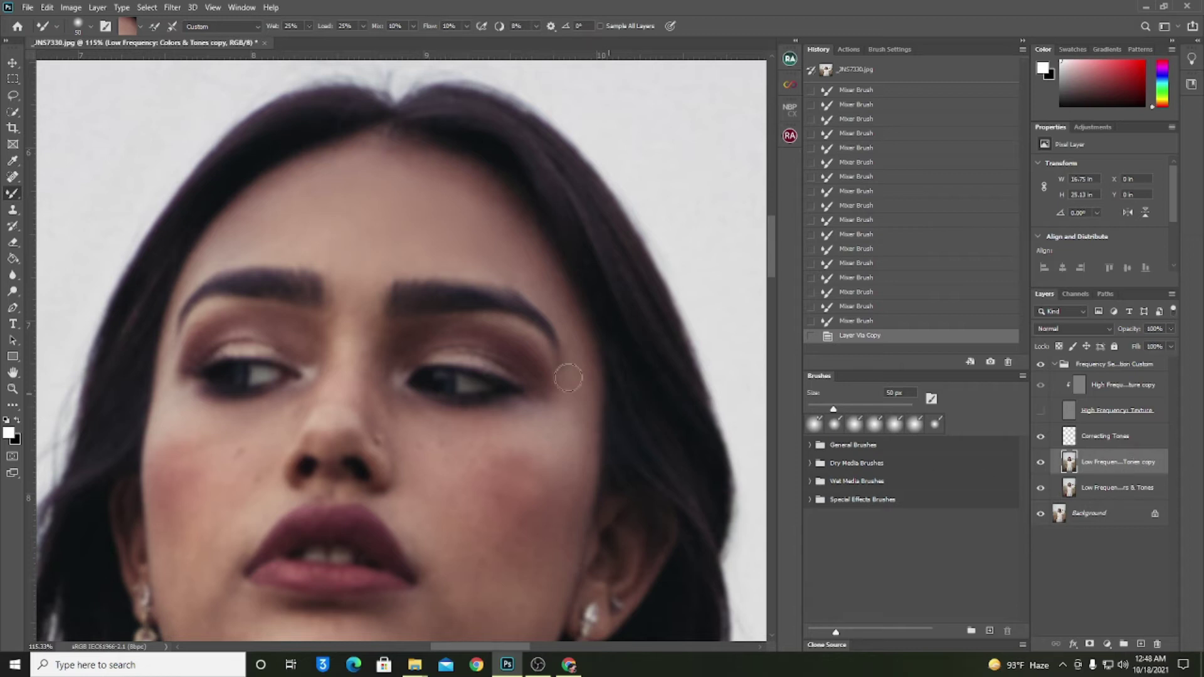
pyautogui.moveTo(485, 239); pyautogui.dragTo(510, 256)
pyautogui.moveTo(509, 256)
pyautogui.mouseDown()
pyautogui.moveTo(520, 270)
pyautogui.moveTo(505, 254)
pyautogui.mouseUp()
pyautogui.moveTo(504, 254)
pyautogui.mouseDown()
pyautogui.moveTo(491, 254)
pyautogui.moveTo(441, 180)
pyautogui.moveTo(416, 192)
pyautogui.moveTo(416, 209)
pyautogui.moveTo(481, 236)
pyautogui.mouseUp()
pyautogui.moveTo(491, 236); pyautogui.dragTo(508, 247)
pyautogui.hotkey('ctrl', 'z')
# Step: Blend the forehead tones from its centre across to the image-left side on the copied layer
pyautogui.moveTo(428, 217); pyautogui.dragTo(439, 229)
pyautogui.moveTo(433, 227)
pyautogui.mouseDown()
pyautogui.moveTo(441, 243)
pyautogui.moveTo(384, 239)
pyautogui.mouseUp()
pyautogui.moveTo(390, 227)
pyautogui.mouseDown()
pyautogui.moveTo(394, 237)
pyautogui.moveTo(351, 241)
pyautogui.mouseUp()
pyautogui.moveTo(333, 225); pyautogui.dragTo(287, 239)
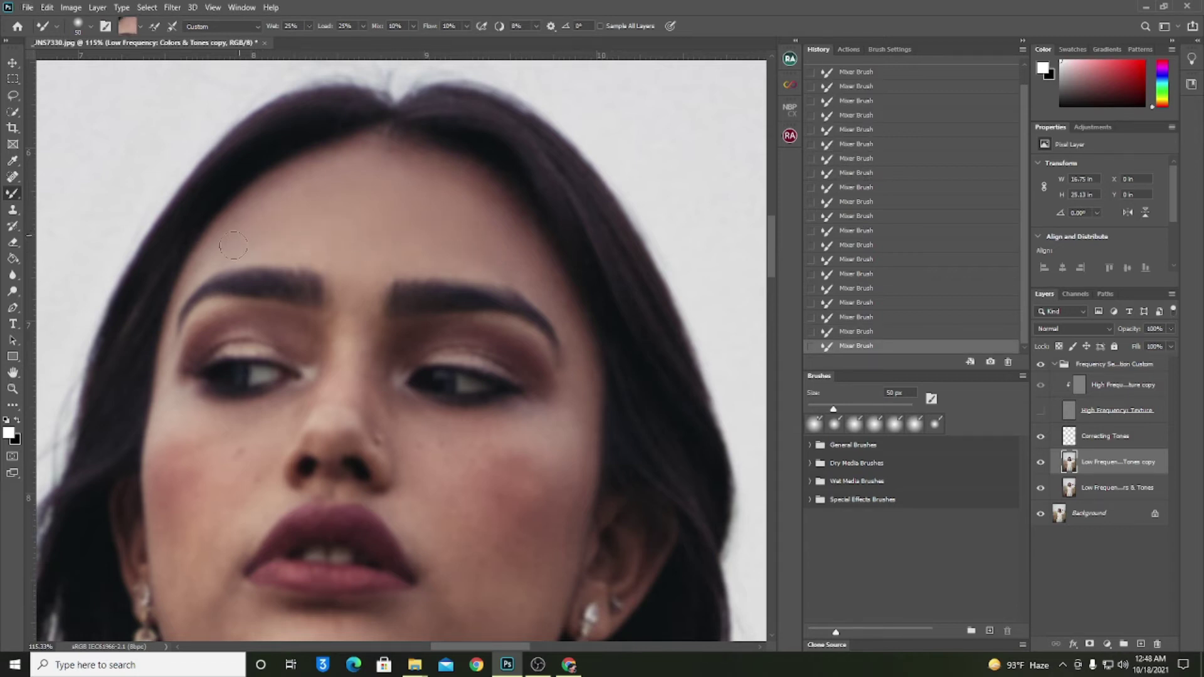
# Step: Blend the skin between the eyebrows and down the bridge of the nose with sampled tones
pyautogui.keyDown('alt'); pyautogui.click(358, 257); pyautogui.keyUp('alt')
pyautogui.keyDown('alt'); pyautogui.click(372, 296); pyautogui.keyUp('alt')
pyautogui.moveTo(343, 291)
pyautogui.mouseDown()
pyautogui.moveTo(371, 296)
pyautogui.moveTo(367, 342)
pyautogui.mouseUp()
pyautogui.keyDown('alt'); pyautogui.click(359, 314); pyautogui.keyUp('alt')
# Step: Blend the skin beside the nose and under the inner corner of the image-right eye
pyautogui.keyDown('alt'); pyautogui.click(414, 443); pyautogui.keyUp('alt')
pyautogui.moveTo(411, 414); pyautogui.dragTo(396, 405)
pyautogui.keyDown('alt'); pyautogui.click(405, 432); pyautogui.keyUp('alt')
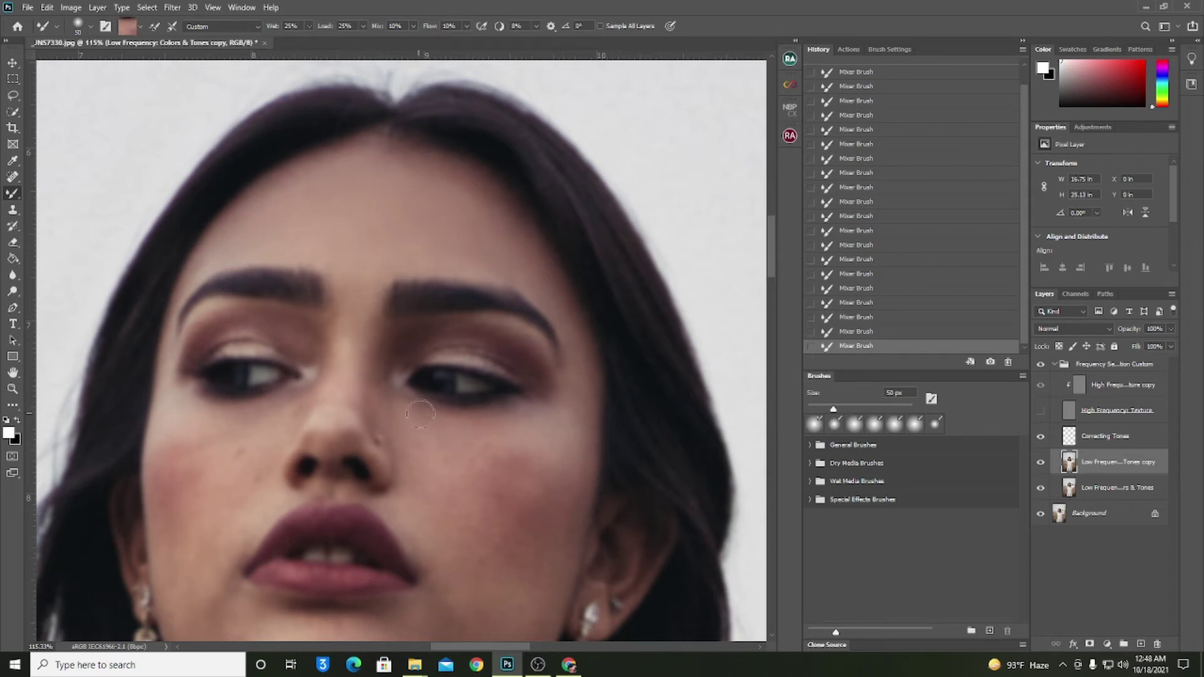
pyautogui.keyDown('alt'); pyautogui.moveTo(438, 438); pyautogui.dragTo(433, 439); pyautogui.keyUp('alt')
pyautogui.keyDown('alt'); pyautogui.click(429, 419); pyautogui.keyUp('alt')
pyautogui.keyDown('alt'); pyautogui.click(462, 439); pyautogui.keyUp('alt')
# Step: Blend the upper cheek and outer under-eye area below the image-right eye with sampled tones
pyautogui.moveTo(514, 433); pyautogui.dragTo(501, 433)
pyautogui.keyDown('alt'); pyautogui.click(513, 432); pyautogui.keyUp('alt')
pyautogui.keyDown('alt'); pyautogui.click(535, 396); pyautogui.keyUp('alt')
pyautogui.keyDown('alt'); pyautogui.click(575, 407); pyautogui.keyUp('alt')
pyautogui.keyDown('alt'); pyautogui.click(572, 403); pyautogui.keyUp('alt')
pyautogui.moveTo(572, 401)
pyautogui.mouseDown()
pyautogui.moveTo(560, 454)
pyautogui.moveTo(531, 447)
pyautogui.moveTo(538, 435)
pyautogui.moveTo(514, 462)
pyautogui.moveTo(558, 457)
pyautogui.moveTo(479, 438)
pyautogui.mouseUp()
pyautogui.keyDown('alt'); pyautogui.click(567, 415); pyautogui.keyUp('alt')
# Step: Enlarge the Mixer Brush to 55 px and smooth the blush area of the image-right cheek
pyautogui.press(']')
pyautogui.press(']')
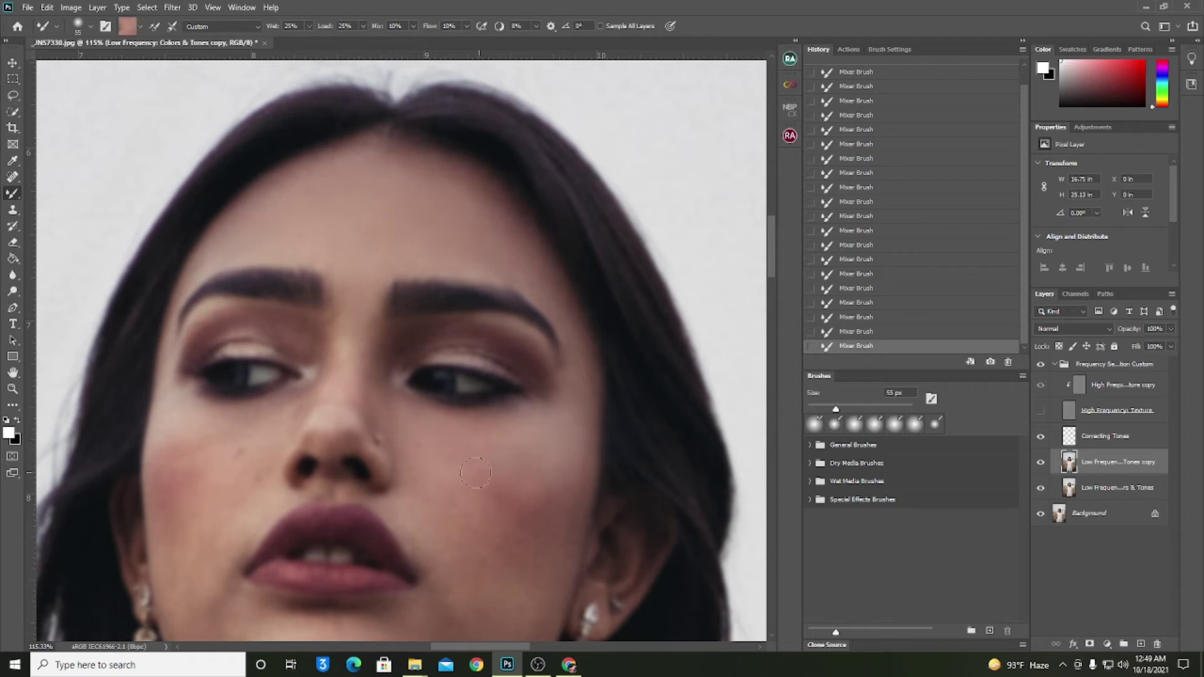
pyautogui.scroll(-3, 552, 461)
pyautogui.keyDown('alt'); pyautogui.click(516, 440); pyautogui.keyUp('alt')
pyautogui.moveTo(492, 465); pyautogui.dragTo(466, 478)
pyautogui.keyDown('alt'); pyautogui.click(513, 446); pyautogui.keyUp('alt')
pyautogui.moveTo(535, 424)
pyautogui.mouseDown()
pyautogui.moveTo(503, 446)
pyautogui.moveTo(558, 385)
pyautogui.moveTo(528, 380)
pyautogui.mouseUp()
pyautogui.keyDown('alt'); pyautogui.click(484, 446); pyautogui.keyUp('alt')
pyautogui.keyDown('alt'); pyautogui.click(485, 404); pyautogui.keyUp('alt')
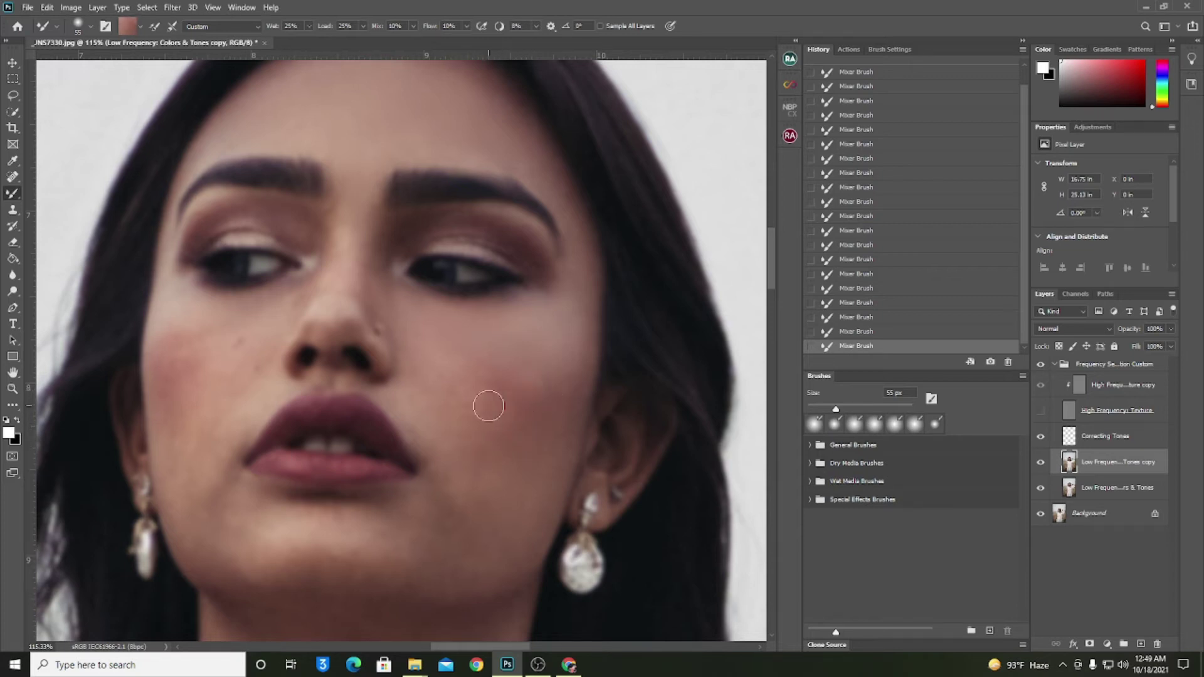
pyautogui.keyDown('alt'); pyautogui.click(497, 370); pyautogui.keyUp('alt')
pyautogui.keyDown('alt'); pyautogui.click(525, 390); pyautogui.keyUp('alt')
pyautogui.keyDown('alt'); pyautogui.click(565, 400); pyautogui.keyUp('alt')
pyautogui.keyDown('alt'); pyautogui.click(527, 386); pyautogui.keyUp('alt')
# Step: Enlarge the Mixer Brush to 100 px and blend the outer image-right cheek down to the jaw
pyautogui.press(']')
pyautogui.press(']')
pyautogui.press(']')
pyautogui.press(']')
pyautogui.press(']')
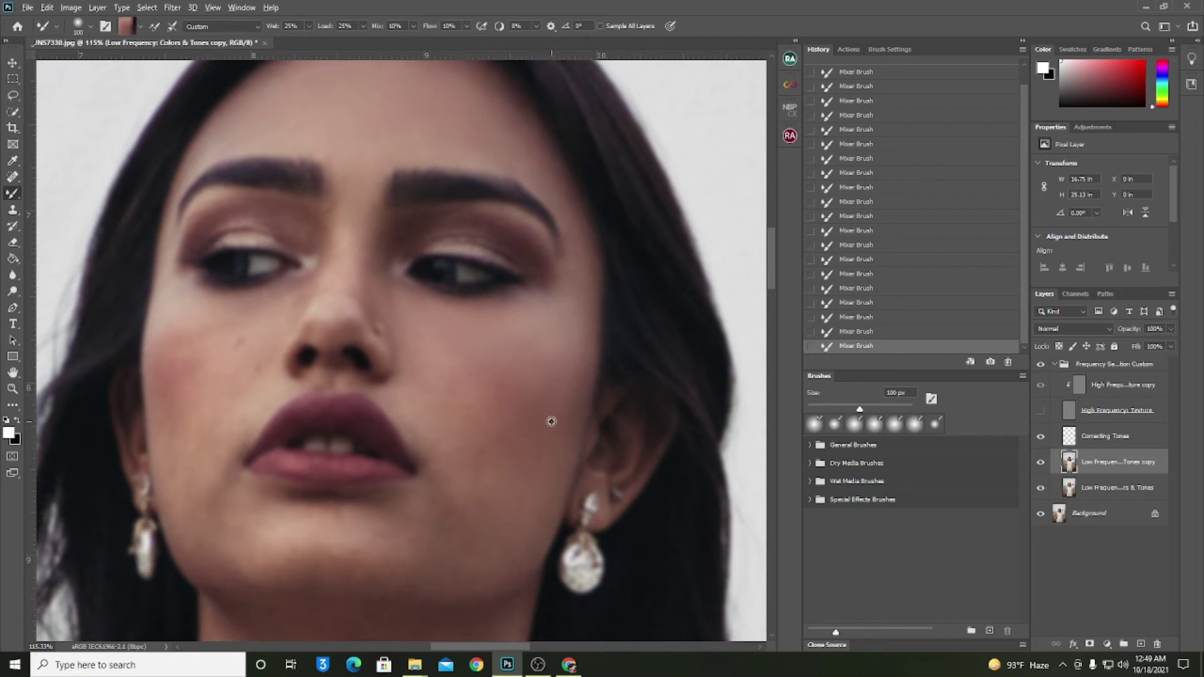
pyautogui.keyDown('alt'); pyautogui.click(573, 358); pyautogui.keyUp('alt')
pyautogui.keyDown('alt'); pyautogui.click(527, 498); pyautogui.keyUp('alt')
pyautogui.moveTo(536, 476); pyautogui.dragTo(514, 502)
pyautogui.keyDown('alt'); pyautogui.click(519, 460); pyautogui.keyUp('alt')
pyautogui.moveTo(511, 453)
pyautogui.mouseDown()
pyautogui.moveTo(497, 432)
pyautogui.moveTo(470, 456)
pyautogui.mouseUp()
# Step: Blend the image-right cheek from the corner of the mouth and side of the nose out towards the ear
pyautogui.keyDown('alt'); pyautogui.click(469, 453); pyautogui.keyUp('alt')
pyautogui.keyDown('alt'); pyautogui.click(447, 400); pyautogui.keyUp('alt')
pyautogui.moveTo(446, 396); pyautogui.dragTo(425, 357)
pyautogui.keyDown('alt'); pyautogui.click(431, 352); pyautogui.keyUp('alt')
pyautogui.keyDown('alt'); pyautogui.click(519, 359); pyautogui.keyUp('alt')
pyautogui.keyDown('alt'); pyautogui.click(543, 414); pyautogui.keyUp('alt')
pyautogui.keyDown('alt'); pyautogui.click(535, 449); pyautogui.keyUp('alt')
# Step: Reduce the Mixer Brush to 67 px and blend the image-left cheek up to the under-eye area
pyautogui.keyDown('alt'); pyautogui.click(220, 393); pyautogui.keyUp('alt')
pyautogui.keyDown('alt'); pyautogui.click(217, 363); pyautogui.keyUp('alt')
pyautogui.press('[')
pyautogui.moveTo(249, 343); pyautogui.dragTo(248, 352)
pyautogui.keyDown('alt'); pyautogui.click(289, 285); pyautogui.keyUp('alt')
pyautogui.keyDown('alt'); pyautogui.click(186, 355); pyautogui.keyUp('alt')
pyautogui.keyDown('alt'); pyautogui.click(200, 360); pyautogui.keyUp('alt')
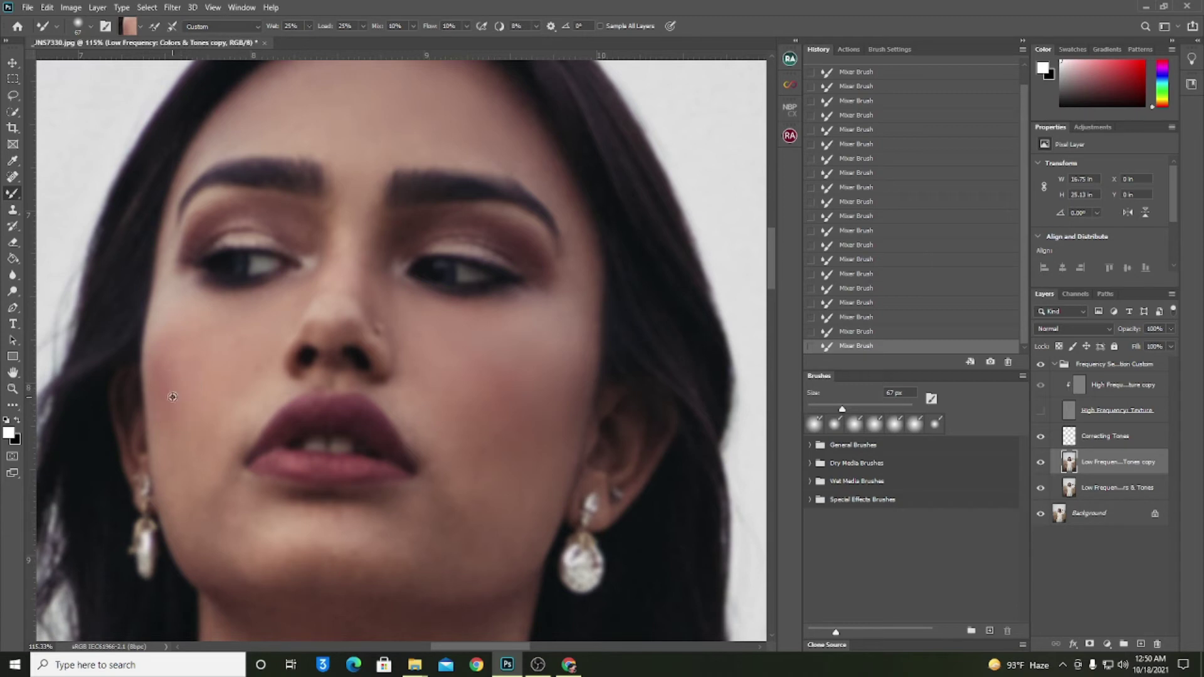
# Step: Blend the skin along the image-left jaw and across the chin with sampled tones
pyautogui.keyDown('alt'); pyautogui.click(192, 508); pyautogui.keyUp('alt')
pyautogui.moveTo(205, 521); pyautogui.dragTo(212, 509)
pyautogui.keyDown('alt'); pyautogui.click(234, 518); pyautogui.keyUp('alt')
pyautogui.moveTo(251, 565); pyautogui.dragTo(355, 565)
pyautogui.keyDown('alt'); pyautogui.click(388, 542); pyautogui.keyUp('alt')
pyautogui.moveTo(394, 529); pyautogui.dragTo(472, 585)
pyautogui.keyDown('alt'); pyautogui.click(370, 527); pyautogui.keyUp('alt')
pyautogui.keyDown('alt'); pyautogui.click(428, 543); pyautogui.keyUp('alt')
# Step: Blend the lower image-right cheek and jaw beside the mouth with sampled tones
pyautogui.keyDown('alt'); pyautogui.click(468, 497); pyautogui.keyUp('alt')
pyautogui.keyDown('alt'); pyautogui.click(482, 504); pyautogui.keyUp('alt')
pyautogui.moveTo(454, 532)
pyautogui.mouseDown()
pyautogui.moveTo(466, 511)
pyautogui.moveTo(459, 489)
pyautogui.moveTo(451, 506)
pyautogui.moveTo(489, 525)
pyautogui.moveTo(477, 511)
pyautogui.moveTo(514, 501)
pyautogui.moveTo(511, 481)
pyautogui.moveTo(464, 474)
pyautogui.mouseUp()
pyautogui.keyDown('alt'); pyautogui.click(463, 485); pyautogui.keyUp('alt')
pyautogui.keyDown('alt'); pyautogui.click(478, 533); pyautogui.keyUp('alt')
pyautogui.keyDown('alt'); pyautogui.click(512, 495); pyautogui.keyUp('alt')
pyautogui.keyDown('alt'); pyautogui.click(524, 460); pyautogui.keyUp('alt')
pyautogui.keyDown('alt'); pyautogui.click(508, 509); pyautogui.keyUp('alt')
pyautogui.moveTo(532, 504)
pyautogui.mouseDown()
pyautogui.moveTo(506, 547)
pyautogui.moveTo(483, 554)
pyautogui.mouseUp()
# Step: Blend the underside of the chin into the image-right jawline
pyautogui.keyDown('alt'); pyautogui.click(489, 542); pyautogui.keyUp('alt')
pyautogui.moveTo(385, 563)
pyautogui.mouseDown()
pyautogui.moveTo(461, 541)
pyautogui.moveTo(431, 562)
pyautogui.mouseUp()
pyautogui.keyDown('alt'); pyautogui.click(488, 505); pyautogui.keyUp('alt')
pyautogui.moveTo(488, 504)
pyautogui.mouseDown()
pyautogui.moveTo(416, 513)
pyautogui.moveTo(474, 496)
pyautogui.moveTo(489, 546)
pyautogui.moveTo(365, 558)
pyautogui.mouseUp()
pyautogui.keyDown('alt'); pyautogui.click(457, 495); pyautogui.keyUp('alt')
pyautogui.keyDown('alt'); pyautogui.click(481, 519); pyautogui.keyUp('alt')
# Step: Blend the lower image-left jaw between the earring and the chin
pyautogui.scroll(-2, 289, 572)
pyautogui.moveTo(214, 509)
pyautogui.mouseDown()
pyautogui.moveTo(307, 520)
pyautogui.moveTo(226, 514)
pyautogui.moveTo(280, 507)
pyautogui.mouseUp()
pyautogui.keyDown('alt'); pyautogui.click(224, 515); pyautogui.keyUp('alt')
pyautogui.keyDown('alt'); pyautogui.click(244, 488); pyautogui.keyUp('alt')
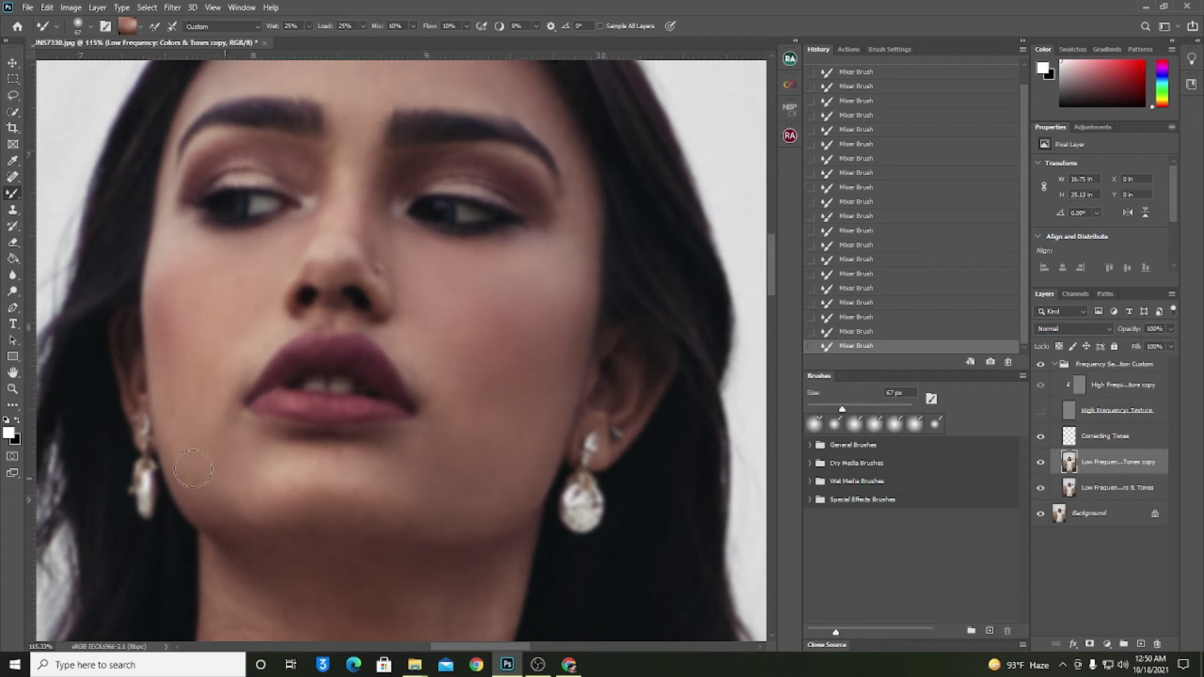
# Step: Blend the image-left cheek from beside the mouth up to the side of the nose with sampled tones
pyautogui.keyDown('alt'); pyautogui.click(239, 401); pyautogui.keyUp('alt')
pyautogui.keyDown('alt'); pyautogui.click(239, 345); pyautogui.keyUp('alt')
pyautogui.moveTo(269, 260); pyautogui.dragTo(252, 263)
pyautogui.keyDown('alt'); pyautogui.click(295, 232); pyautogui.keyUp('alt')
# Step: Blend the upper nose bridge and the skin between the eyebrows with sampled tones
pyautogui.keyDown('alt'); pyautogui.click(339, 224); pyautogui.keyUp('alt')
pyautogui.keyDown('alt'); pyautogui.click(345, 186); pyautogui.keyUp('alt')
pyautogui.keyDown('alt'); pyautogui.click(356, 166); pyautogui.keyUp('alt')
pyautogui.keyDown('alt'); pyautogui.click(351, 180); pyautogui.keyUp('alt')
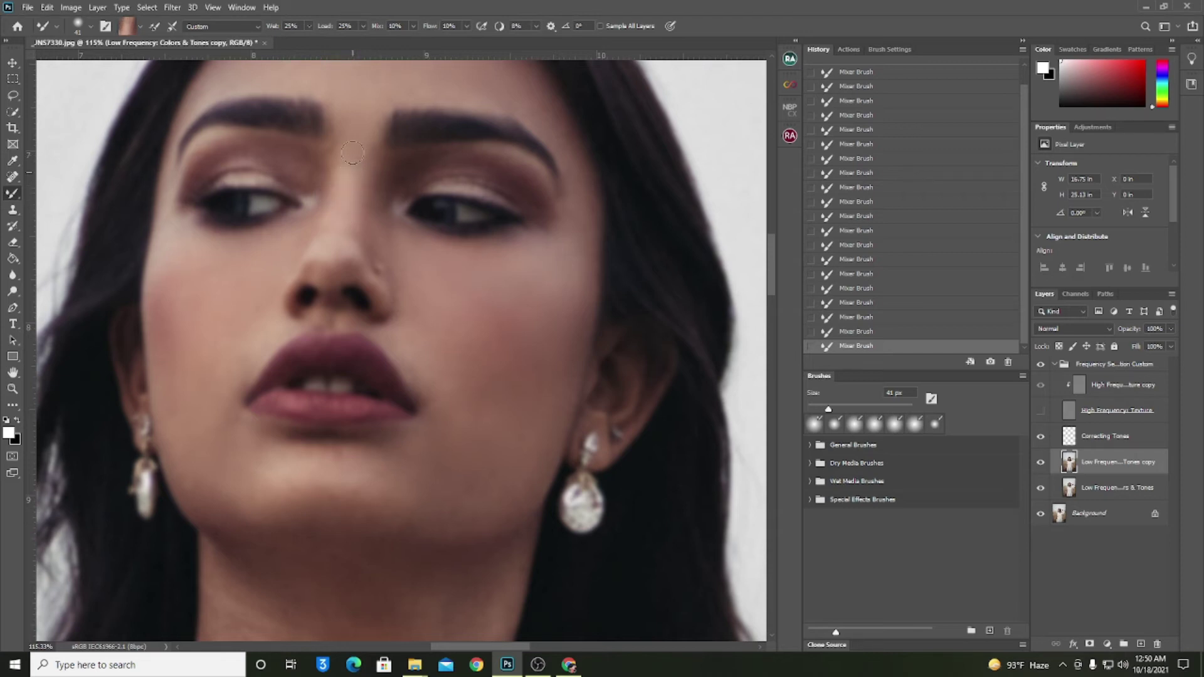
pyautogui.keyDown('alt'); pyautogui.click(346, 171); pyautogui.keyUp('alt')
pyautogui.keyDown('alt'); pyautogui.click(356, 113); pyautogui.keyUp('alt')
# Step: Blend down the middle of the nose bridge towards its image-right side
pyautogui.keyDown('alt'); pyautogui.click(348, 202); pyautogui.keyUp('alt')
pyautogui.keyDown('alt'); pyautogui.click(368, 220); pyautogui.keyUp('alt')
pyautogui.keyDown('alt'); pyautogui.click(355, 224); pyautogui.keyUp('alt')
pyautogui.keyDown('alt'); pyautogui.click(373, 240); pyautogui.keyUp('alt')
# Step: Blend the skin under the image-right eye and beside the nose on both cheeks
pyautogui.keyDown('alt'); pyautogui.click(411, 287); pyautogui.keyUp('alt')
pyautogui.keyDown('alt'); pyautogui.click(416, 234); pyautogui.keyUp('alt')
pyautogui.keyDown('alt'); pyautogui.click(427, 253); pyautogui.keyUp('alt')
pyautogui.keyDown('alt'); pyautogui.click(252, 261); pyautogui.keyUp('alt')
# Step: Enlarge the Mixer Brush and blend the middle of the image-right cheek with sampled tones
pyautogui.keyDown('alt'); pyautogui.click(512, 374); pyautogui.keyUp('alt')
pyautogui.rightClick(493, 363)
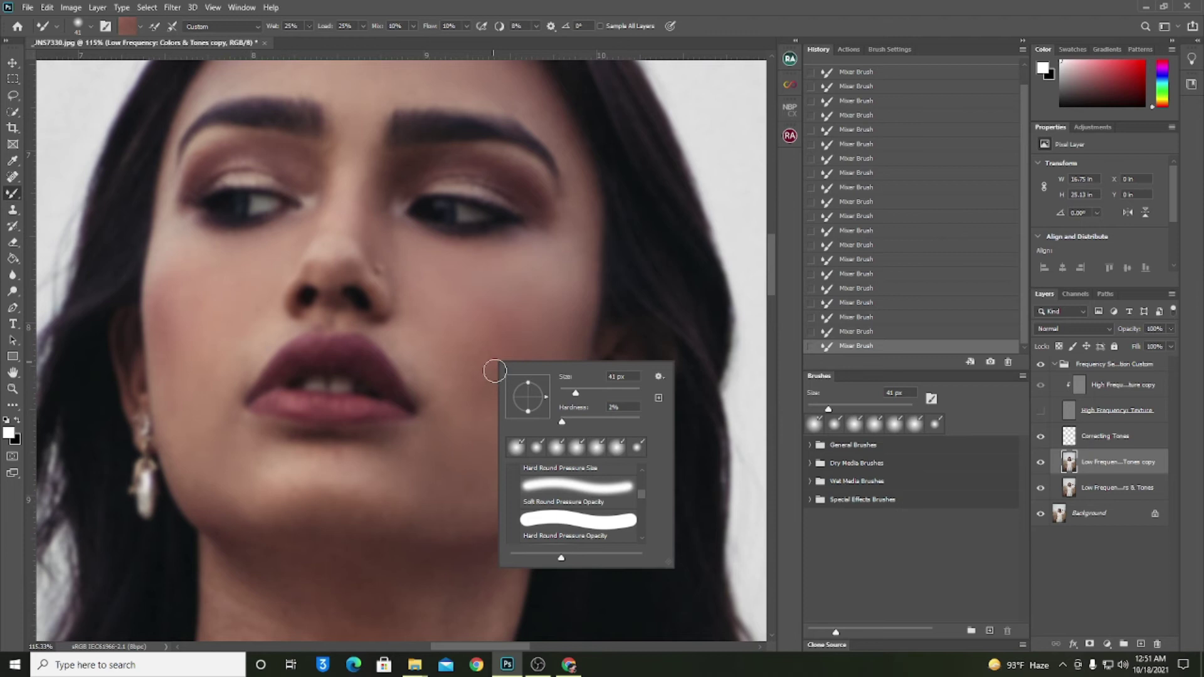
pyautogui.click(495, 372)
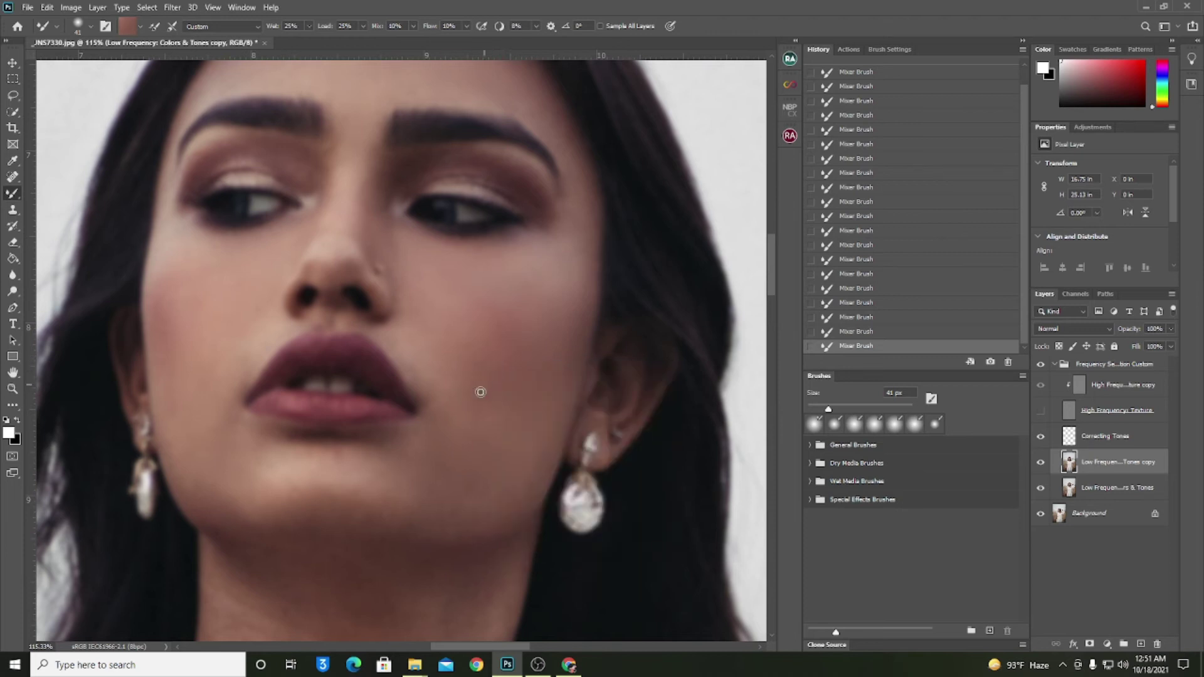
pyautogui.keyDown('alt'); pyautogui.click(470, 341); pyautogui.keyUp('alt')
pyautogui.press(']')
pyautogui.press(']')
pyautogui.press(']')
pyautogui.press(']')
pyautogui.keyDown('alt'); pyautogui.click(513, 390); pyautogui.keyUp('alt')
pyautogui.keyDown('alt'); pyautogui.click(534, 392); pyautogui.keyUp('alt')
# Step: Enlarge the Mixer Brush to 91 px and blend the outer image-right cheek down towards the mouth corner and jaw
pyautogui.press(']')
pyautogui.press(']')
pyautogui.keyDown('alt'); pyautogui.click(550, 382); pyautogui.keyUp('alt')
pyautogui.moveTo(551, 383)
pyautogui.mouseDown()
pyautogui.moveTo(514, 443)
pyautogui.moveTo(490, 453)
pyautogui.moveTo(486, 422)
pyautogui.moveTo(470, 442)
pyautogui.mouseUp()
pyautogui.keyDown('alt'); pyautogui.click(497, 393); pyautogui.keyUp('alt')
pyautogui.moveTo(476, 383)
pyautogui.mouseDown()
pyautogui.moveTo(462, 414)
pyautogui.moveTo(454, 406)
pyautogui.moveTo(452, 422)
pyautogui.moveTo(463, 390)
pyautogui.moveTo(449, 452)
pyautogui.mouseUp()
pyautogui.keyDown('alt'); pyautogui.click(460, 368); pyautogui.keyUp('alt')
pyautogui.keyDown('alt'); pyautogui.click(510, 368); pyautogui.keyUp('alt')
# Step: Blend the image-left cheek and the chin below the lips with sampled tones
pyautogui.keyDown('alt'); pyautogui.click(184, 335); pyautogui.keyUp('alt')
pyautogui.keyDown('alt'); pyautogui.click(178, 266); pyautogui.keyUp('alt')
pyautogui.keyDown('alt'); pyautogui.click(238, 299); pyautogui.keyUp('alt')
pyautogui.keyDown('alt'); pyautogui.click(237, 333); pyautogui.keyUp('alt')
pyautogui.keyDown('alt'); pyautogui.click(252, 491); pyautogui.keyUp('alt')
pyautogui.keyDown('alt'); pyautogui.click(284, 454); pyautogui.keyUp('alt')
pyautogui.keyDown('alt'); pyautogui.click(328, 468); pyautogui.keyUp('alt')
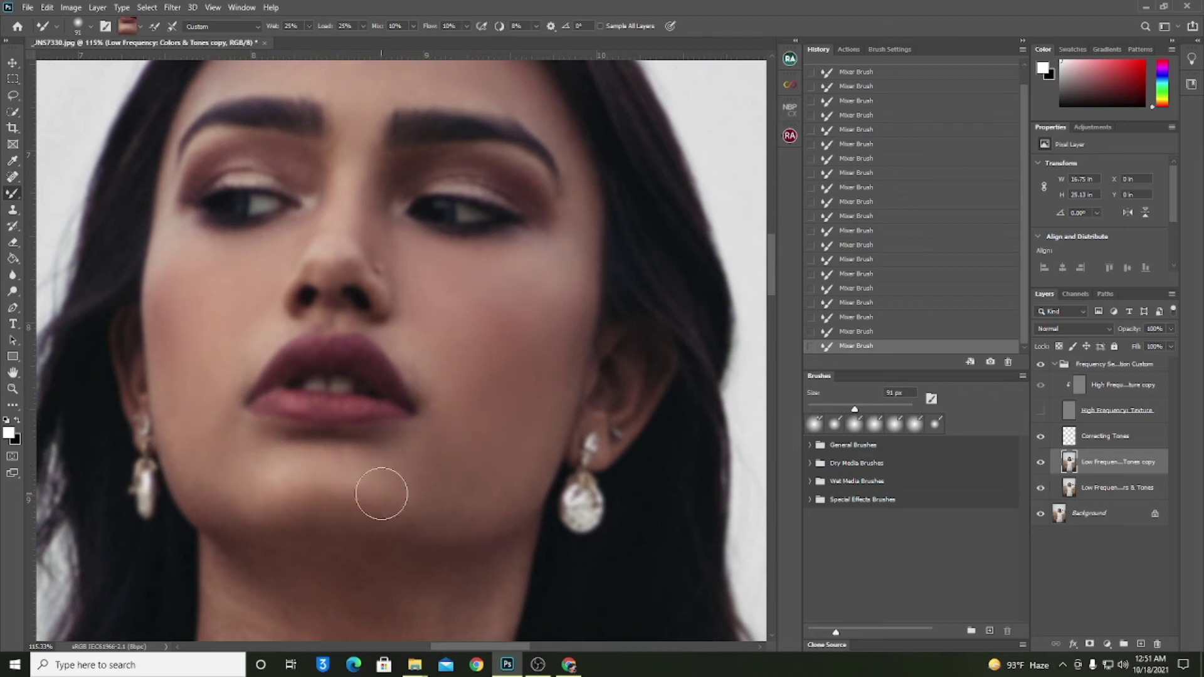
# Step: Blend the image-right cheek beside the mouth with sampled tones
pyautogui.scroll(-7, 382, 491)
pyautogui.scroll(-3, 382, 484)
pyautogui.scroll(3, 368, 429)
pyautogui.moveTo(449, 216); pyautogui.dragTo(464, 220)
pyautogui.moveTo(476, 177)
pyautogui.mouseDown()
pyautogui.moveTo(449, 257)
pyautogui.moveTo(456, 192)
pyautogui.moveTo(472, 156)
pyautogui.mouseUp()
pyautogui.keyDown('alt'); pyautogui.click(461, 198); pyautogui.keyUp('alt')
# Step: Blend the image-right side of the neck across towards the throat
pyautogui.keyDown('alt'); pyautogui.click(441, 366); pyautogui.keyUp('alt')
pyautogui.moveTo(459, 331)
pyautogui.mouseDown()
pyautogui.moveTo(430, 380)
pyautogui.moveTo(457, 315)
pyautogui.moveTo(419, 343)
pyautogui.moveTo(396, 443)
pyautogui.moveTo(417, 422)
pyautogui.moveTo(395, 499)
pyautogui.moveTo(381, 388)
pyautogui.moveTo(388, 332)
pyautogui.moveTo(398, 376)
pyautogui.moveTo(408, 353)
pyautogui.moveTo(410, 368)
pyautogui.moveTo(352, 401)
pyautogui.mouseUp()
pyautogui.keyDown('alt'); pyautogui.click(421, 394); pyautogui.keyUp('alt')
pyautogui.keyDown('alt'); pyautogui.click(402, 402); pyautogui.keyUp('alt')
pyautogui.keyDown('alt'); pyautogui.click(399, 376); pyautogui.keyUp('alt')
# Step: Smooth the middle and image-left side of the neck above the necklace with sampled tones
pyautogui.keyDown('alt'); pyautogui.click(319, 414); pyautogui.keyUp('alt')
pyautogui.moveTo(343, 326); pyautogui.dragTo(346, 389)
pyautogui.keyDown('alt'); pyautogui.click(363, 402); pyautogui.keyUp('alt')
pyautogui.moveTo(372, 348); pyautogui.dragTo(378, 383)
pyautogui.keyDown('alt'); pyautogui.click(310, 396); pyautogui.keyUp('alt')
pyautogui.moveTo(309, 349); pyautogui.dragTo(305, 325)
pyautogui.keyDown('alt'); pyautogui.click(326, 422); pyautogui.keyUp('alt')
pyautogui.moveTo(337, 411); pyautogui.dragTo(341, 431)
pyautogui.keyDown('alt'); pyautogui.click(311, 409); pyautogui.keyUp('alt')
pyautogui.moveTo(290, 396); pyautogui.dragTo(279, 407)
# Step: Blend the lower image-right part of the neck down to the necklace
pyautogui.keyDown('alt'); pyautogui.click(399, 389); pyautogui.keyUp('alt')
pyautogui.moveTo(406, 400)
pyautogui.mouseDown()
pyautogui.moveTo(397, 479)
pyautogui.moveTo(411, 495)
pyautogui.mouseUp()
pyautogui.keyDown('alt'); pyautogui.click(441, 436); pyautogui.keyUp('alt')
pyautogui.moveTo(448, 457); pyautogui.dragTo(433, 501)
# Step: Blend the image-left collarbone and the upper chest below the necklace with sampled tones
pyautogui.keyDown('alt'); pyautogui.click(249, 457); pyautogui.keyUp('alt')
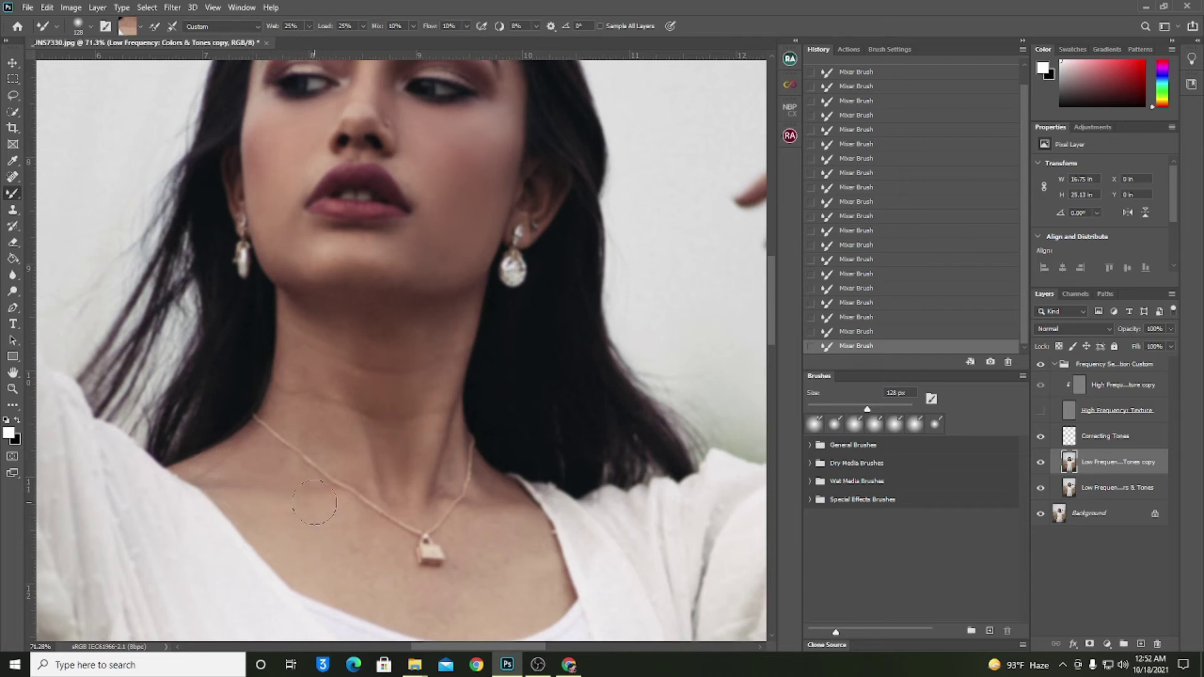
pyautogui.keyDown('alt'); pyautogui.click(334, 532); pyautogui.keyUp('alt')
pyautogui.keyDown('alt'); pyautogui.click(347, 533); pyautogui.keyUp('alt')
pyautogui.keyDown('alt'); pyautogui.click(385, 599); pyautogui.keyUp('alt')
pyautogui.keyDown('alt'); pyautogui.click(488, 610); pyautogui.keyUp('alt')
# Step: Reduce the Mixer Brush to 63 px and blend the creased skin on the front of the throat
pyautogui.press('[')
pyautogui.press('[')
pyautogui.press('[')
pyautogui.keyDown('alt'); pyautogui.click(414, 396); pyautogui.keyUp('alt')
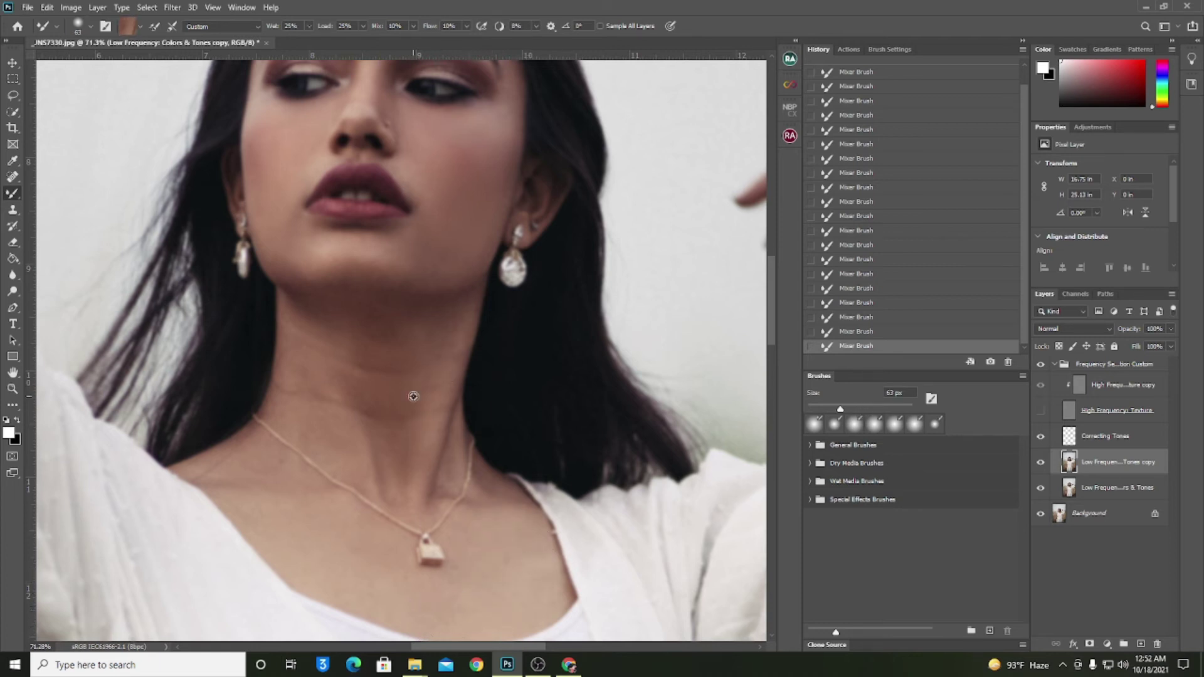
pyautogui.keyDown('alt'); pyautogui.click(414, 397); pyautogui.keyUp('alt')
# Step: Blend the wrist and forearm of the raised image-right arm with an 82 px Mixer Brush
pyautogui.scroll(5, 282, 464)
pyautogui.scroll(-5, 282, 464)
pyautogui.scroll(5, 621, 433)
pyautogui.keyDown('alt'); pyautogui.click(498, 348); pyautogui.keyUp('alt')
pyautogui.keyDown('alt'); pyautogui.click(576, 497); pyautogui.keyUp('alt')
pyautogui.keyDown('alt'); pyautogui.click(500, 351); pyautogui.keyUp('alt')
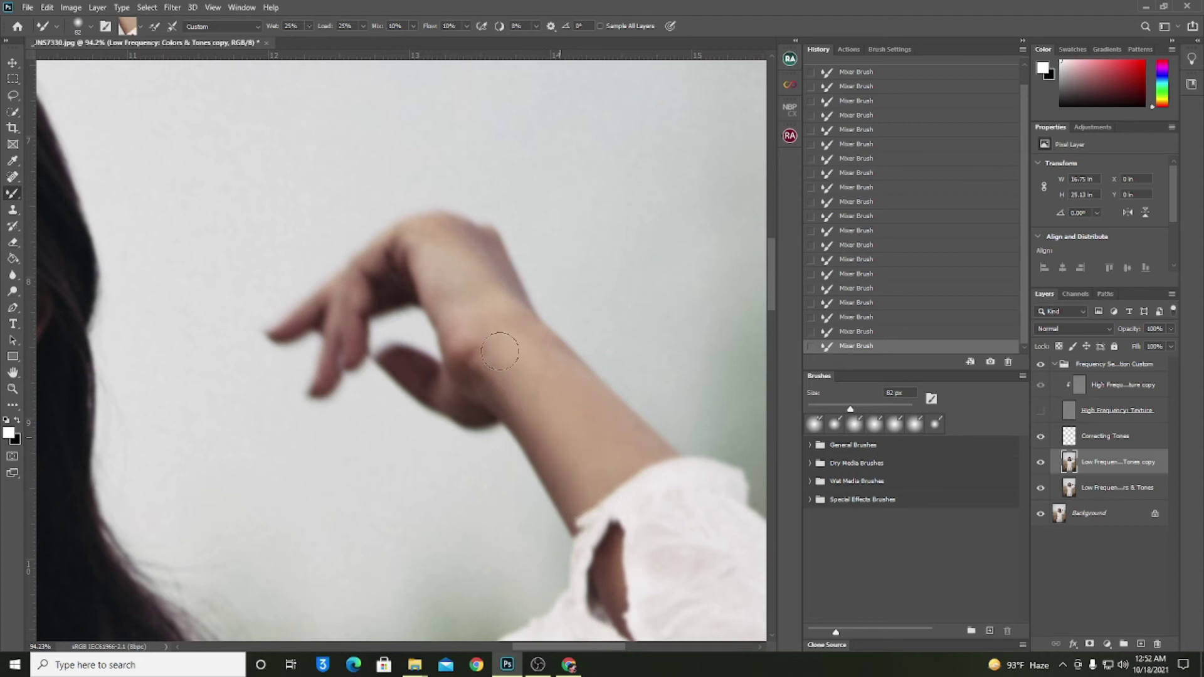
pyautogui.keyDown('alt'); pyautogui.click(605, 437); pyautogui.keyUp('alt')
pyautogui.keyDown('alt'); pyautogui.click(540, 363); pyautogui.keyUp('alt')
pyautogui.keyDown('alt'); pyautogui.click(511, 348); pyautogui.keyUp('alt')
pyautogui.keyDown('alt'); pyautogui.click(564, 413); pyautogui.keyUp('alt')
# Step: Blend the remaining uneven tones on the chest and neck around the necklace
pyautogui.hotkey('ctrl', '0')
pyautogui.scroll(4, 439, 315)
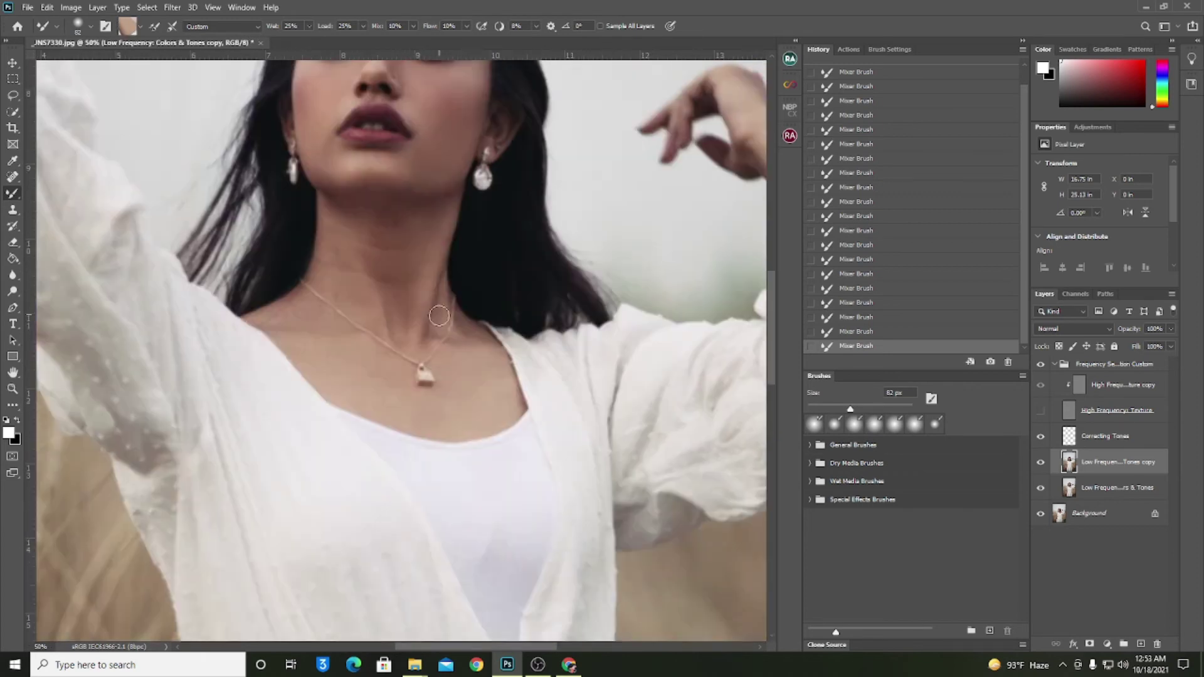
pyautogui.scroll(2, 439, 316)
pyautogui.moveTo(372, 476); pyautogui.dragTo(437, 499)
pyautogui.moveTo(500, 478)
pyautogui.mouseDown()
pyautogui.moveTo(477, 478)
pyautogui.moveTo(524, 468)
pyautogui.moveTo(523, 432)
pyautogui.moveTo(529, 461)
pyautogui.moveTo(497, 468)
pyautogui.mouseUp()
pyautogui.moveTo(468, 412)
pyautogui.mouseDown()
pyautogui.moveTo(476, 378)
pyautogui.moveTo(417, 352)
pyautogui.moveTo(443, 335)
pyautogui.mouseUp()
pyautogui.moveTo(311, 277); pyautogui.dragTo(319, 277)
# Step: Show the High Frequency: Texture layer and blend the tones of both cheeks
pyautogui.scroll(3, 333, 359)
pyautogui.scroll(-8, 333, 360)
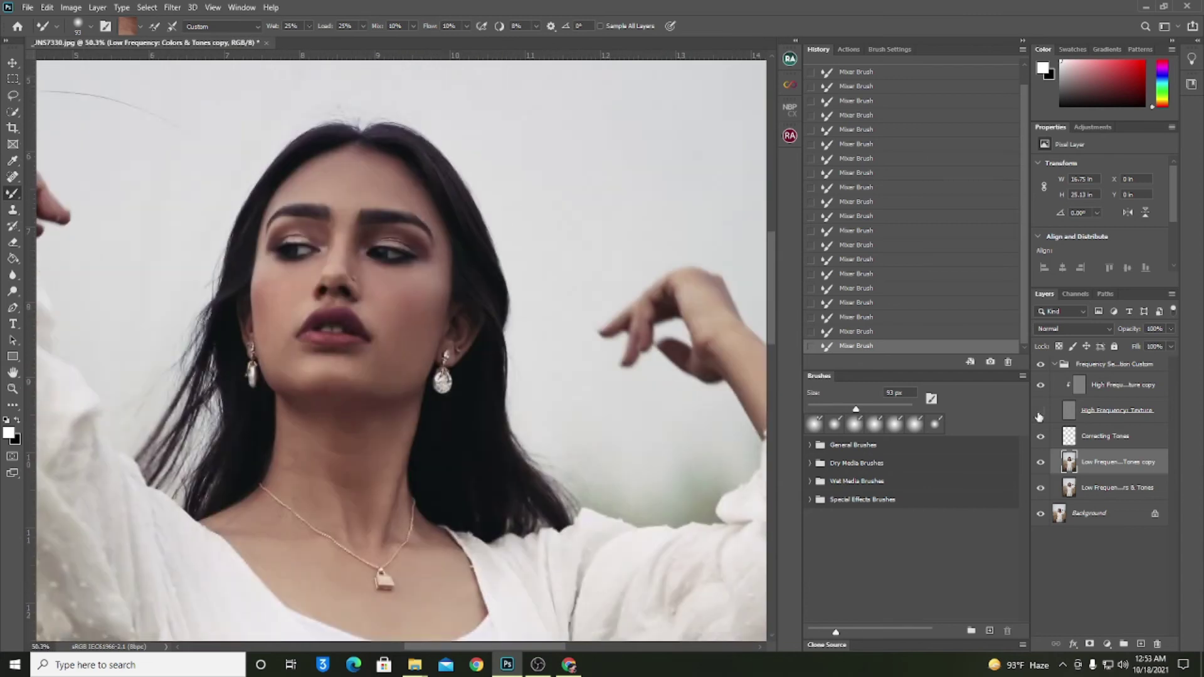
pyautogui.click(1041, 411)
pyautogui.scroll(5, 329, 290)
pyautogui.keyDown('alt'); pyautogui.click(255, 383); pyautogui.keyUp('alt')
pyautogui.keyDown('alt'); pyautogui.click(392, 406); pyautogui.keyUp('alt')
pyautogui.scroll(-3, 376, 400)
pyautogui.moveTo(464, 419); pyautogui.dragTo(506, 435)
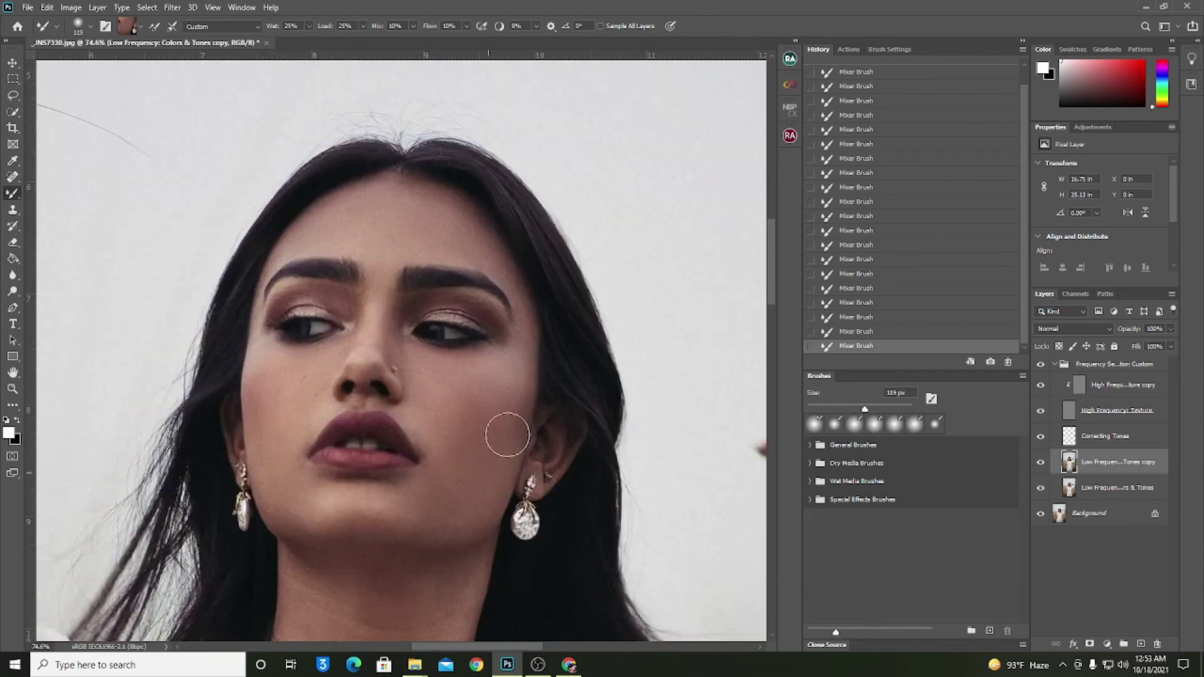
# Step: Compare the portrait before and after by toggling the visibility of the frequency separation group
pyautogui.click(1041, 367)
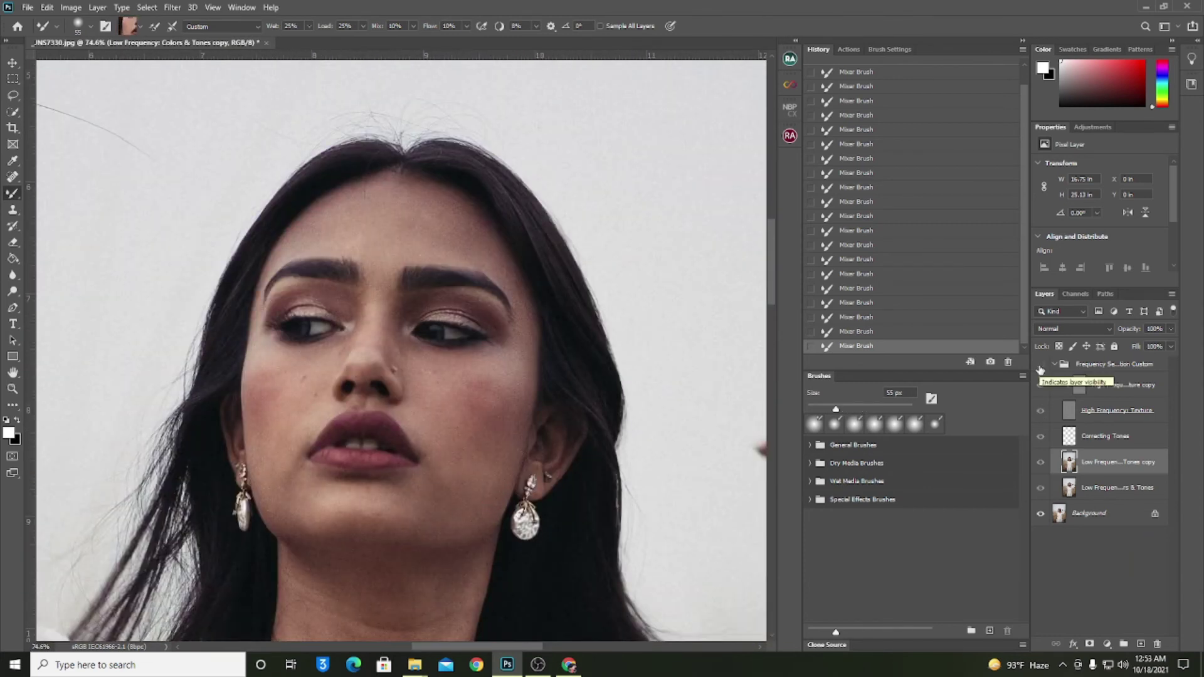
pyautogui.click(1040, 368)
pyautogui.click(1040, 368)
pyautogui.click(1040, 368)
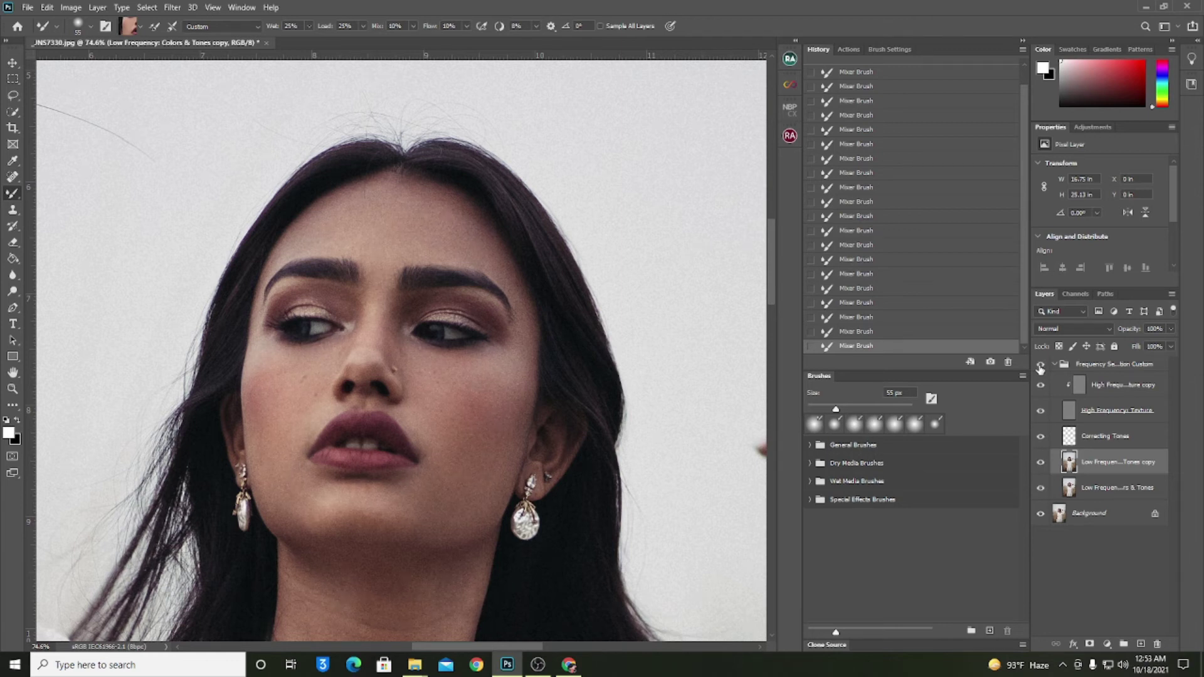
pyautogui.click(1040, 368)
pyautogui.click(1040, 368)
pyautogui.click(1040, 368)
pyautogui.click(1040, 368)
pyautogui.click(1041, 368)
pyautogui.click(1040, 369)
pyautogui.click(1040, 368)
pyautogui.click(1041, 368)
# Step: Blend the inner corner of the image-left eye, then compare by undoing and redoing the last two strokes
pyautogui.moveTo(350, 312); pyautogui.dragTo(347, 311)
pyautogui.hotkey('ctrl', 'z')
pyautogui.hotkey('ctrl', 'z')
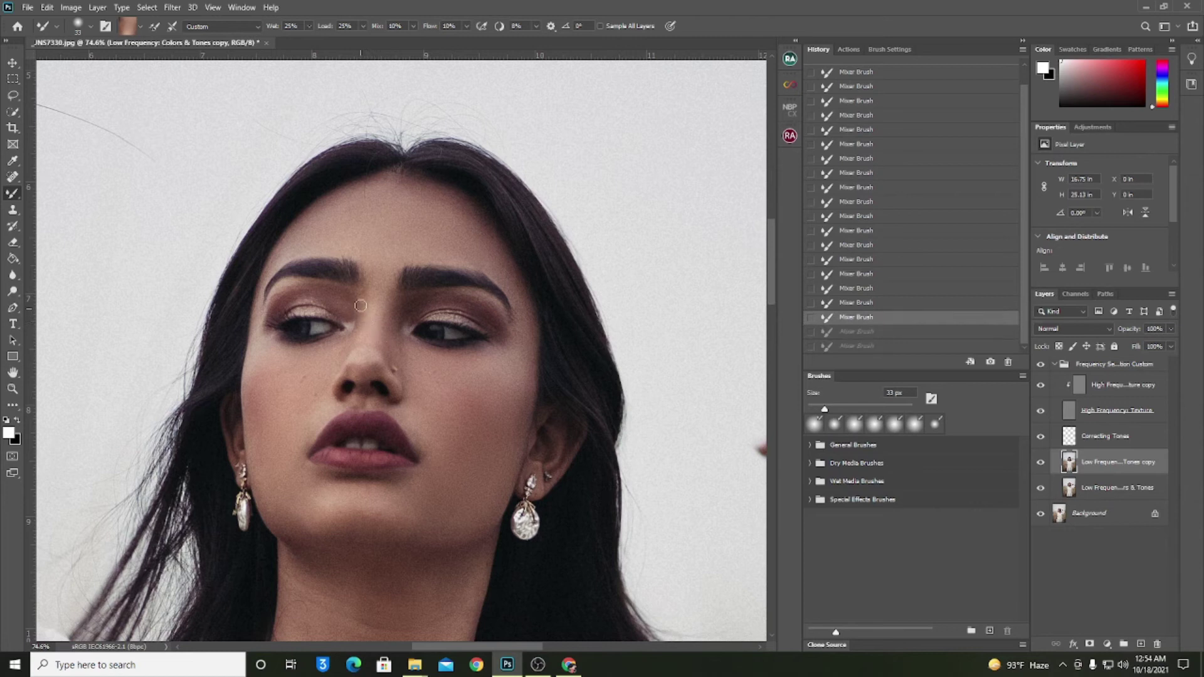
pyautogui.hotkey('ctrl', 'shift', 'z')
pyautogui.hotkey('ctrl', 'shift', 'z')
# Step: Blend the skin between the nose bridge and image-right eye and beside that eye's outer corner
pyautogui.keyDown('alt'); pyautogui.click(405, 339); pyautogui.keyUp('alt')
pyautogui.moveTo(401, 315); pyautogui.dragTo(397, 334)
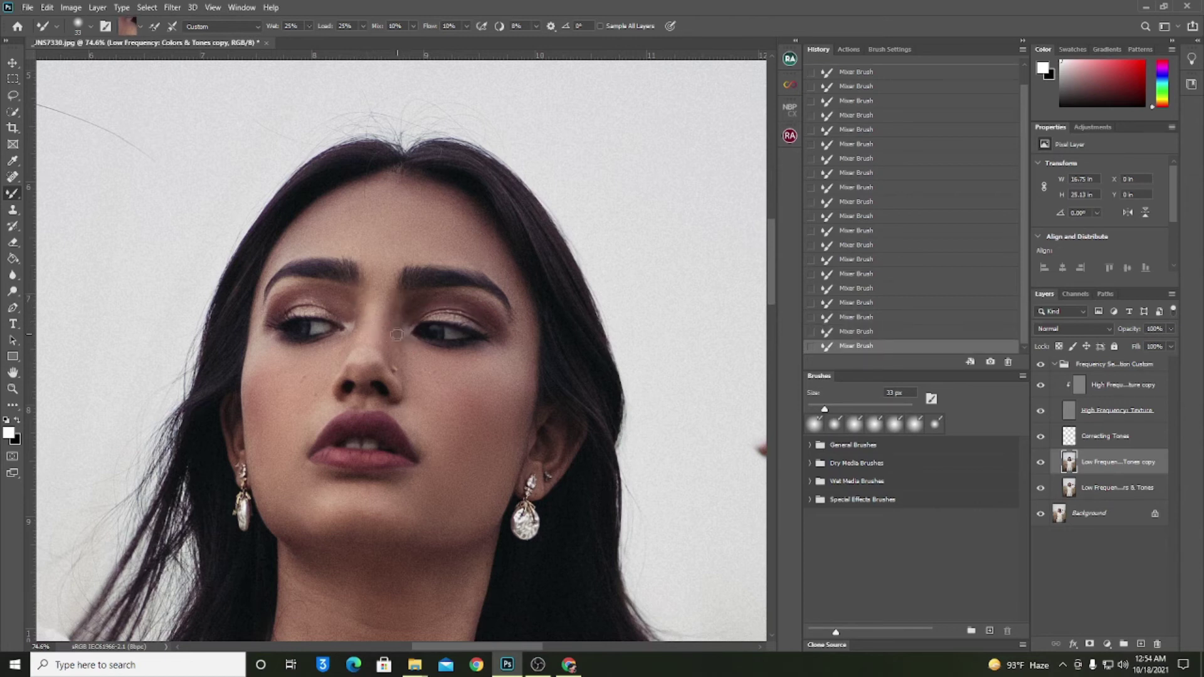
pyautogui.moveTo(519, 325); pyautogui.dragTo(511, 352)
# Step: Blend the skin around the image-left eye, from under its outer corner to the upper lid and nose bridge
pyautogui.keyDown('alt'); pyautogui.click(278, 350); pyautogui.keyUp('alt')
pyautogui.keyDown('alt'); pyautogui.click(261, 334); pyautogui.keyUp('alt')
pyautogui.moveTo(290, 291); pyautogui.dragTo(294, 287)
pyautogui.keyDown('alt'); pyautogui.click(360, 302); pyautogui.keyUp('alt')
# Step: Enlarge the Mixer Brush and blend the image-left cheek with sampled tones
pyautogui.keyDown('alt'); pyautogui.click(299, 389); pyautogui.keyUp('alt')
pyautogui.press(']')
pyautogui.press(']')
pyautogui.press(']')
pyautogui.keyDown('alt'); pyautogui.click(290, 402); pyautogui.keyUp('alt')
# Step: Reduce the Mixer Brush to 30 px and touch up the upper nose bridge
pyautogui.press('[')
pyautogui.press('[')
pyautogui.press('[')
pyautogui.keyDown('alt'); pyautogui.click(379, 310); pyautogui.keyUp('alt')
# Step: Blend the highlight and shadow tones across the chin below the lower lip
pyautogui.scroll(-3, 375, 290)
pyautogui.scroll(5, 402, 422)
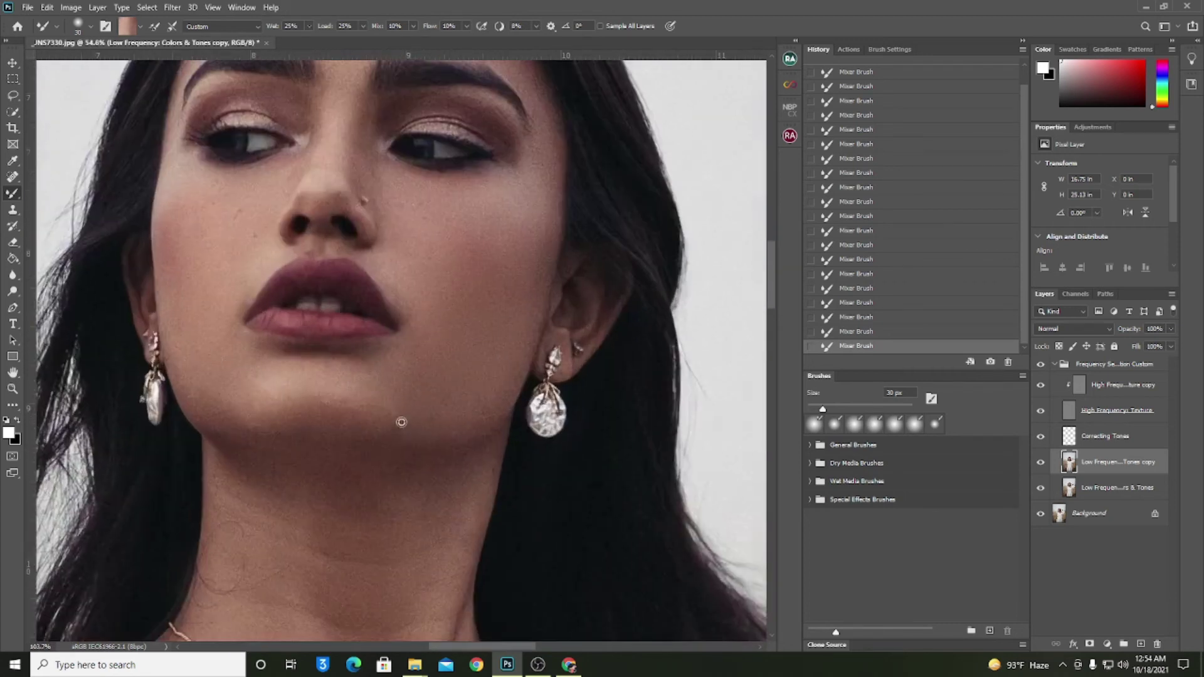
pyautogui.moveTo(376, 391); pyautogui.dragTo(388, 391)
pyautogui.keyDown('alt'); pyautogui.click(351, 402); pyautogui.keyUp('alt')
pyautogui.moveTo(267, 400)
pyautogui.mouseDown()
pyautogui.moveTo(343, 396)
pyautogui.moveTo(290, 386)
pyautogui.moveTo(321, 392)
pyautogui.mouseUp()
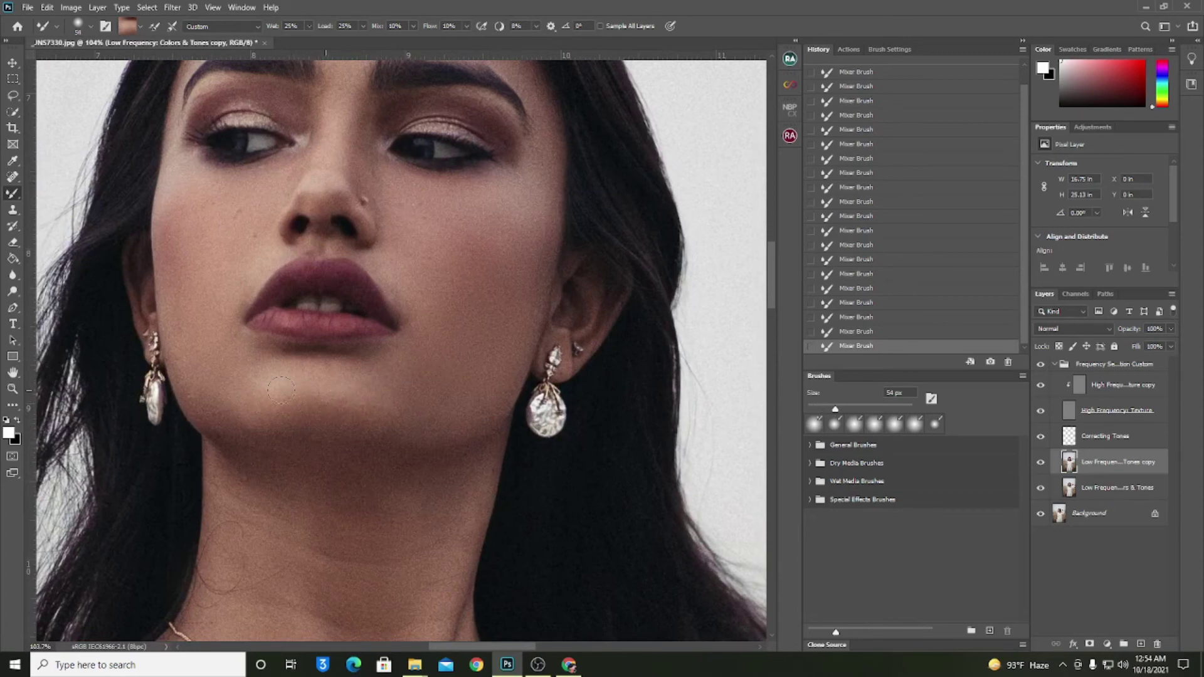
# Step: Heal the spots on the image-right cheek on the High Frequency: Texture layer with the Spot Healing Brush
pyautogui.scroll(-4, 338, 398)
pyautogui.scroll(4, 351, 486)
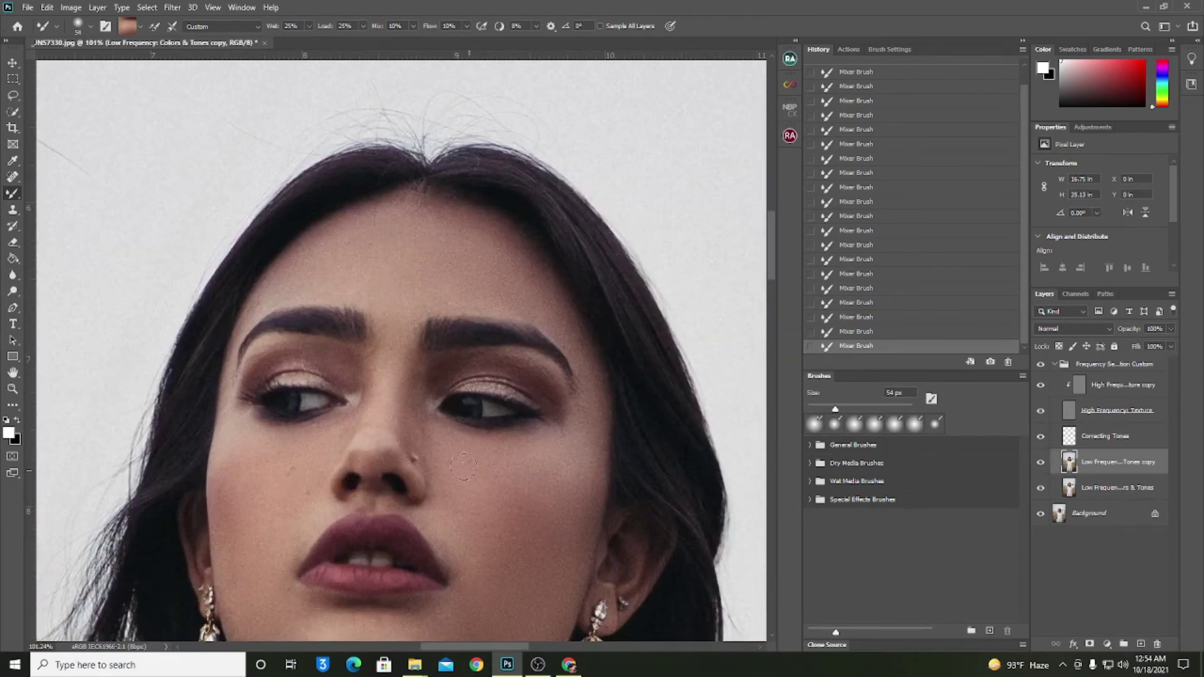
pyautogui.scroll(-2, 585, 438)
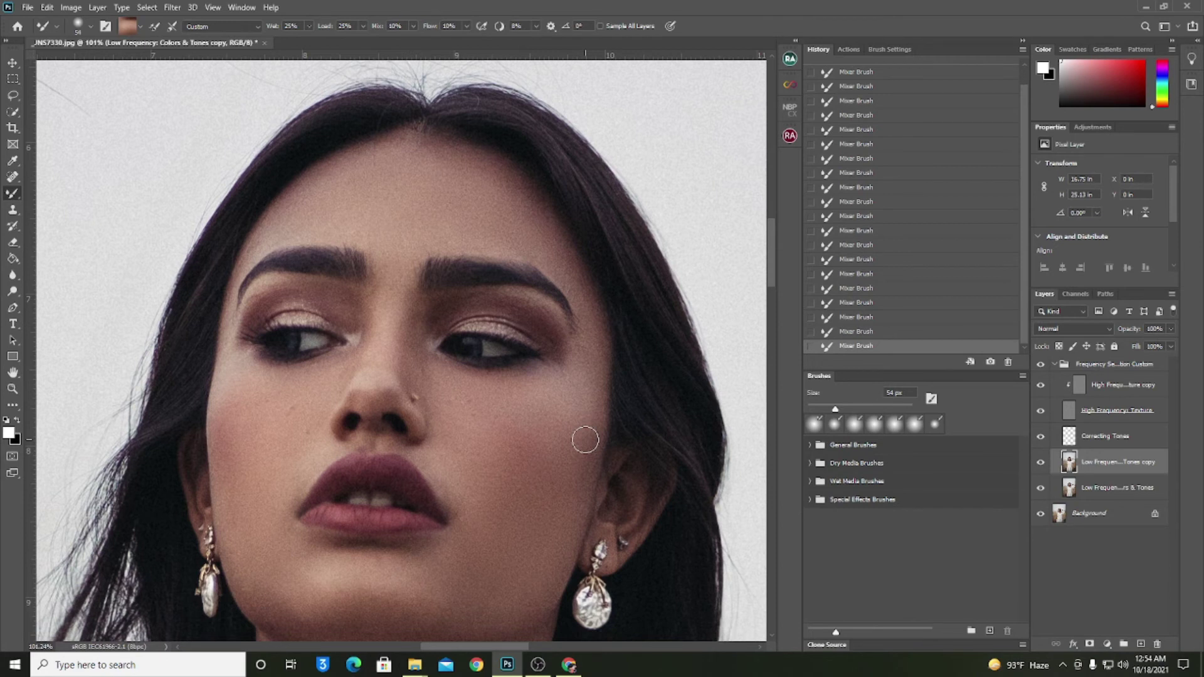
pyautogui.scroll(-1, 585, 440)
pyautogui.scroll(-5, 575, 425)
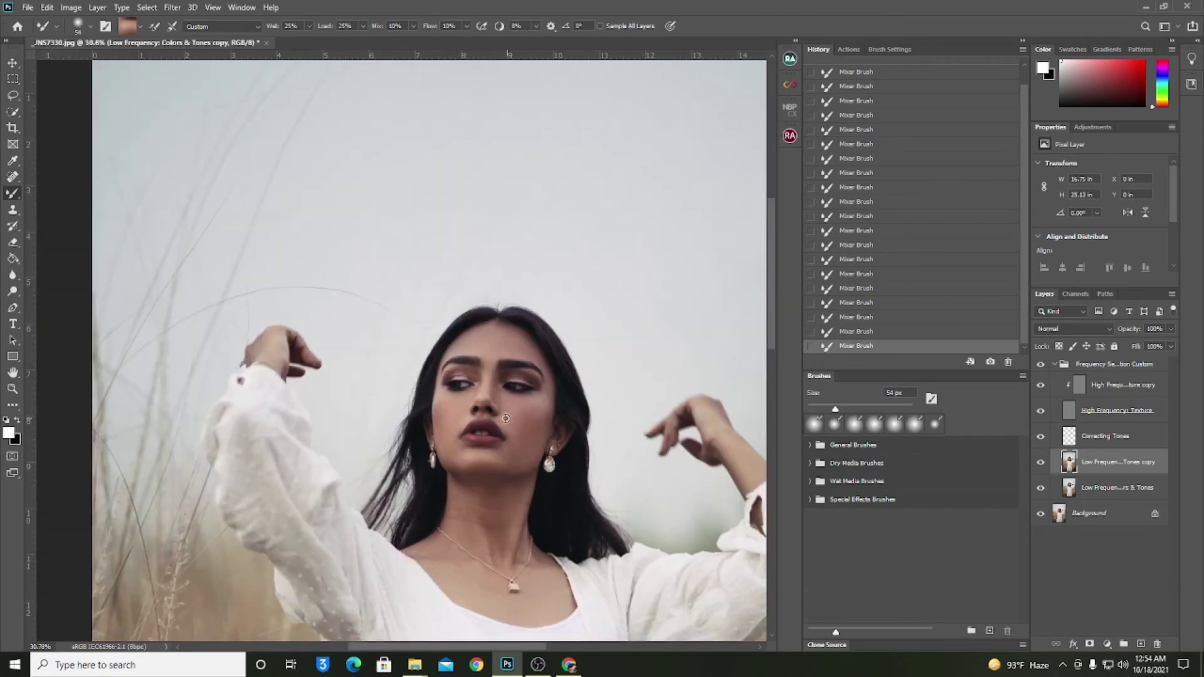
pyautogui.scroll(4, 505, 418)
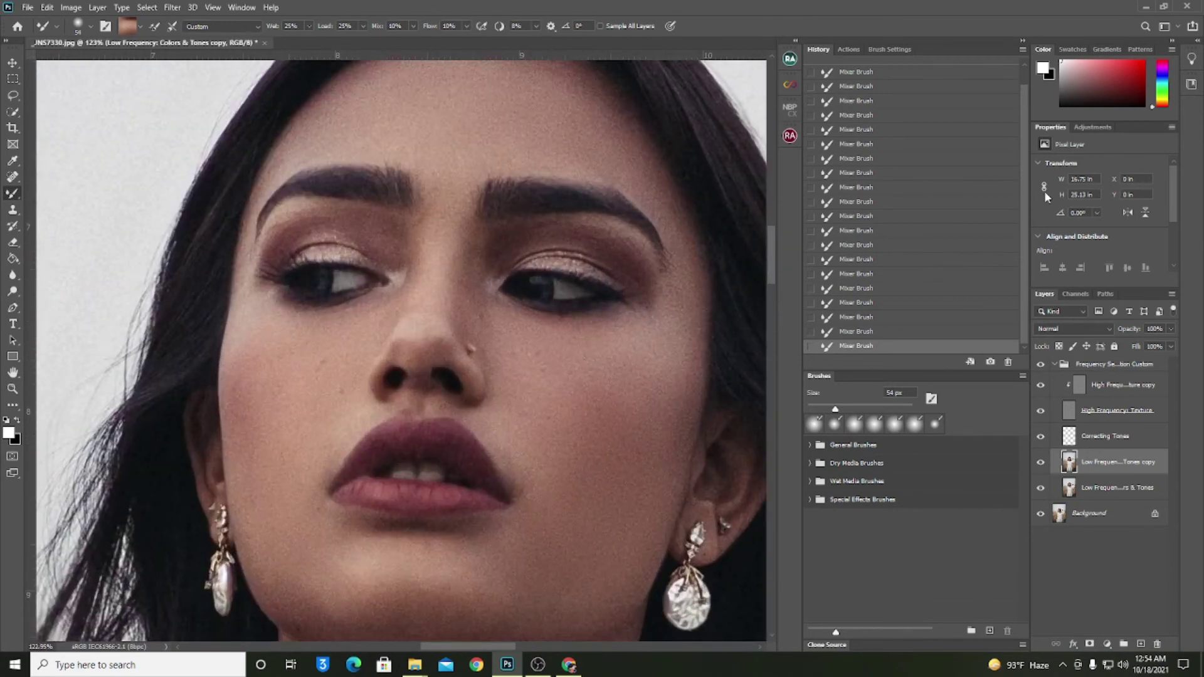
pyautogui.click(1097, 405)
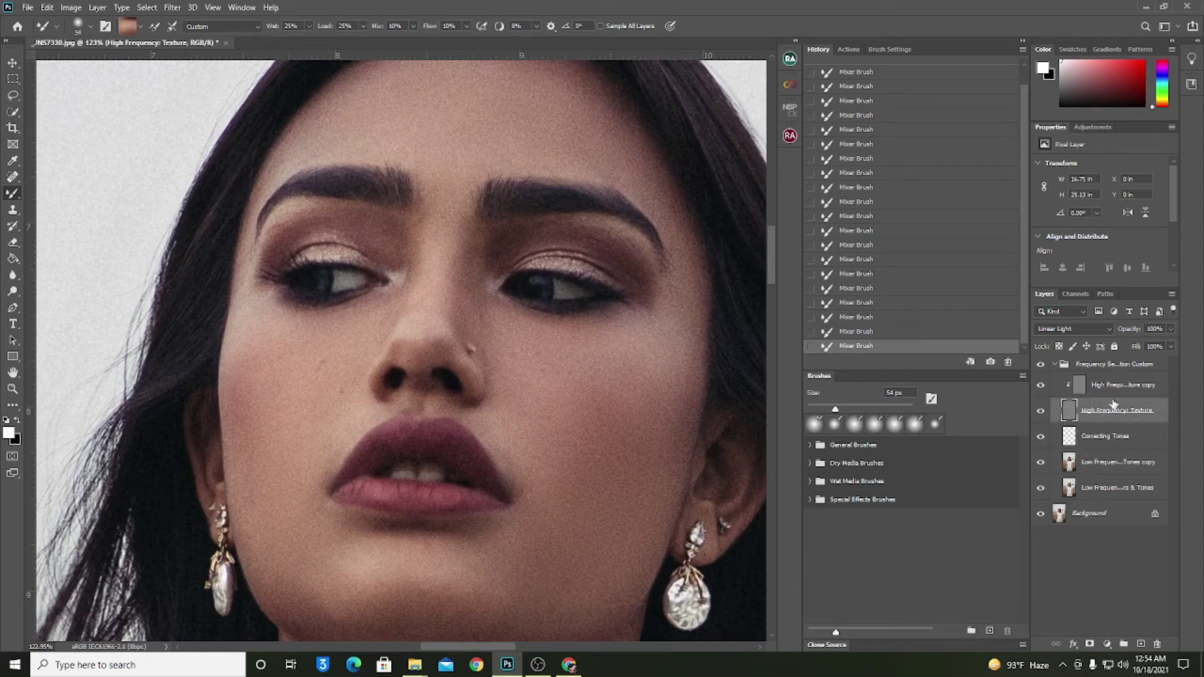
pyautogui.click(13, 177)
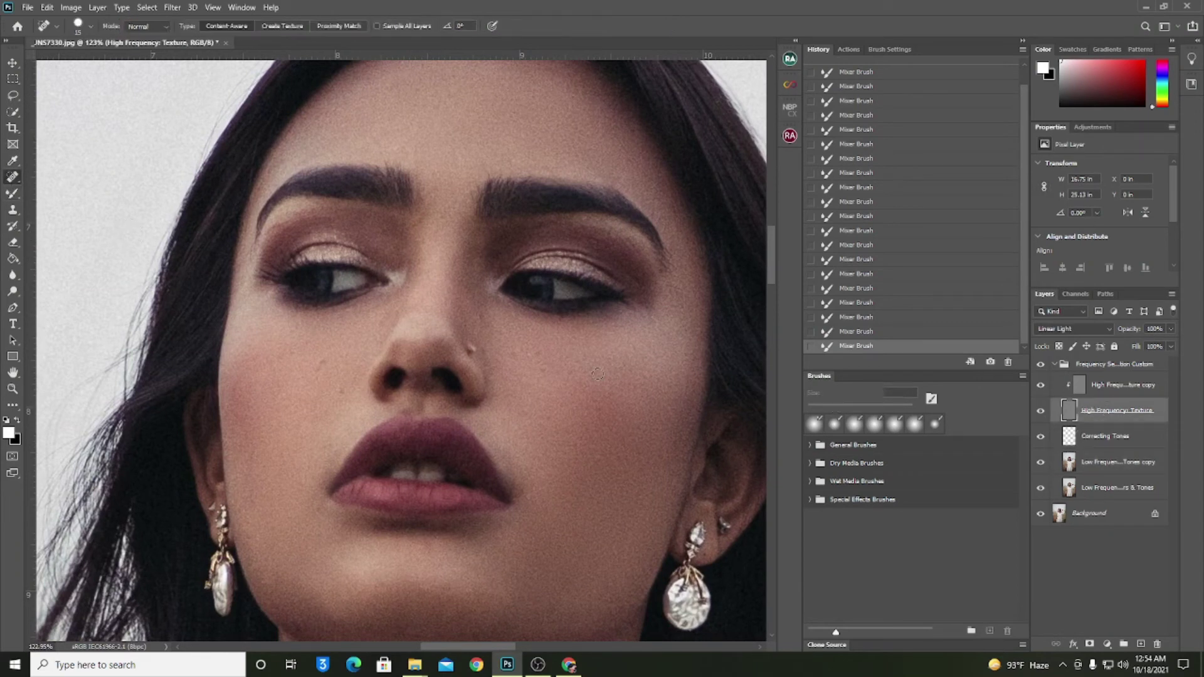
pyautogui.click(541, 370)
pyautogui.click(552, 373)
# Step: Heal the spots on both cheeks on the High Frequency: Texture copy layer with the Spot Healing Brush
pyautogui.click(1088, 385)
pyautogui.click(540, 355)
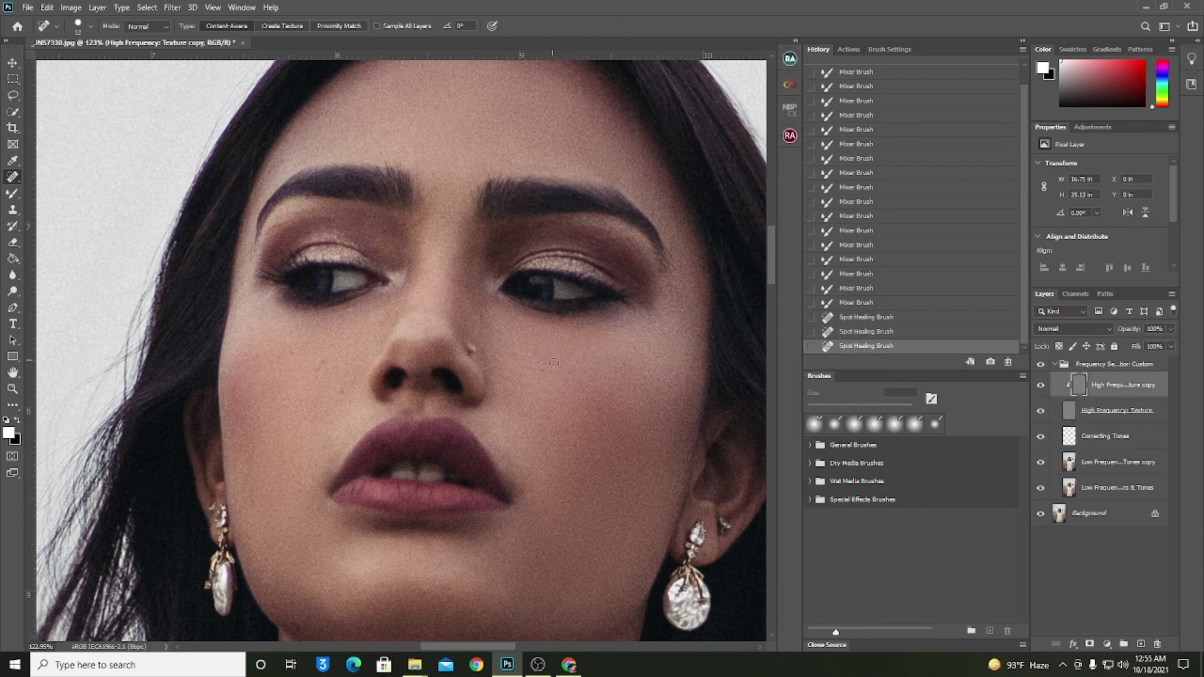
pyautogui.click(542, 369)
pyautogui.click(318, 370)
pyautogui.click(324, 366)
pyautogui.click(344, 397)
pyautogui.click(527, 412)
pyautogui.click(510, 354)
pyautogui.click(292, 356)
# Step: Heal the remaining skin blemishes and the stray hairs across the neck on the texture copy layer
pyautogui.click(419, 223)
pyautogui.click(417, 251)
pyautogui.click(538, 229)
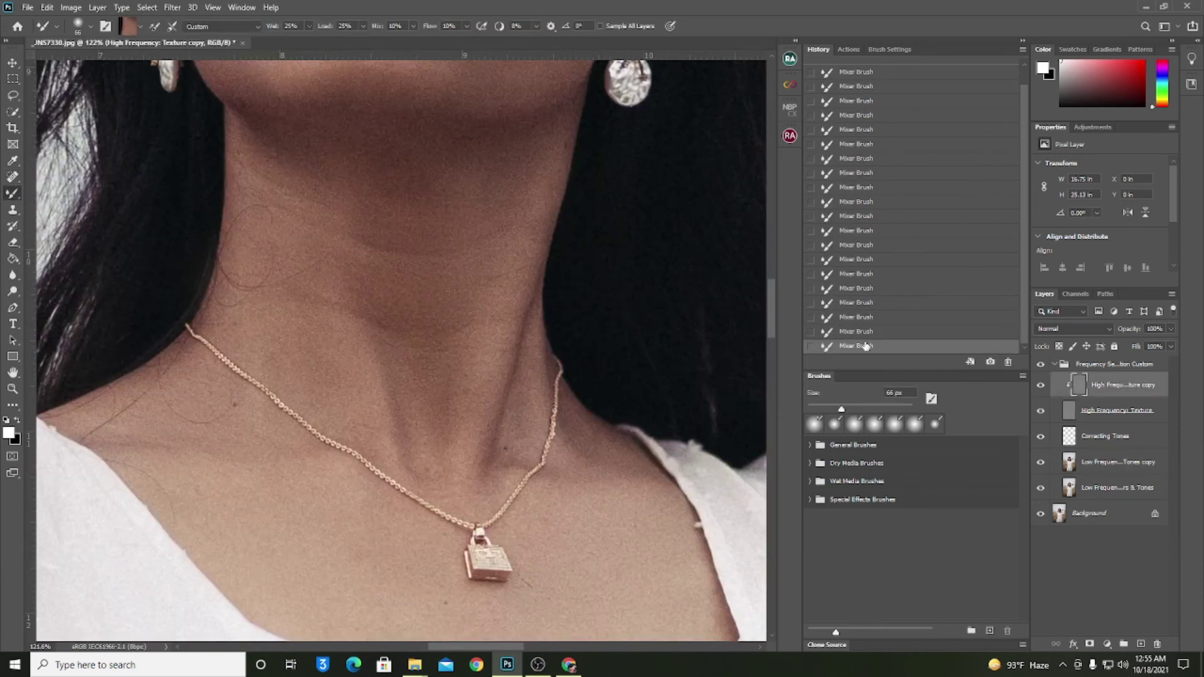
pyautogui.click(94, 439)
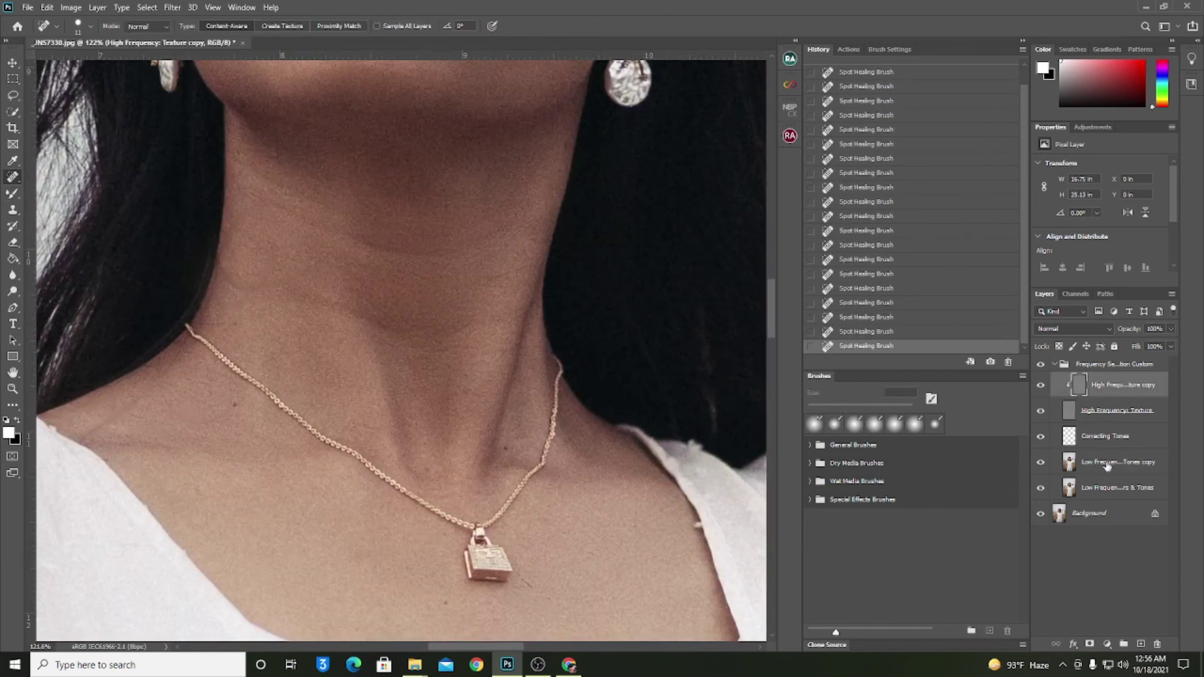
# Step: Smooth uneven neck tones with the Healing Brush on the Low Frequency: Colors & Tones copy layer
pyautogui.click(1102, 462)
pyautogui.rightClick(12, 177)
pyautogui.click(76, 187)
pyautogui.moveTo(274, 261); pyautogui.dragTo(243, 266)
pyautogui.click(314, 242)
pyautogui.hotkey('ctrl', 'z')
pyautogui.hotkey('ctrl', 'z')
pyautogui.click(282, 231)
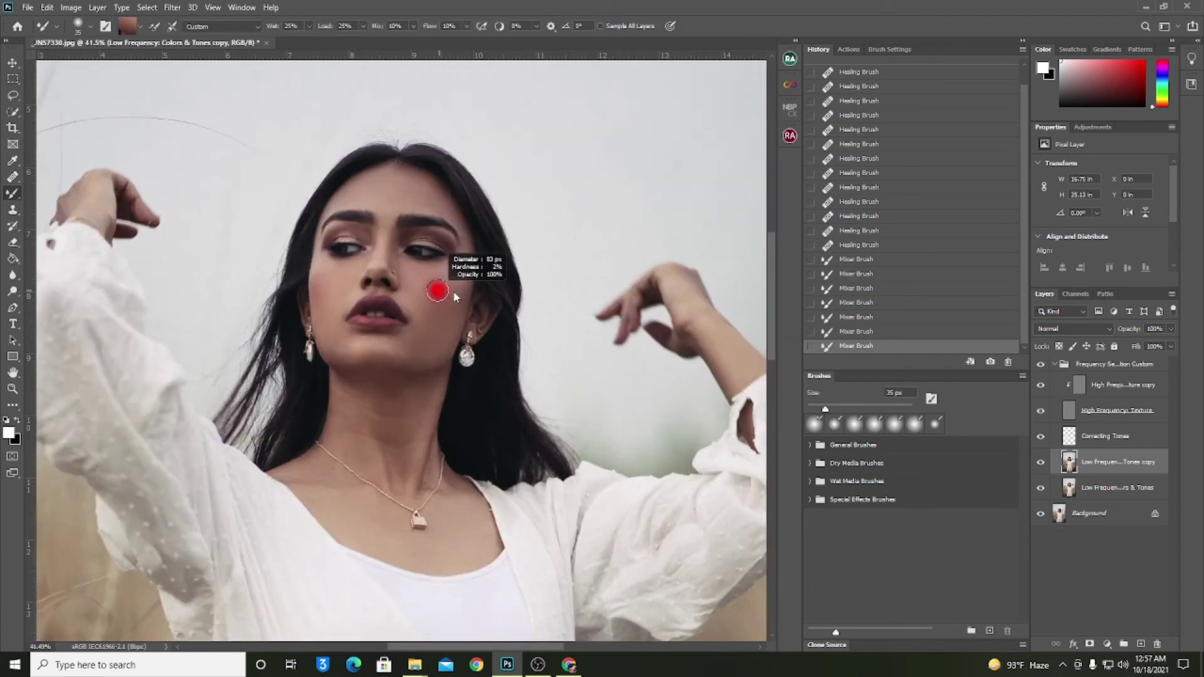
# Step: Compare the portrait with and without the Frequency Separation Custom group, checking the retouch on the full figure
pyautogui.rightClick(418, 302)
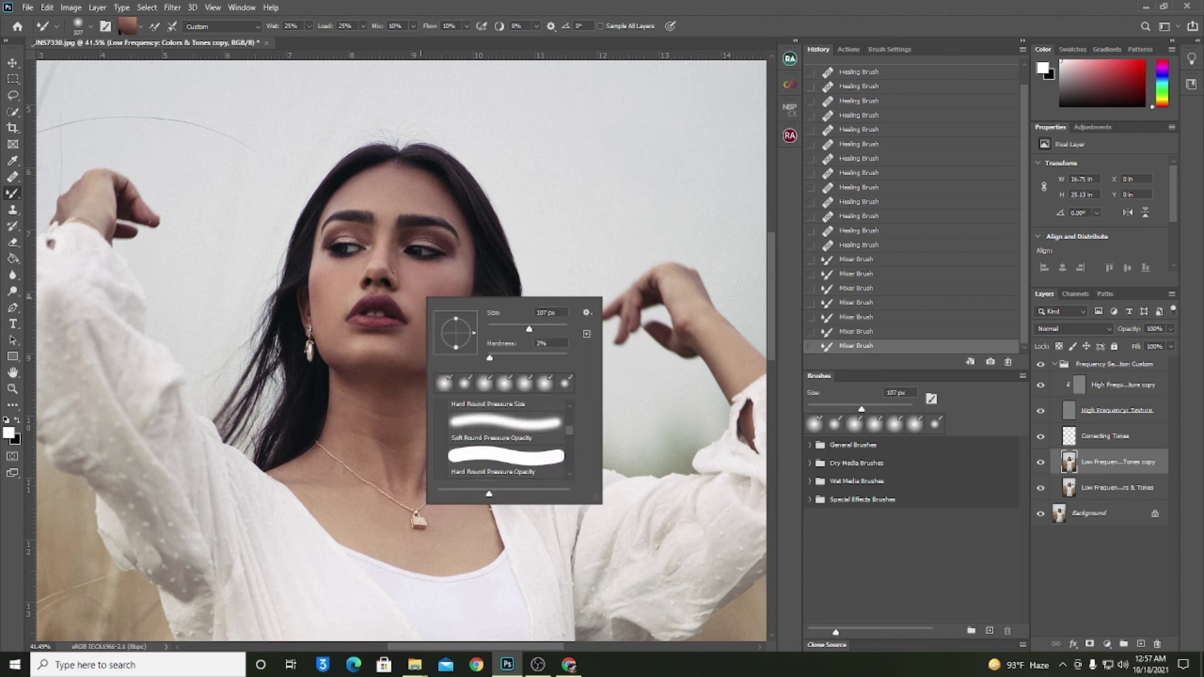
pyautogui.click(1043, 368)
pyautogui.click(1043, 368)
pyautogui.scroll(-3, 434, 219)
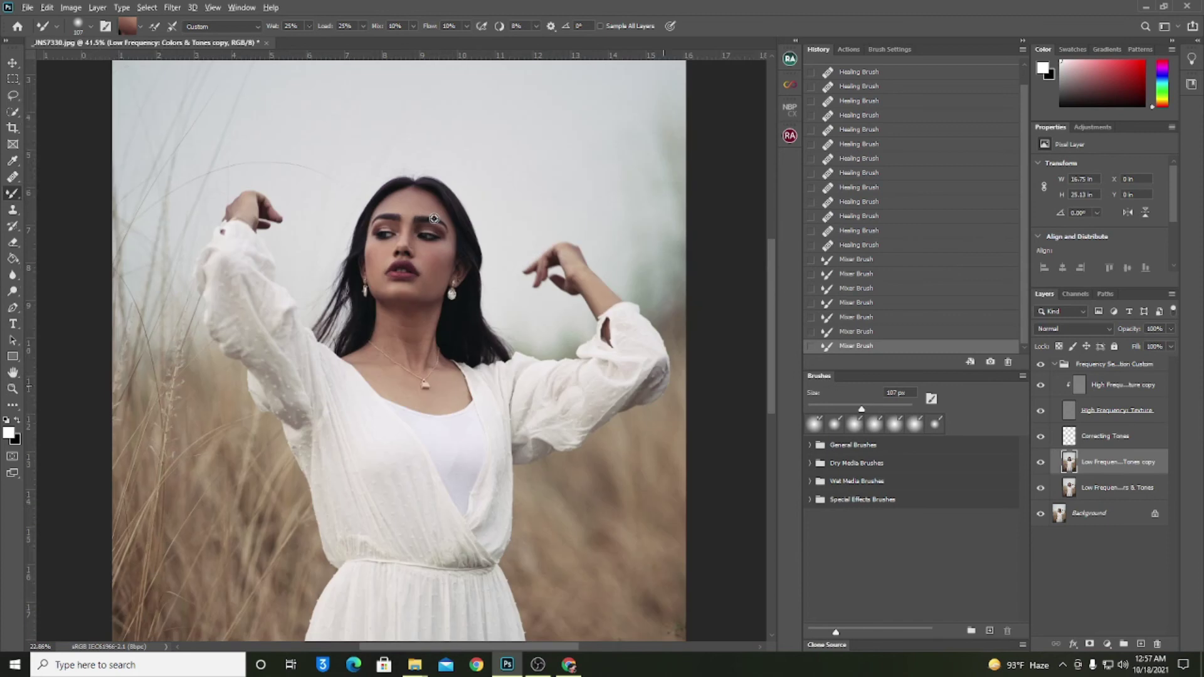
pyautogui.scroll(-4, 434, 219)
pyautogui.scroll(1, 434, 219)
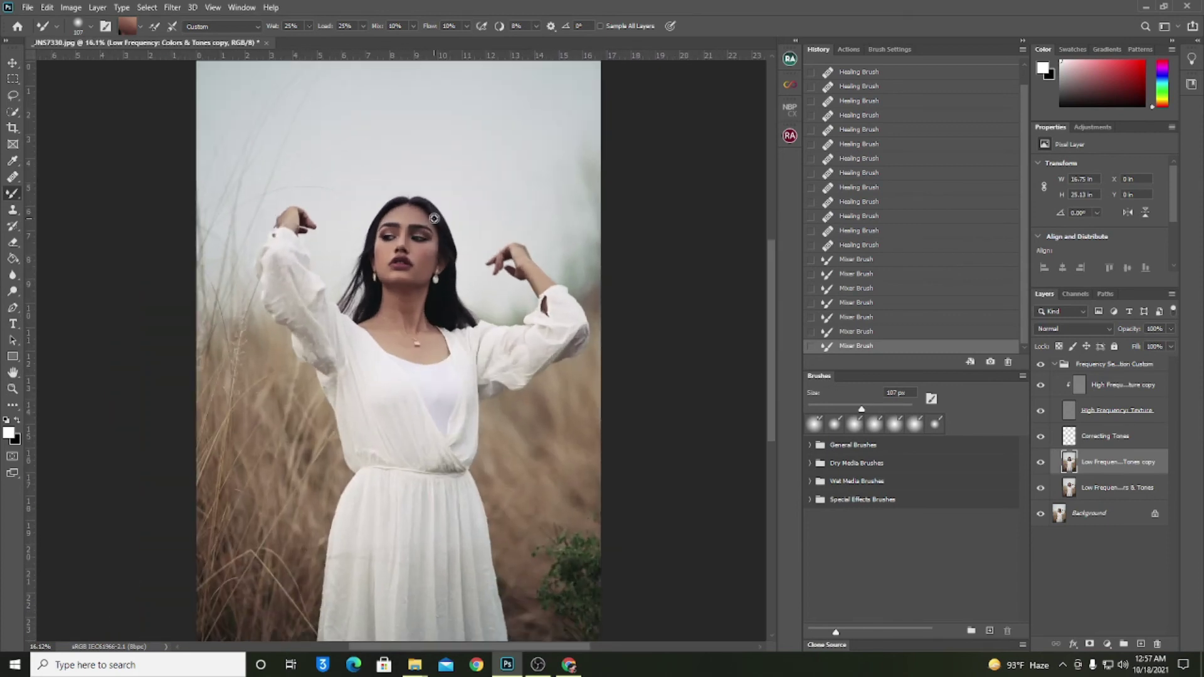
pyautogui.click(1096, 131)
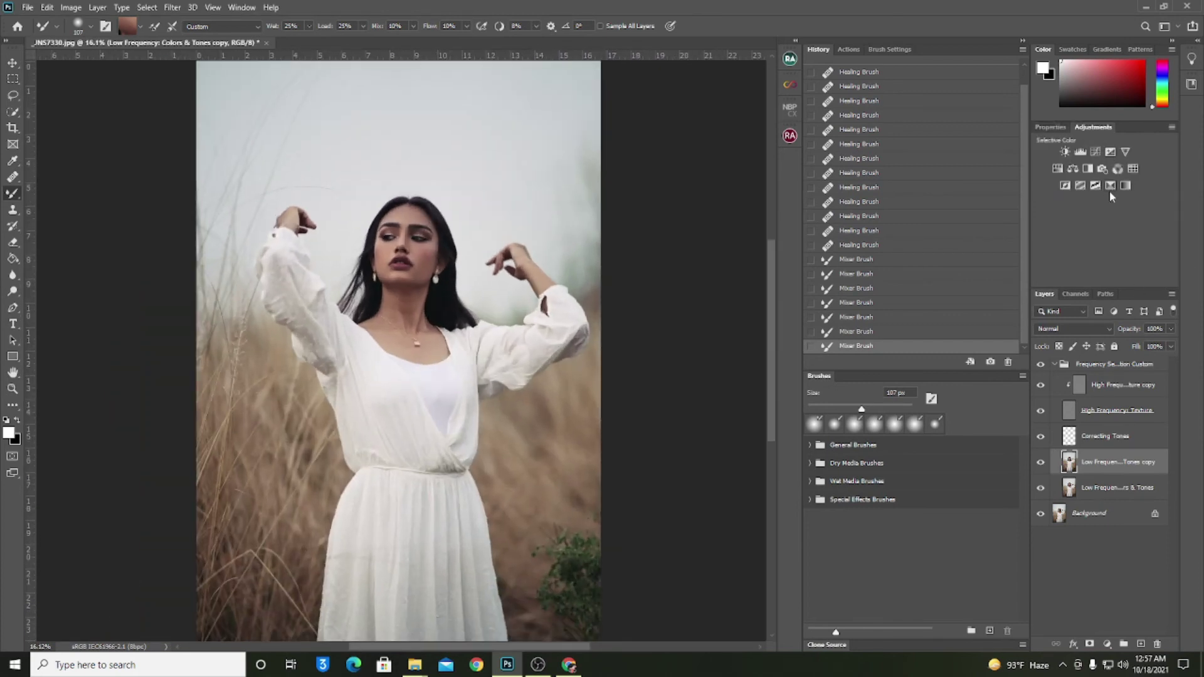
# Step: Activate the Correcting Tones layer and load the Brush tool with a skin tone sampled from the lower forehead
pyautogui.click(1089, 439)
pyautogui.scroll(10, 284, 166)
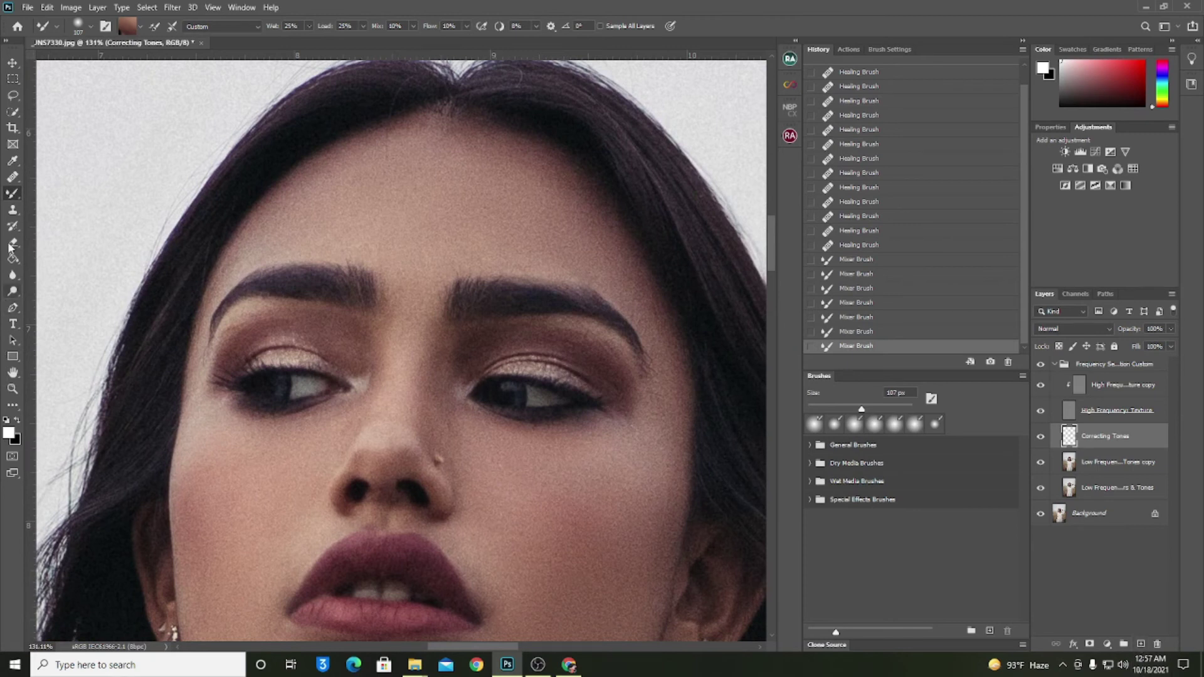
pyautogui.rightClick(15, 196)
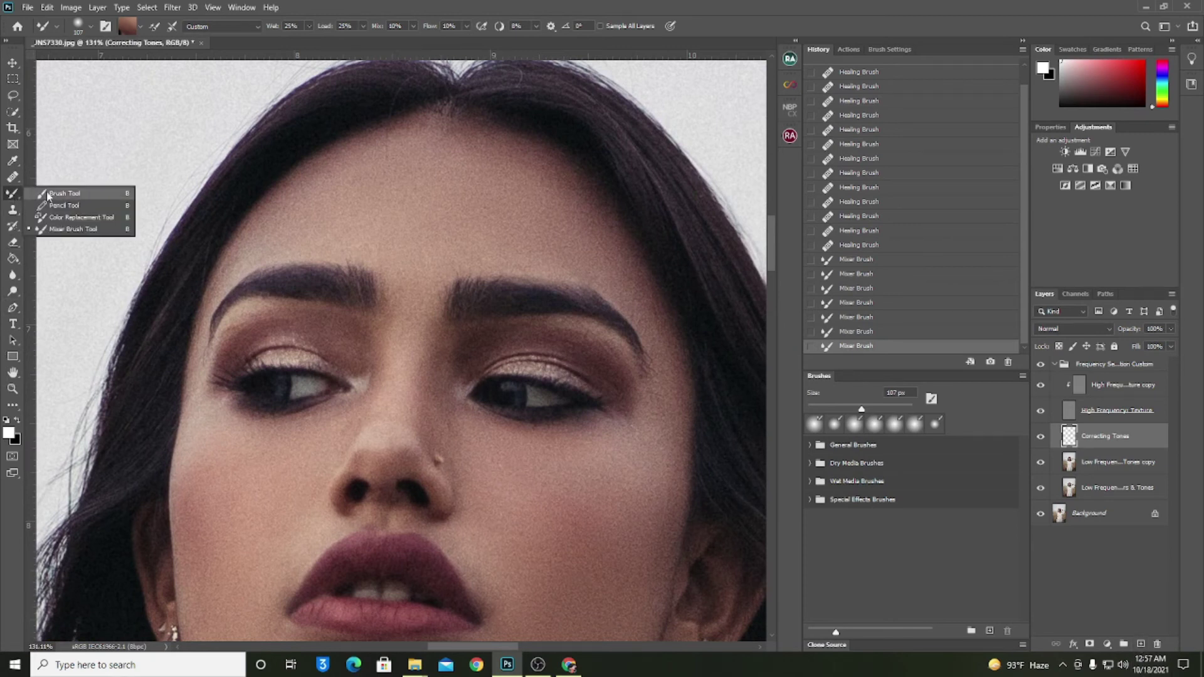
pyautogui.click(48, 194)
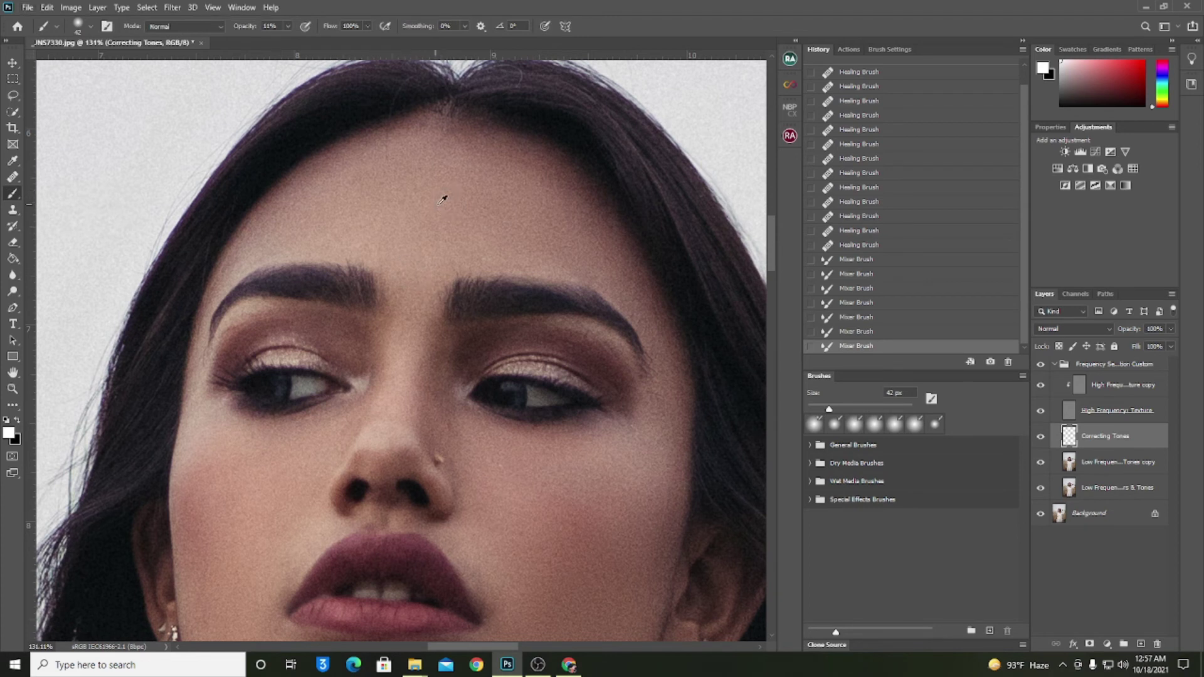
pyautogui.keyDown('alt'); pyautogui.click(416, 245); pyautogui.keyUp('alt')
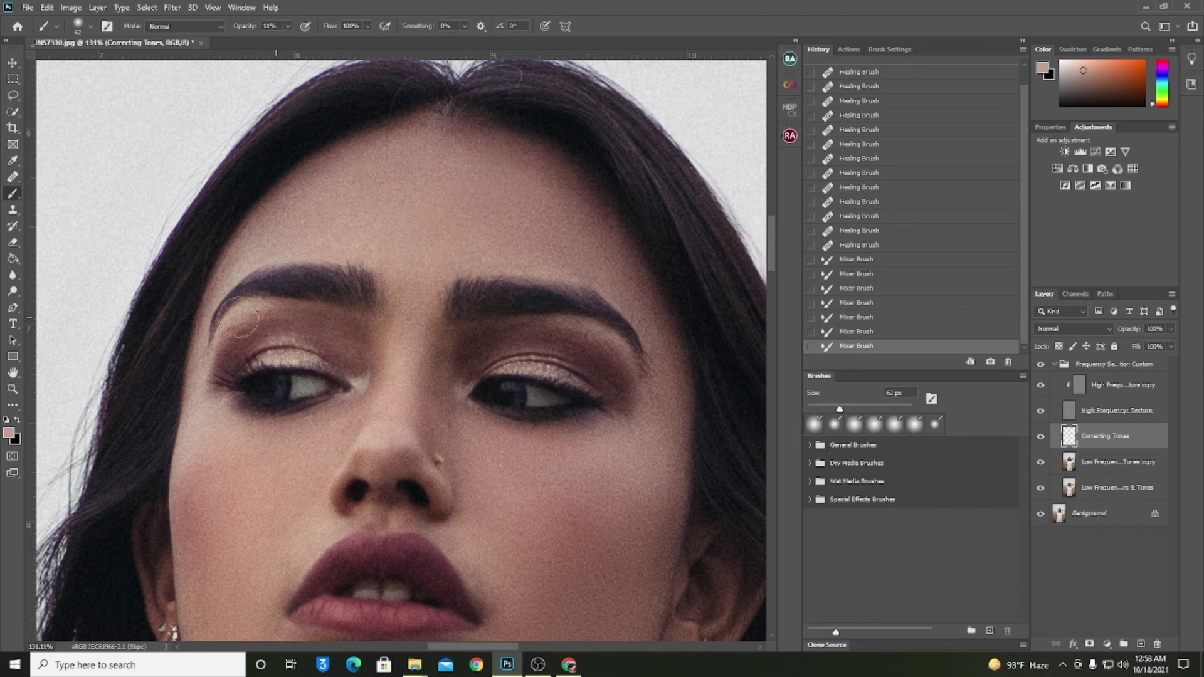
# Step: Enlarge the brush to 79 px at 8% opacity, try the sampled tone on the forehead, and undo the last stroke
pyautogui.press(']')
pyautogui.press(']')
pyautogui.moveTo(241, 29); pyautogui.dragTo(236, 29)
pyautogui.moveTo(485, 192)
pyautogui.mouseDown()
pyautogui.moveTo(526, 233)
pyautogui.moveTo(544, 199)
pyautogui.moveTo(553, 212)
pyautogui.mouseUp()
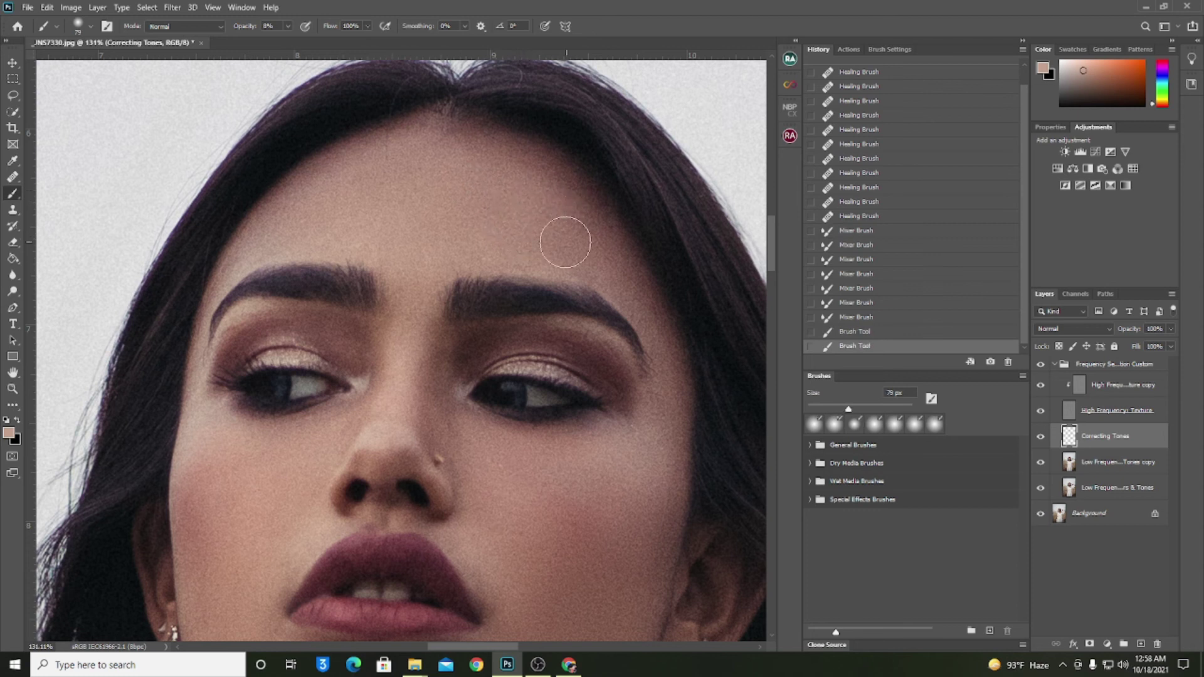
pyautogui.hotkey('ctrl', 'z')
# Step: Lower the brush opacity to 4% and even out the forehead with the sampled skin tone
pyautogui.moveTo(238, 29); pyautogui.dragTo(233, 28)
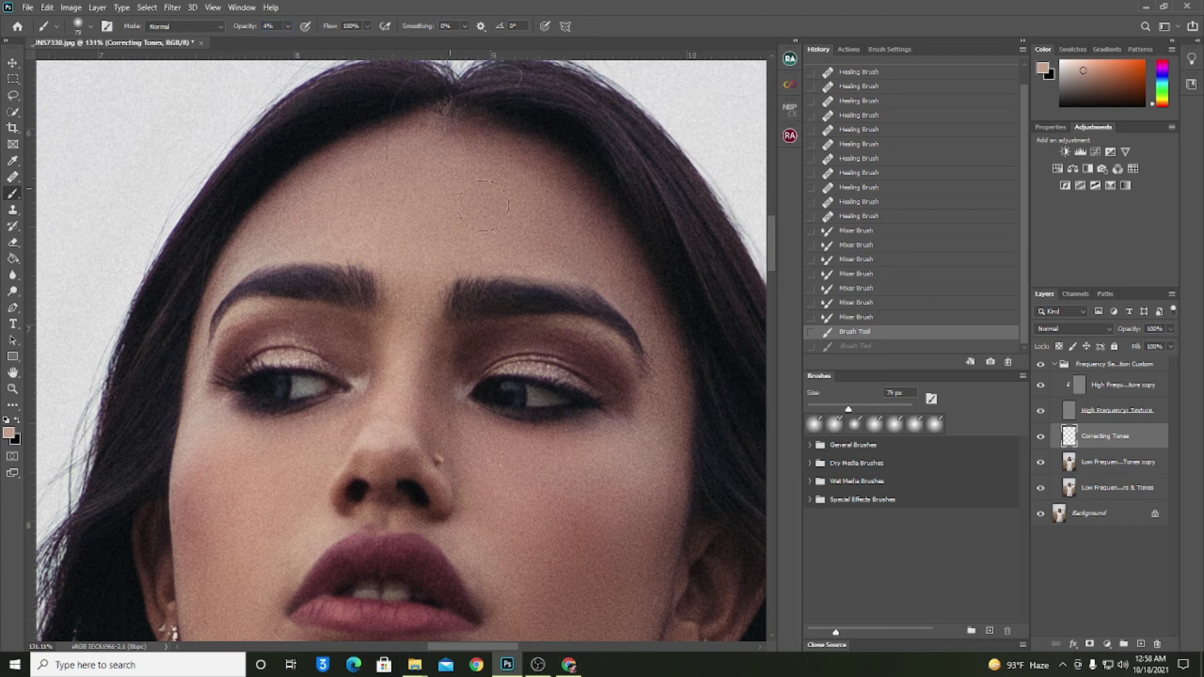
pyautogui.click(479, 169)
pyautogui.moveTo(543, 230); pyautogui.dragTo(483, 216)
pyautogui.moveTo(469, 142); pyautogui.dragTo(480, 139)
pyautogui.scroll(-1, 528, 279)
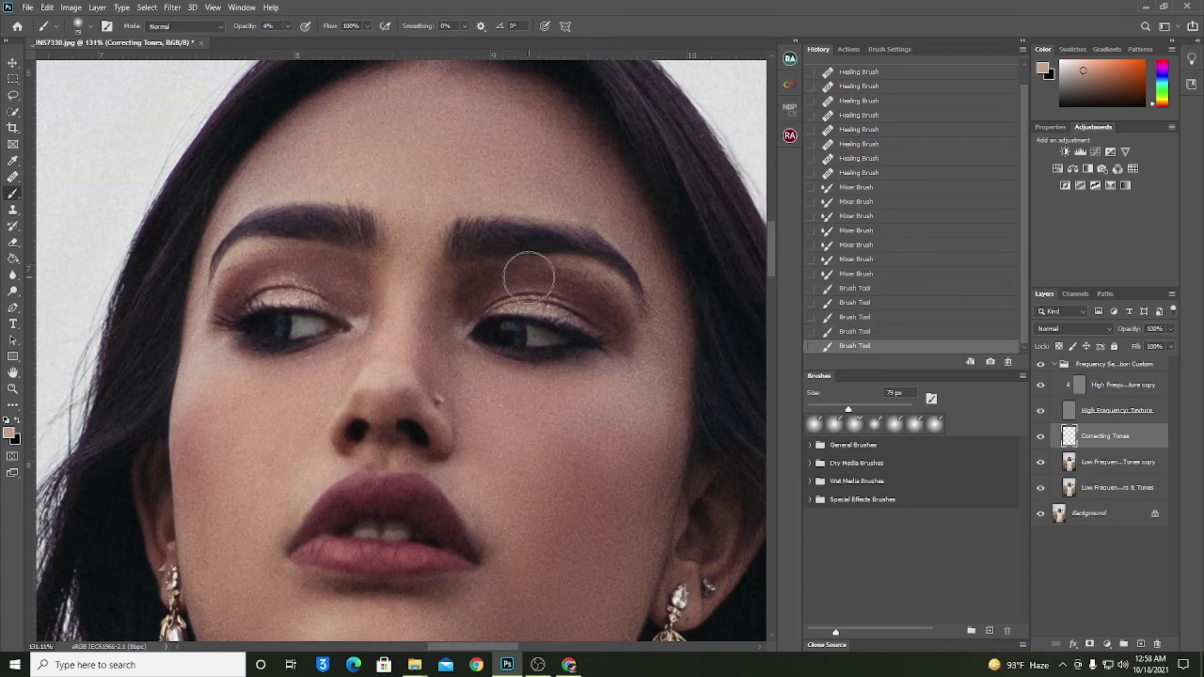
# Step: Blend sampled cheek tones into the area beside the nose and below the image-right eye
pyautogui.keyDown('alt'); pyautogui.click(556, 438); pyautogui.keyUp('alt')
pyautogui.click(505, 417)
pyautogui.click(499, 415)
pyautogui.keyDown('alt'); pyautogui.click(592, 399); pyautogui.keyUp('alt')
pyautogui.click(541, 402)
pyautogui.click(533, 404)
# Step: Even out the image-left cheek beneath the eye with tones sampled nearby
pyautogui.keyDown('alt'); pyautogui.click(282, 431); pyautogui.keyUp('alt')
pyautogui.click(266, 445)
pyautogui.click(263, 442)
pyautogui.keyDown('alt'); pyautogui.click(263, 439); pyautogui.keyUp('alt')
pyautogui.click(254, 431)
pyautogui.click(250, 433)
# Step: Sample a darker skin tone near the image-right ear and paint it along the lower cheek and jaw
pyautogui.keyDown('alt'); pyautogui.click(651, 493); pyautogui.keyUp('alt')
pyautogui.moveTo(581, 553); pyautogui.dragTo(580, 568)
pyautogui.moveTo(582, 577)
pyautogui.mouseDown()
pyautogui.moveTo(589, 621)
pyautogui.moveTo(611, 603)
pyautogui.mouseUp()
pyautogui.moveTo(611, 598); pyautogui.dragTo(610, 492)
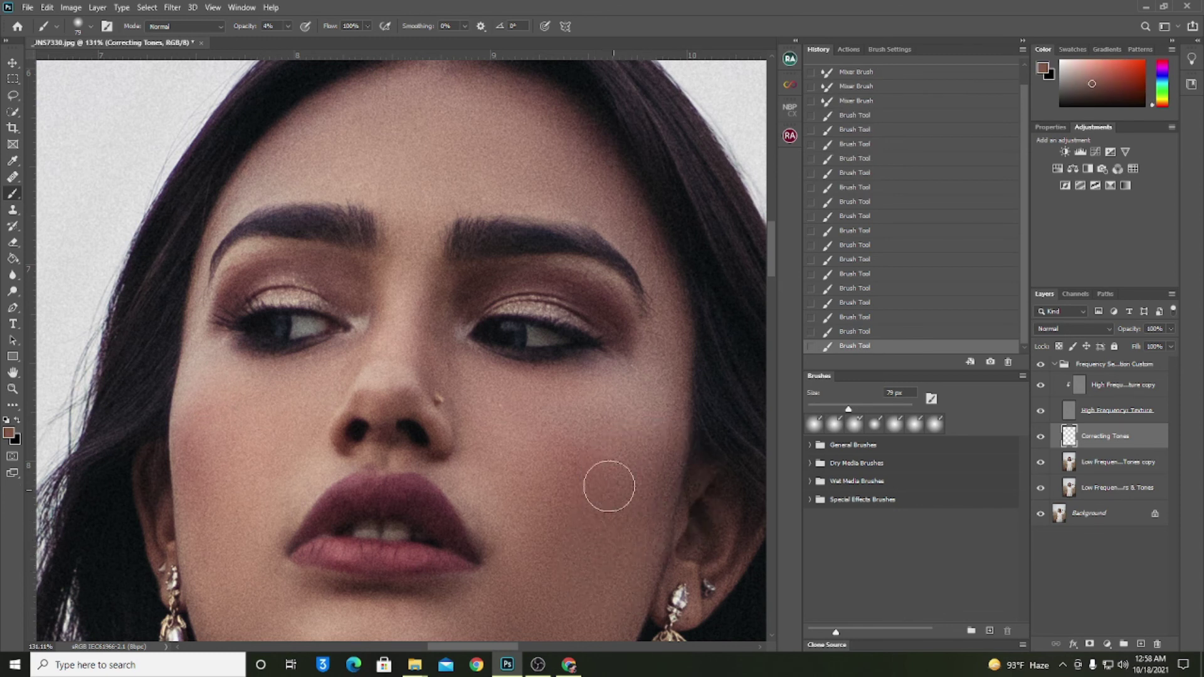
# Step: Deepen the outer image-right cheek and touch up the image-left lower cheek with freshly sampled tones
pyautogui.scroll(-2, 600, 483)
pyautogui.keyDown('alt'); pyautogui.click(591, 461); pyautogui.keyUp('alt')
pyautogui.moveTo(613, 395)
pyautogui.mouseDown()
pyautogui.moveTo(597, 415)
pyautogui.moveTo(657, 378)
pyautogui.mouseUp()
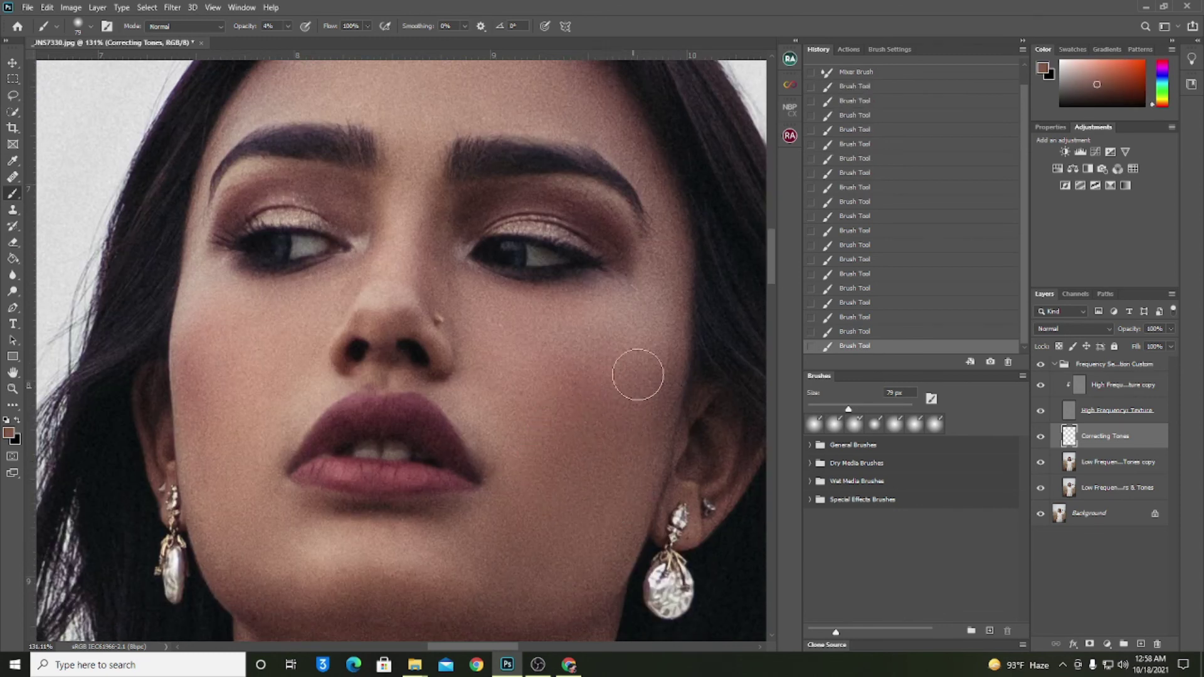
pyautogui.keyDown('alt'); pyautogui.click(201, 409); pyautogui.keyUp('alt')
pyautogui.click(209, 425)
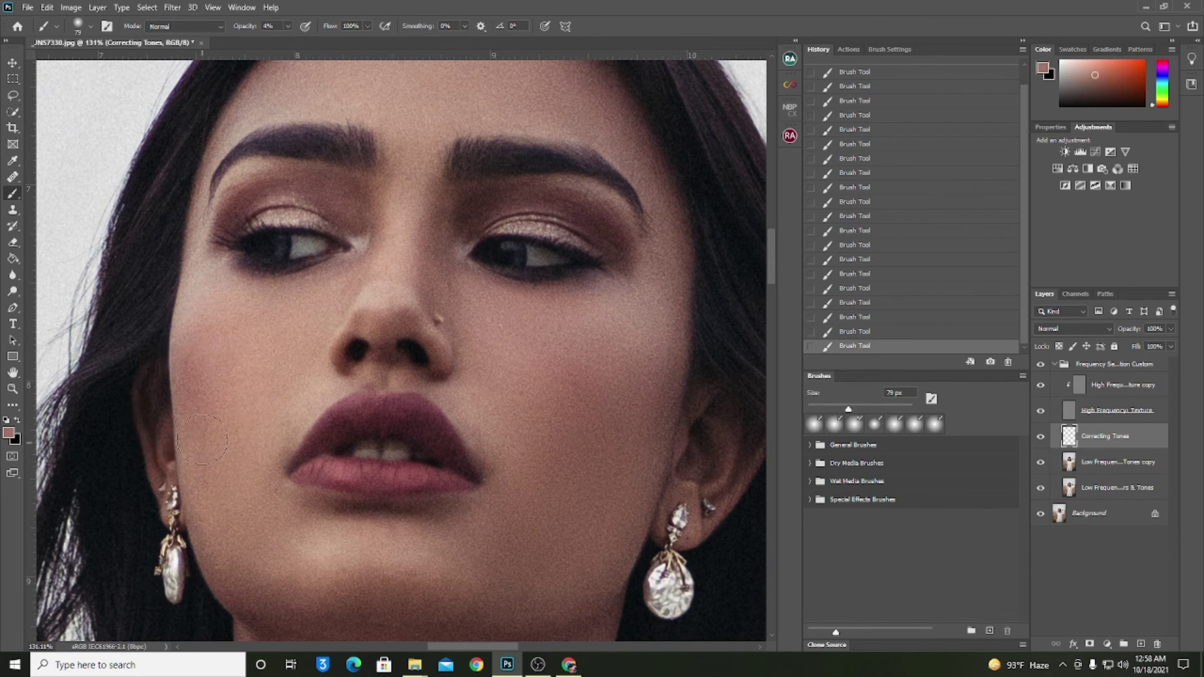
# Step: Reduce the brush to 25 px and even out the lips and nose with locally sampled colors
pyautogui.moveTo(353, 468)
pyautogui.mouseDown()
pyautogui.moveTo(318, 471)
pyautogui.moveTo(328, 473)
pyautogui.mouseUp()
pyautogui.keyDown('alt'); pyautogui.click(325, 466); pyautogui.keyUp('alt')
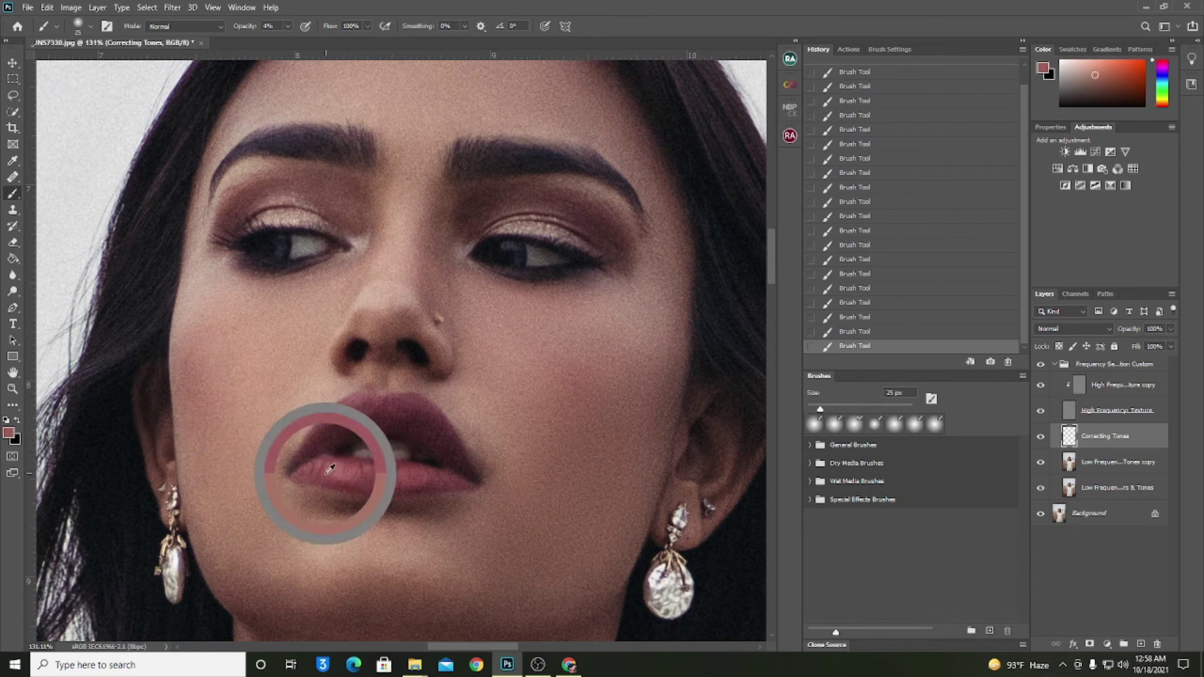
pyautogui.moveTo(440, 487); pyautogui.dragTo(338, 476)
pyautogui.keyDown('alt'); pyautogui.click(397, 481); pyautogui.keyUp('alt')
pyautogui.keyDown('alt'); pyautogui.click(437, 446); pyautogui.keyUp('alt')
pyautogui.keyDown('alt'); pyautogui.click(406, 326); pyautogui.keyUp('alt')
pyautogui.keyDown('alt'); pyautogui.click(397, 328); pyautogui.keyUp('alt')
pyautogui.scroll(-10, 415, 245)
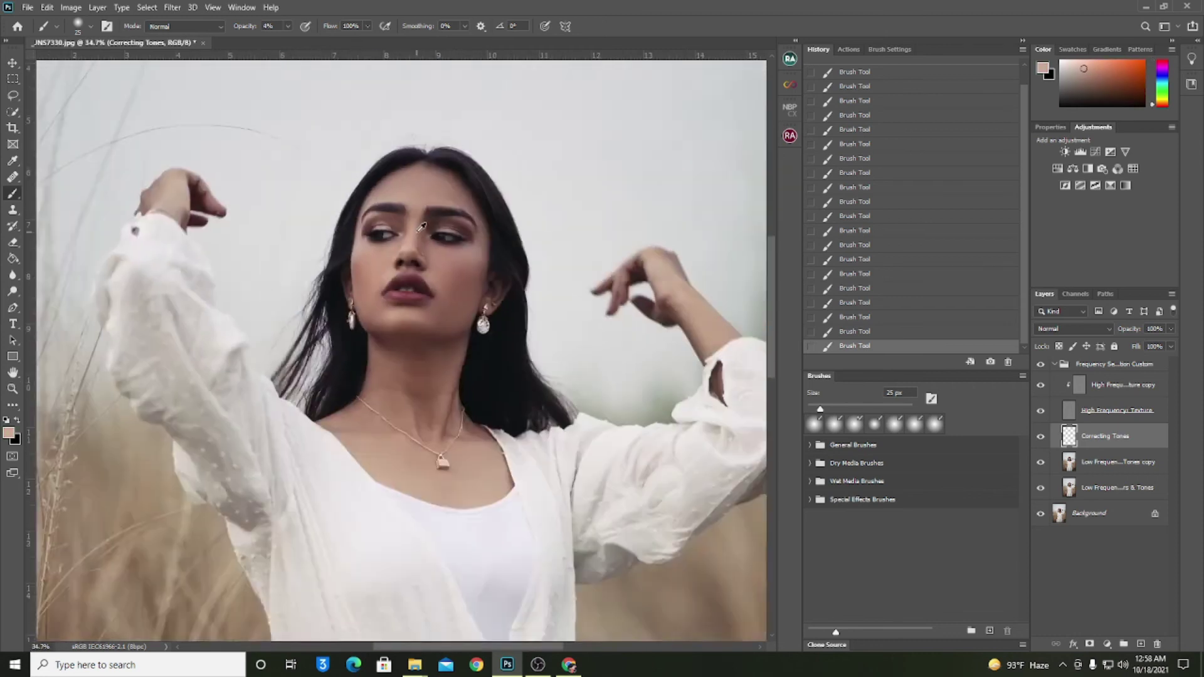
# Step: Enlarge the brush to 143 px and even out the remaining skin down to the neck with sampled tones
pyautogui.scroll(8, 434, 478)
pyautogui.moveTo(480, 460); pyautogui.dragTo(503, 459)
pyautogui.moveTo(502, 402); pyautogui.dragTo(518, 402)
pyautogui.keyDown('alt'); pyautogui.click(474, 502); pyautogui.keyUp('alt')
pyautogui.keyDown('alt'); pyautogui.click(401, 328); pyautogui.keyUp('alt')
pyautogui.keyDown('alt'); pyautogui.click(463, 242); pyautogui.keyUp('alt')
pyautogui.scroll(-4, 401, 301)
pyautogui.keyDown('alt'); pyautogui.click(363, 284); pyautogui.keyUp('alt')
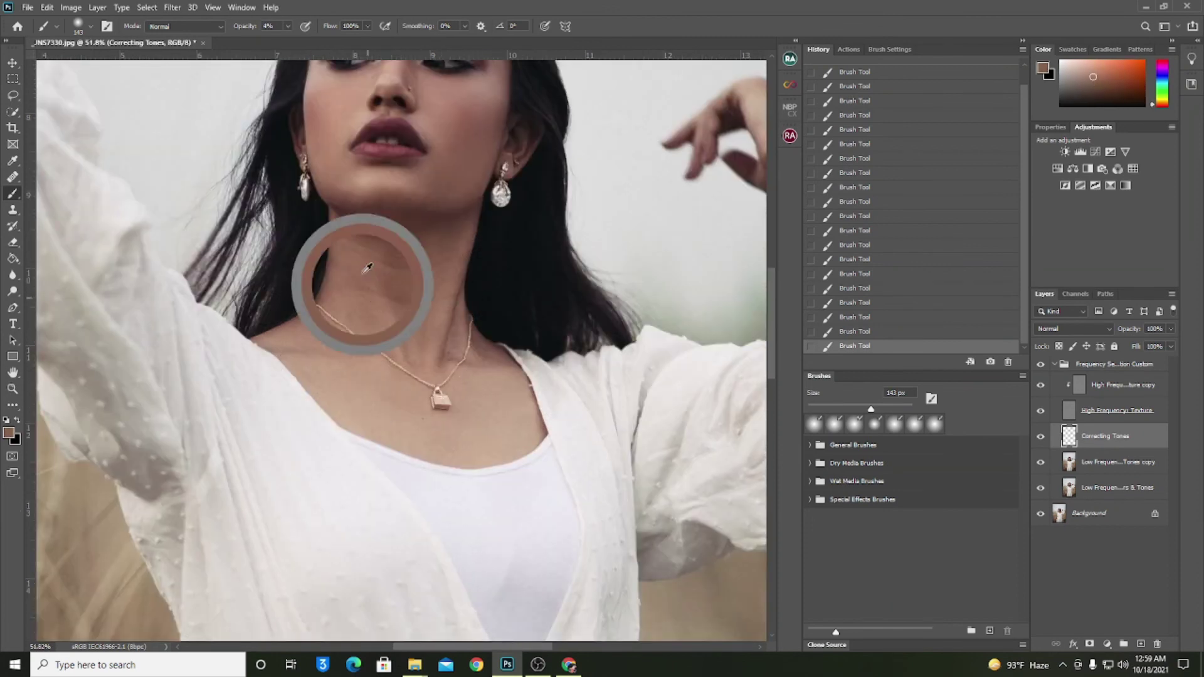
# Step: Compare the image with and without the Correcting Tones layer and set the layer's opacity to 20%
pyautogui.scroll(-6, 389, 313)
pyautogui.click(1041, 436)
pyautogui.click(1041, 437)
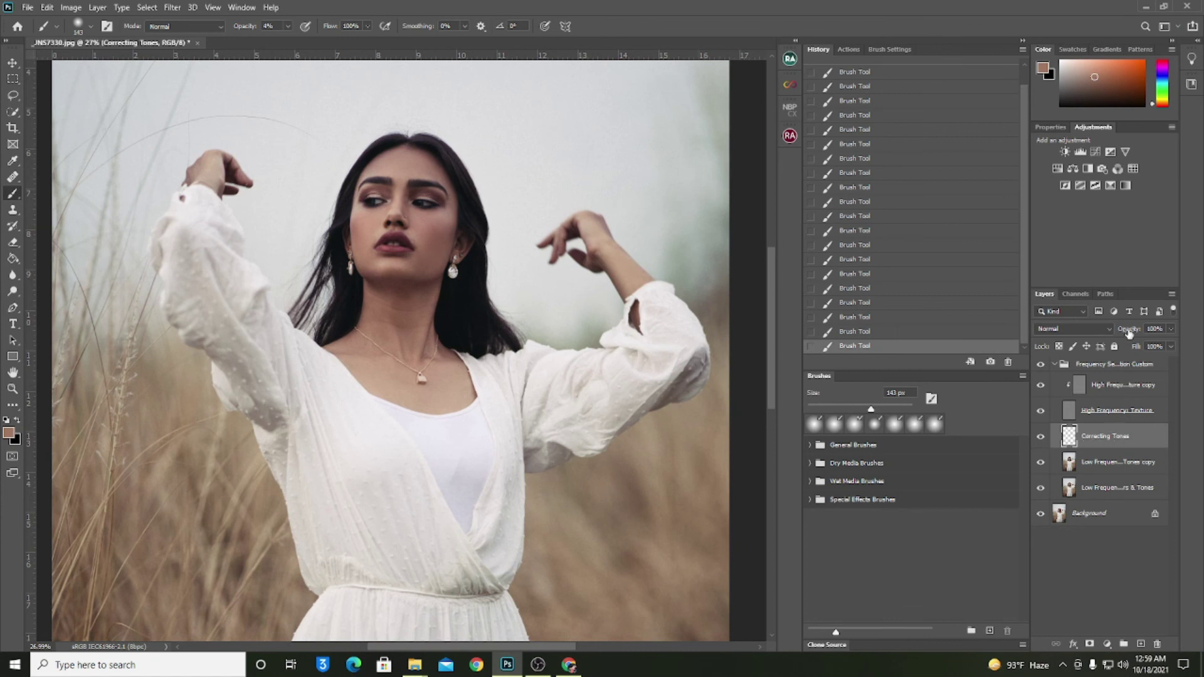
pyautogui.moveTo(1128, 331); pyautogui.dragTo(1120, 333)
pyautogui.moveTo(1105, 332); pyautogui.dragTo(1080, 333)
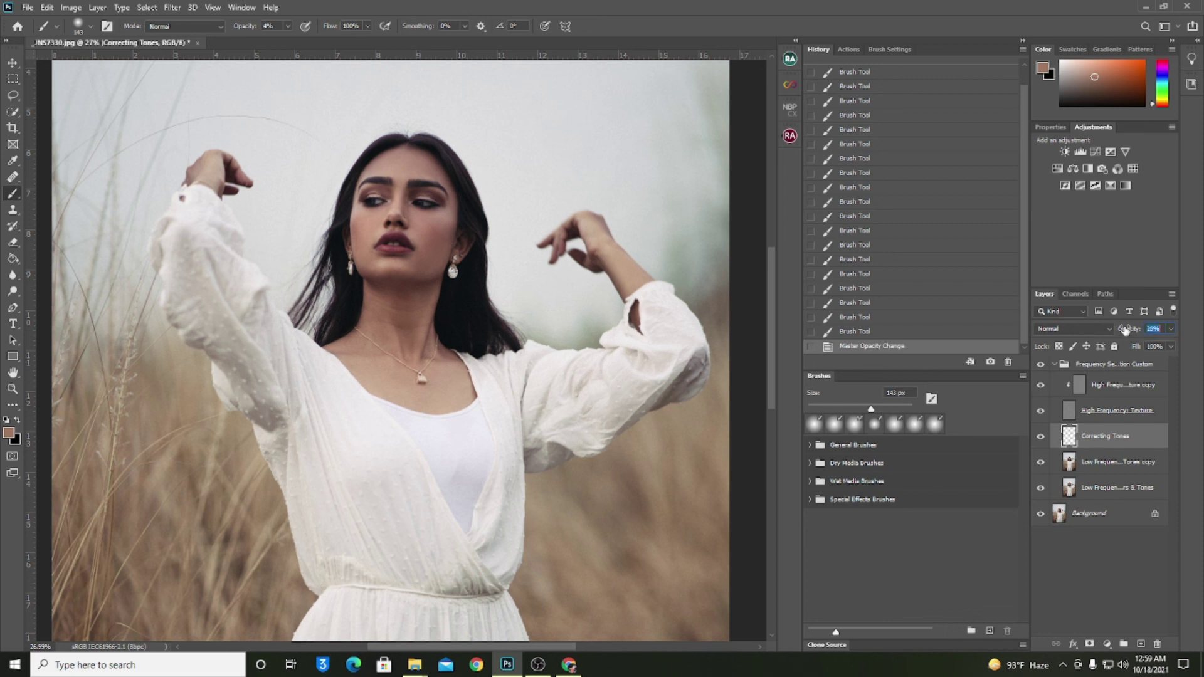
pyautogui.press('Return')
# Step: Collapse the Frequency Separation Custom group and compare the portrait before and after the retouch
pyautogui.click(1112, 415)
pyautogui.click(1053, 365)
pyautogui.click(1042, 365)
pyautogui.click(1042, 365)
pyautogui.click(1041, 364)
pyautogui.click(1041, 365)
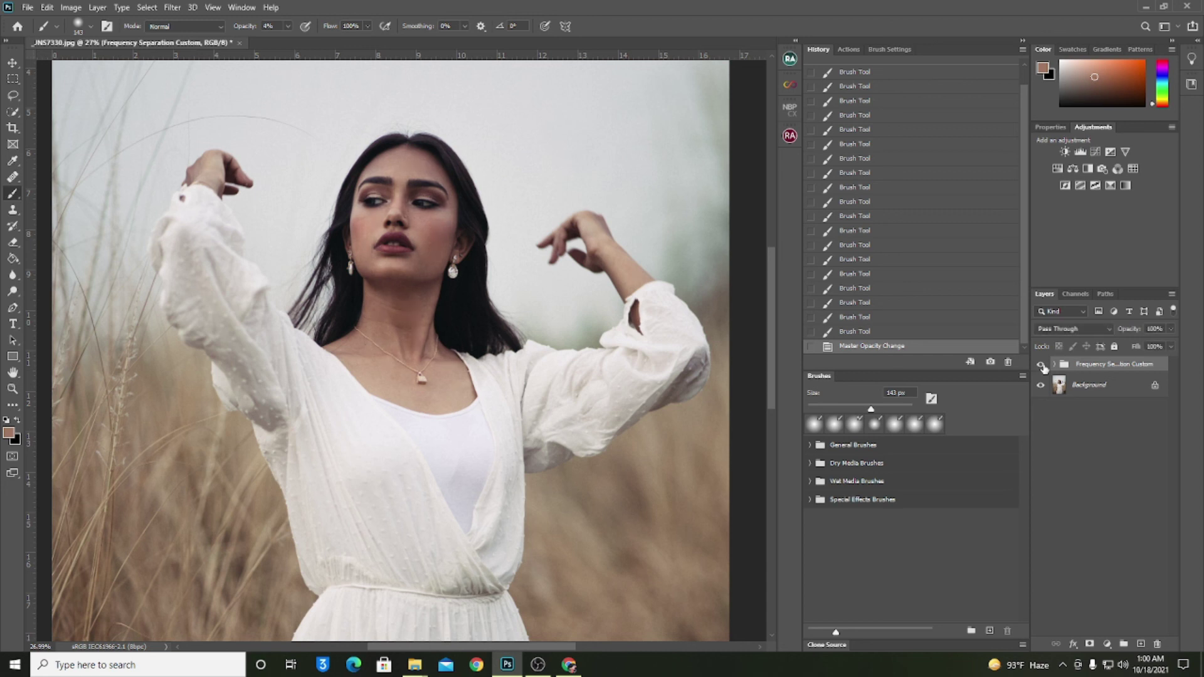
pyautogui.scroll(-3, 322, 389)
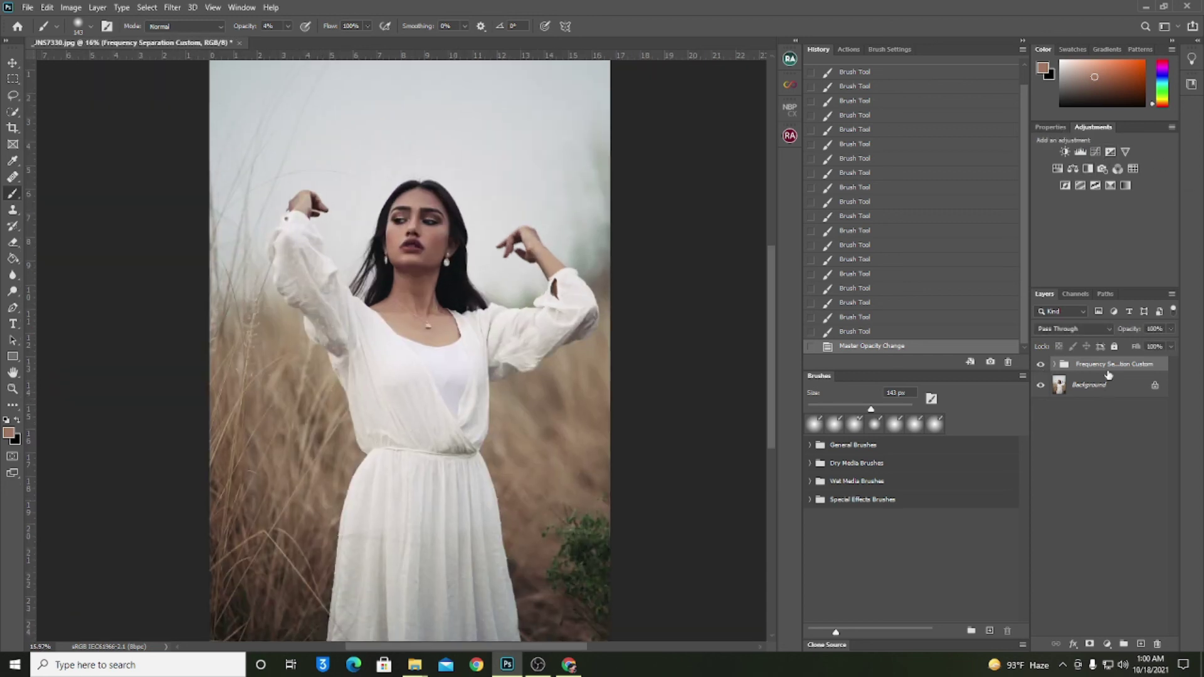
# Step: Undo the mistaken Threshold layer, add a Selective Color adjustment, and set the cyan of Yellows to -6%
pyautogui.click(1102, 188)
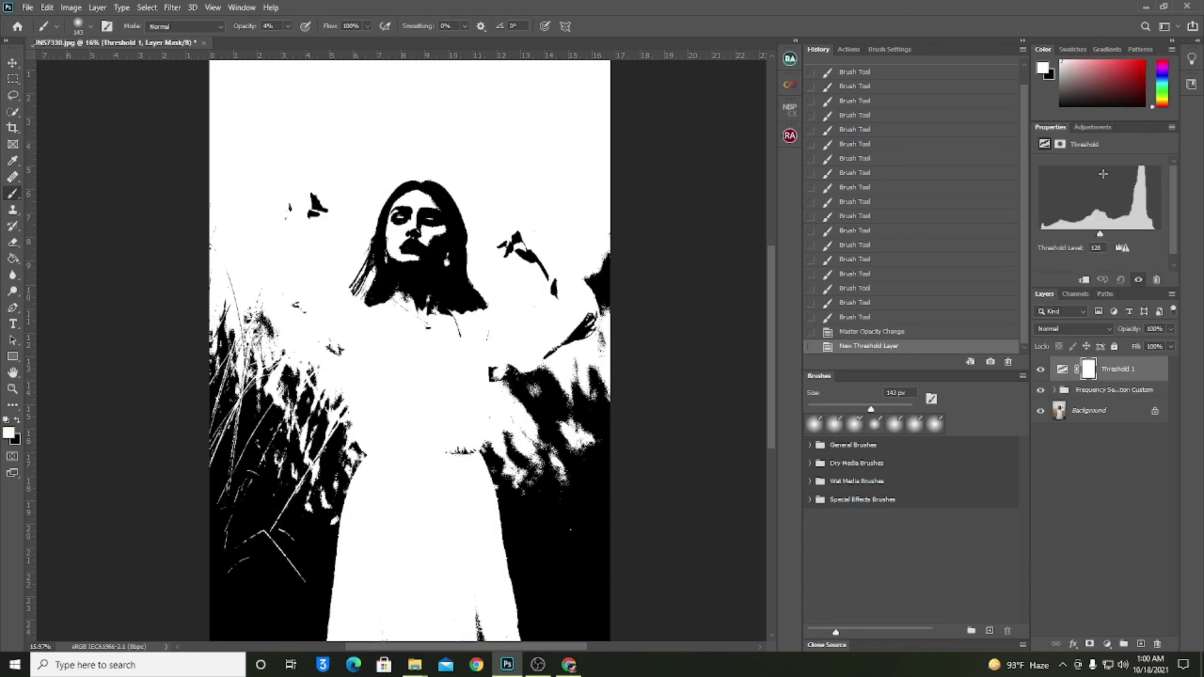
pyautogui.hotkey('ctrl', 'z')
pyautogui.click(1098, 128)
pyautogui.click(1113, 187)
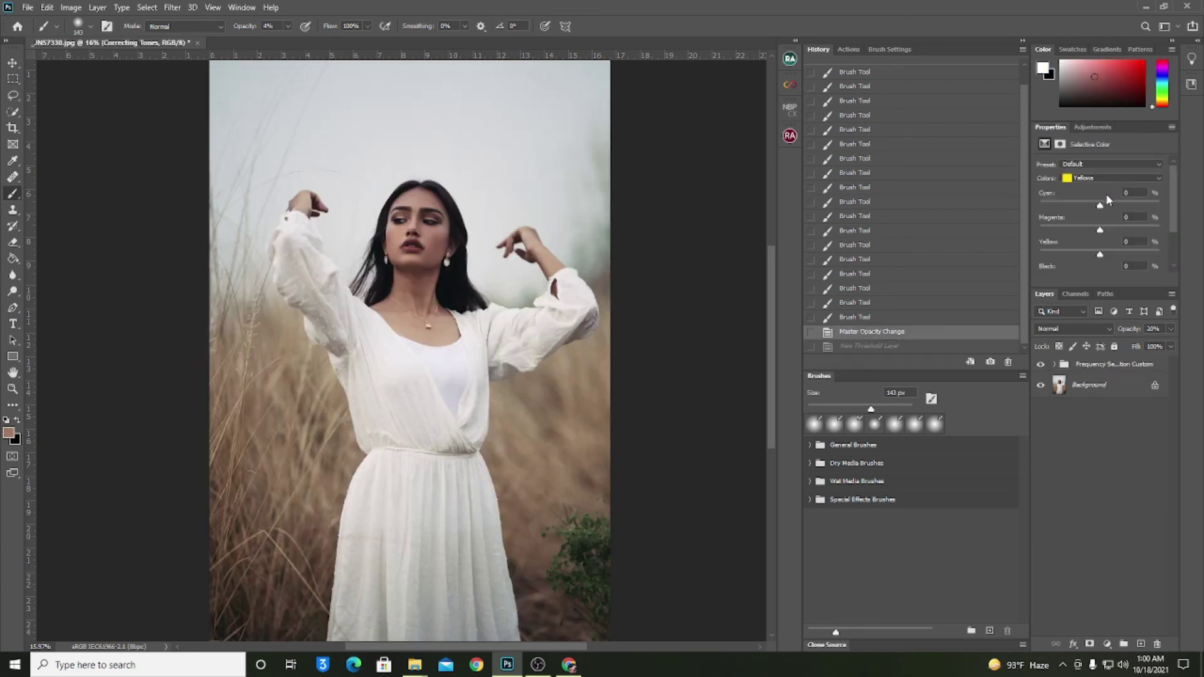
pyautogui.click(1094, 206)
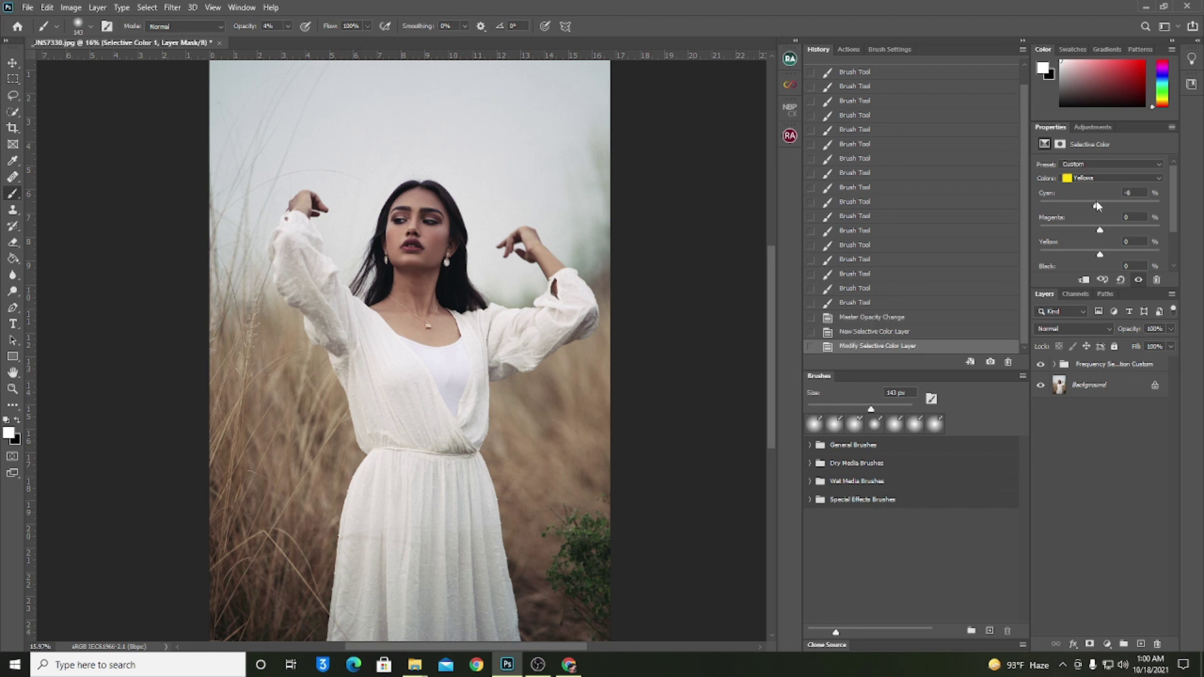
# Step: Fine-tune the cyan and magenta of further Selective Color ranges, with yellow and black both at +6%
pyautogui.click(1094, 179)
pyautogui.click(1092, 188)
pyautogui.moveTo(1092, 206); pyautogui.dragTo(1097, 205)
pyautogui.scroll(-2, 1102, 236)
pyautogui.scroll(2, 1104, 236)
pyautogui.click(1106, 178)
pyautogui.click(1098, 237)
pyautogui.click(1109, 205)
pyautogui.moveTo(1113, 205); pyautogui.dragTo(1109, 205)
pyautogui.moveTo(1100, 230); pyautogui.dragTo(1098, 230)
# Step: Add a Curves adjustment layer and slightly shift the midtone point of its RGB curve
pyautogui.click(1092, 128)
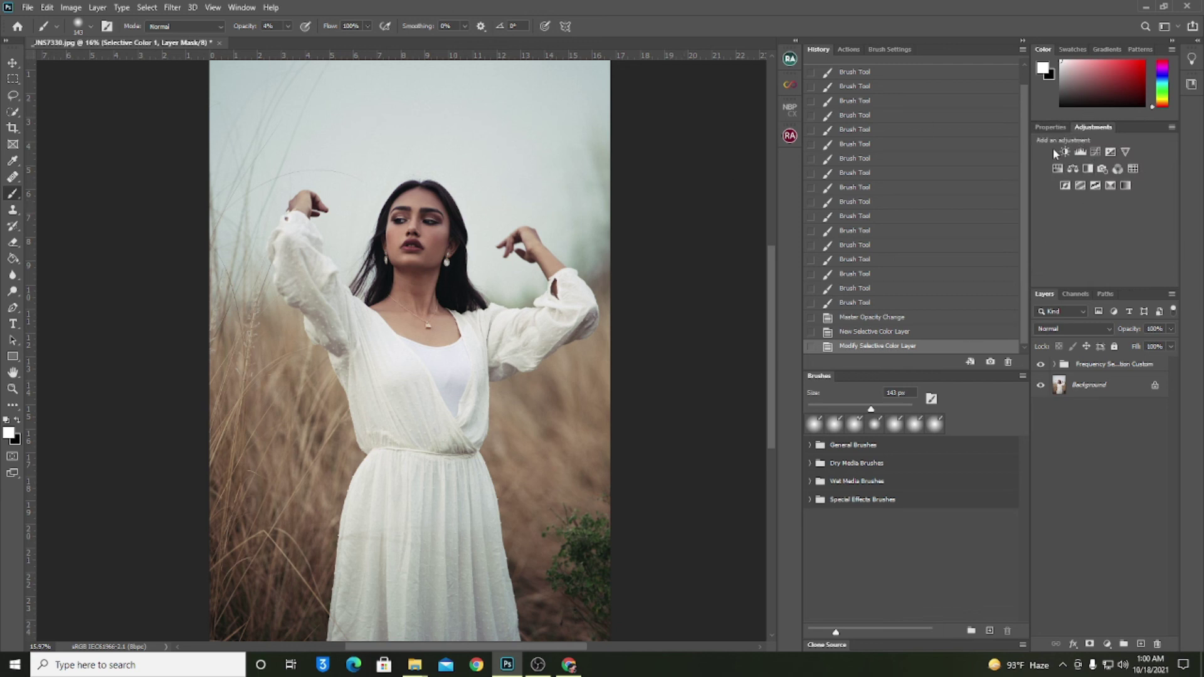
pyautogui.click(1093, 156)
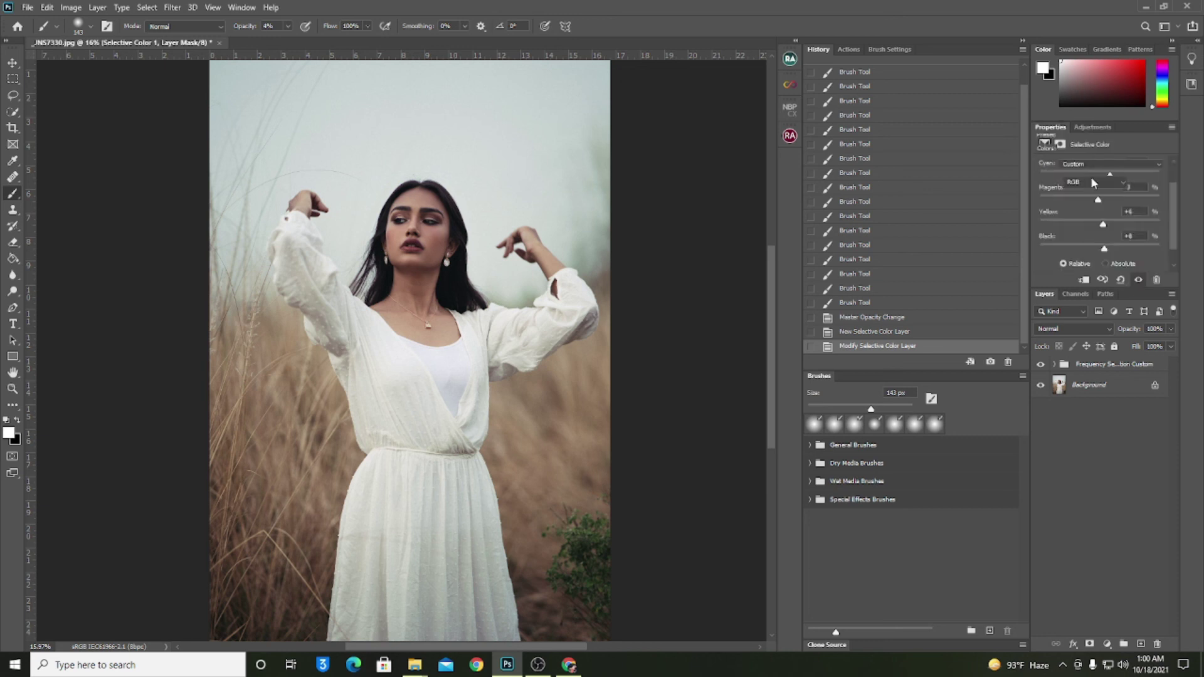
pyautogui.click(1105, 245)
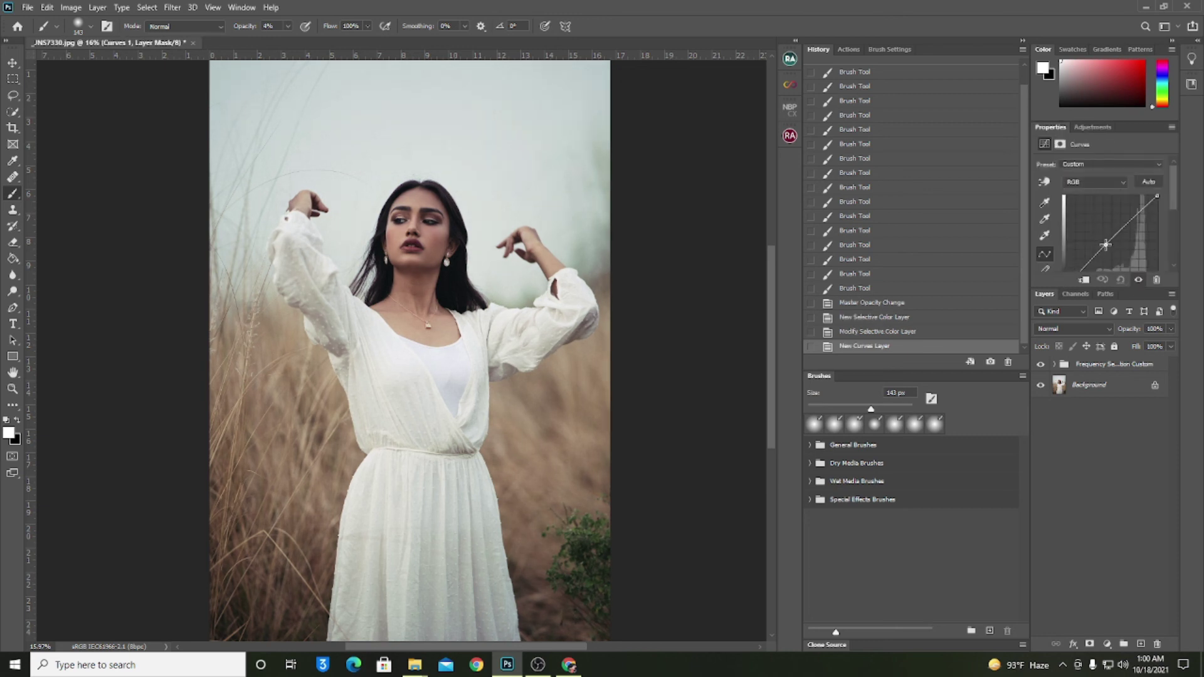
pyautogui.moveTo(1105, 244); pyautogui.dragTo(1107, 244)
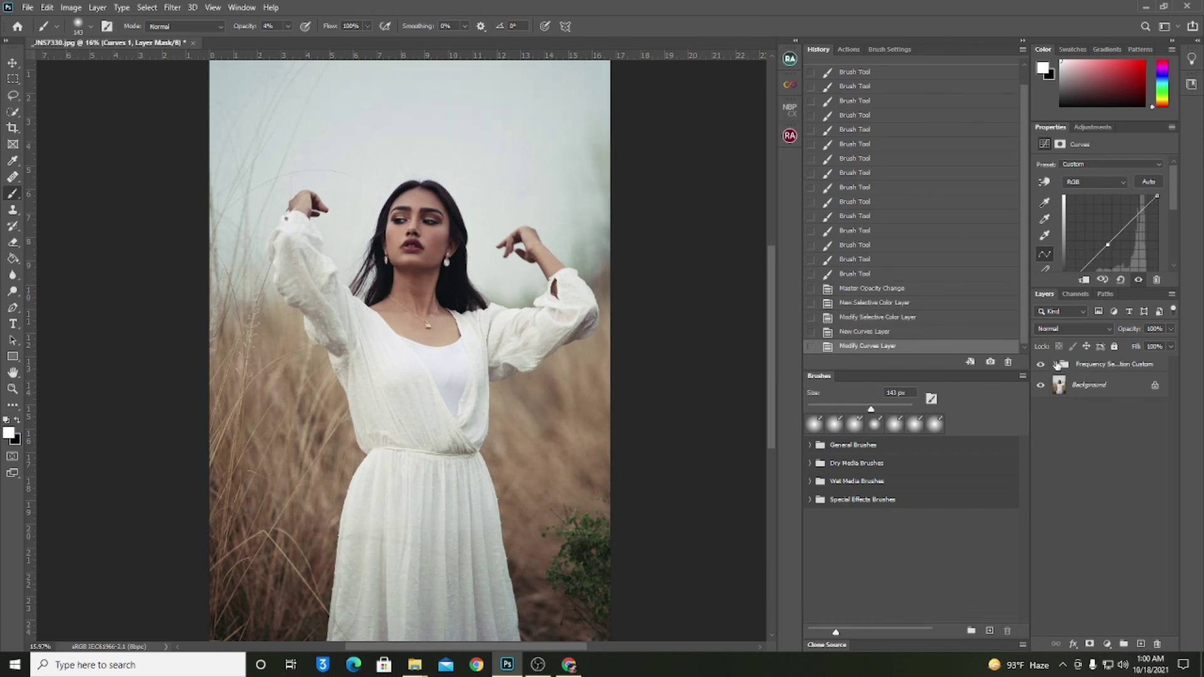
# Step: Move the Curves layer above the Frequency Separation Custom group and compare its effect on the image
pyautogui.click(1055, 364)
pyautogui.moveTo(1140, 440); pyautogui.dragTo(1111, 355)
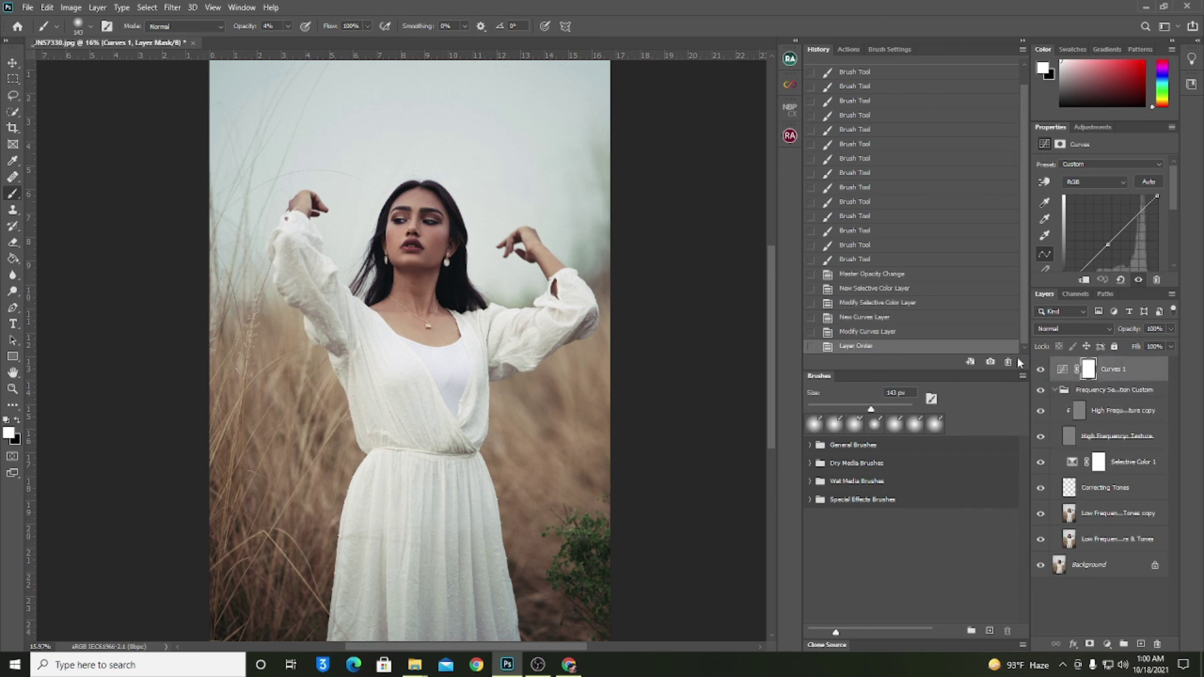
pyautogui.click(1041, 373)
pyautogui.click(1041, 373)
# Step: Add a second Curves adjustment that brightens the midtones and invert its layer mask to black
pyautogui.scroll(6, 335, 222)
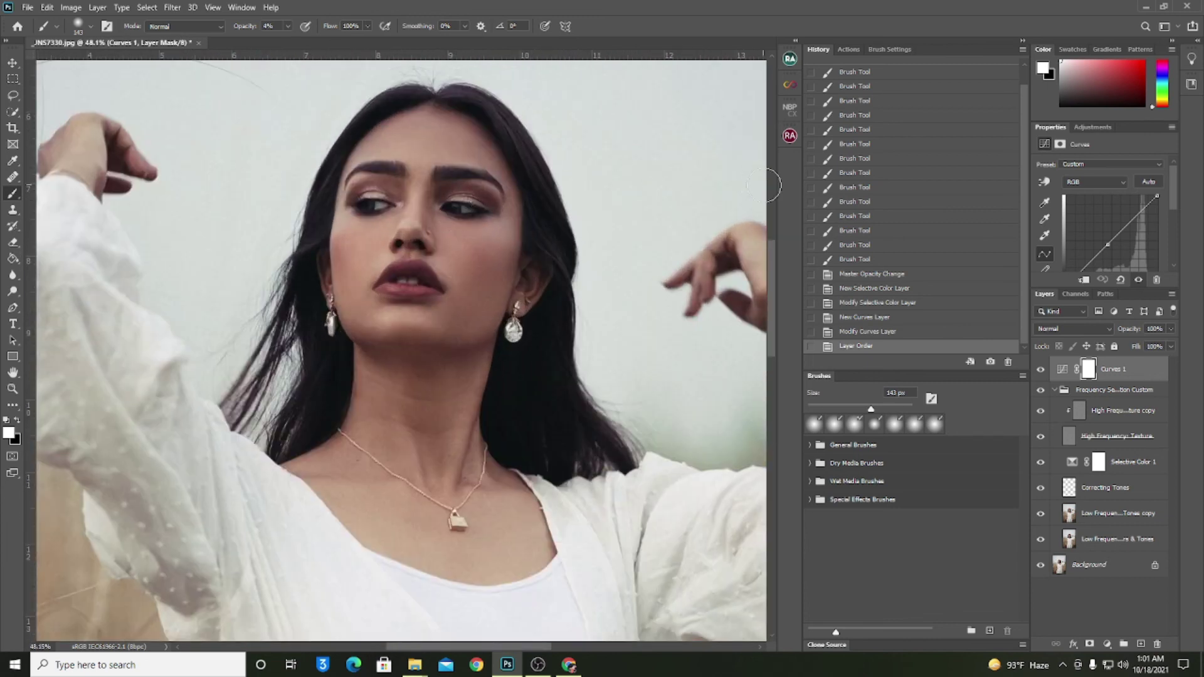
pyautogui.click(1104, 130)
pyautogui.click(1090, 152)
pyautogui.moveTo(1107, 247); pyautogui.dragTo(1104, 241)
pyautogui.hotkey('ctrl', 'i')
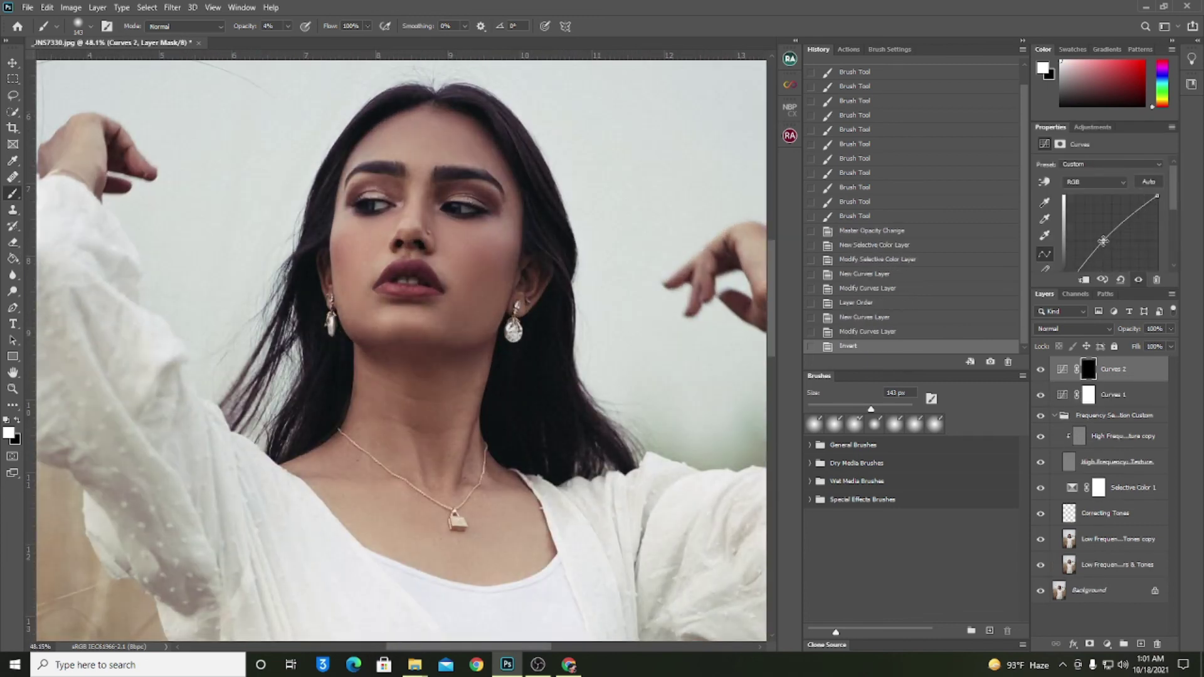
# Step: Reduce the brush to 53 px and paint white at 4% opacity over both eyes on the Curves mask
pyautogui.scroll(6, 393, 149)
pyautogui.press('[')
pyautogui.press('[')
pyautogui.press('[')
pyautogui.press('[')
pyautogui.press('[')
pyautogui.press('[')
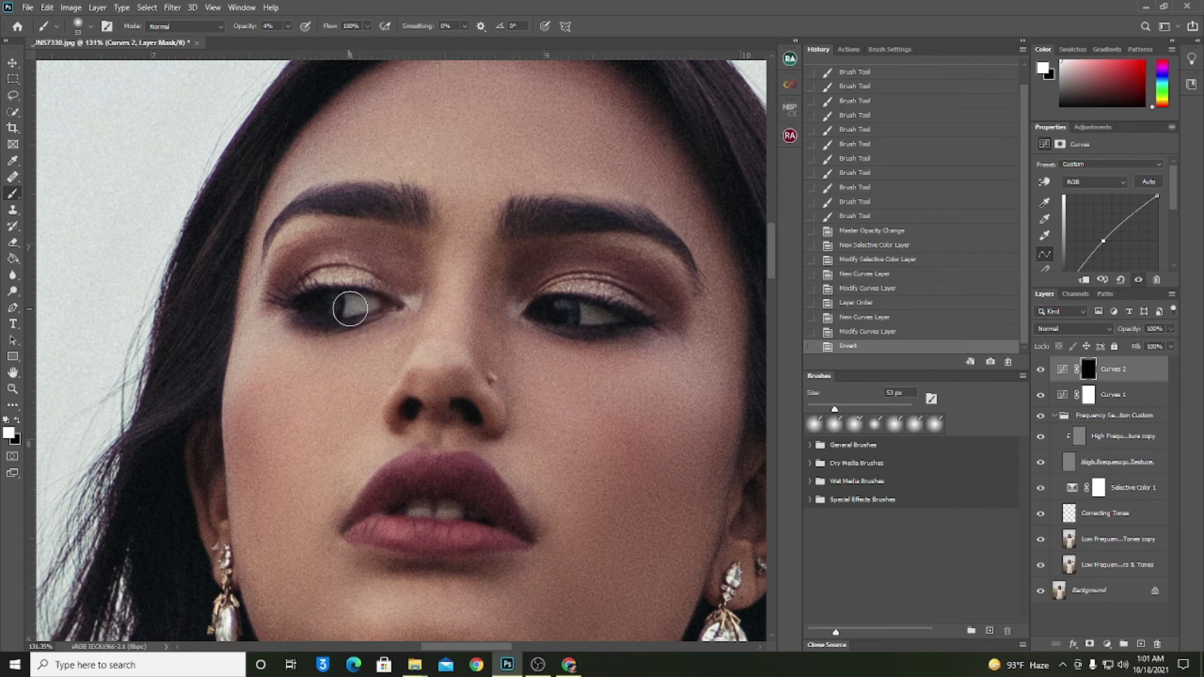
pyautogui.moveTo(363, 305); pyautogui.dragTo(359, 306)
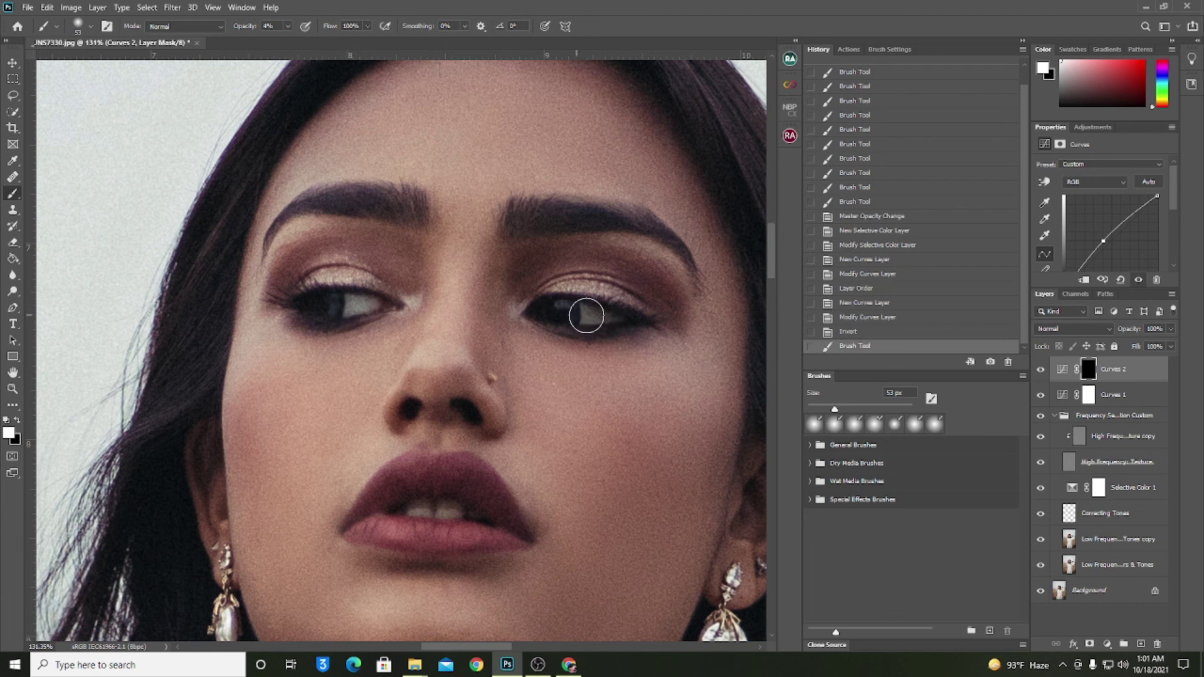
pyautogui.moveTo(576, 315); pyautogui.dragTo(614, 315)
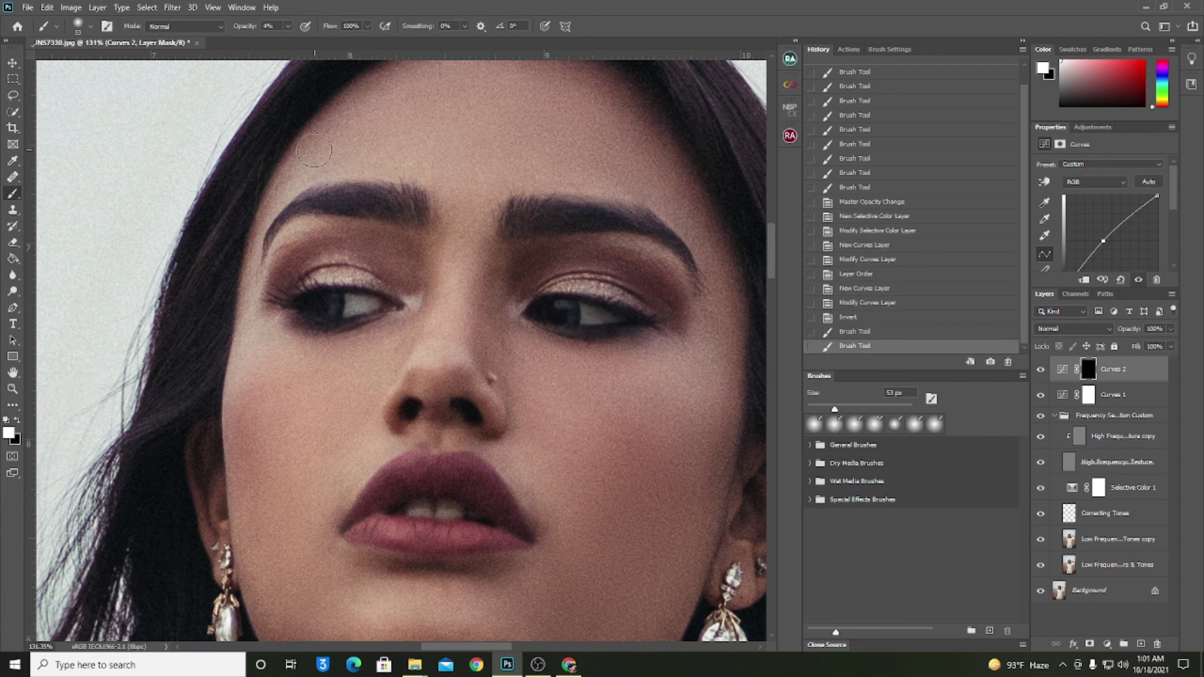
# Step: Raise the brush opacity to 100% and paint white over the whites of both eyes on the mask
pyautogui.moveTo(248, 27); pyautogui.dragTo(322, 32)
pyautogui.moveTo(340, 304); pyautogui.dragTo(313, 305)
pyautogui.moveTo(563, 319)
pyautogui.mouseDown()
pyautogui.moveTo(621, 315)
pyautogui.moveTo(580, 312)
pyautogui.mouseUp()
pyautogui.moveTo(350, 305); pyautogui.dragTo(373, 296)
# Step: Paint black on the Curves mask along the image-right eye's lids to confine the brightening to the eye
pyautogui.press('x')
pyautogui.moveTo(565, 296); pyautogui.dragTo(604, 303)
pyautogui.moveTo(627, 313)
pyautogui.mouseDown()
pyautogui.moveTo(580, 321)
pyautogui.moveTo(544, 301)
pyautogui.mouseUp()
pyautogui.scroll(-1, 370, 303)
# Step: Fit the whole image in view and compare the finished edit with the original Background layer
pyautogui.hotkey('ctrl', '0')
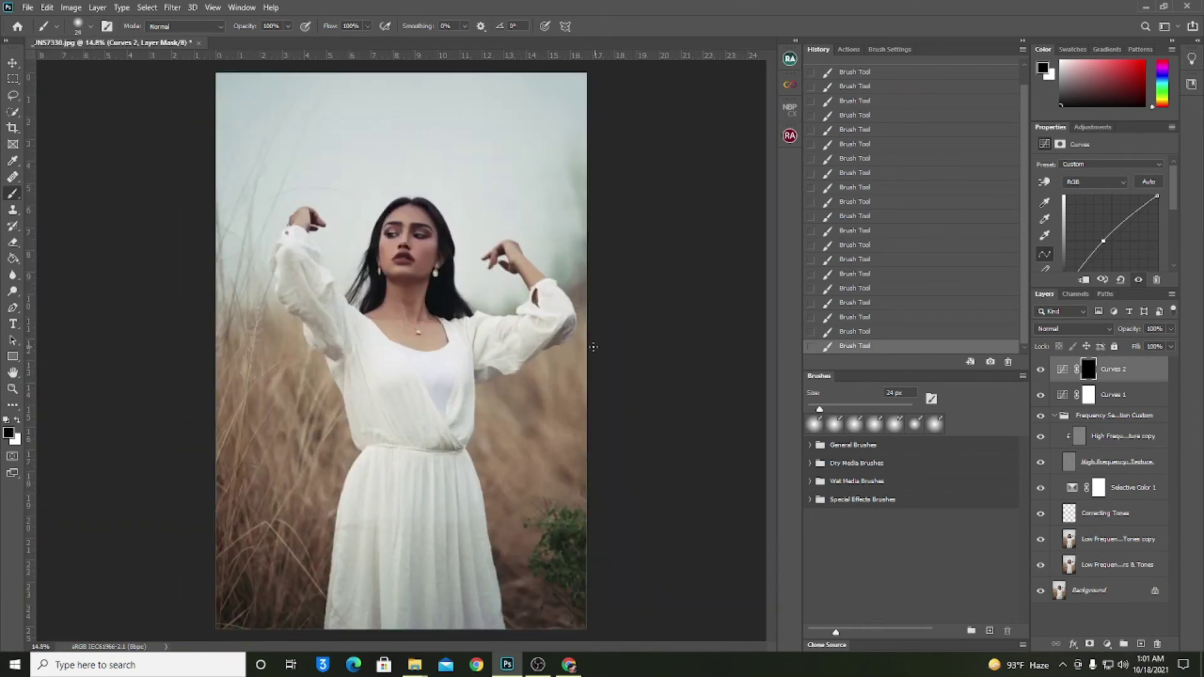
pyautogui.keyDown('alt'); pyautogui.click(1041, 593); pyautogui.keyUp('alt')
pyautogui.keyDown('alt'); pyautogui.click(1041, 593); pyautogui.keyUp('alt')
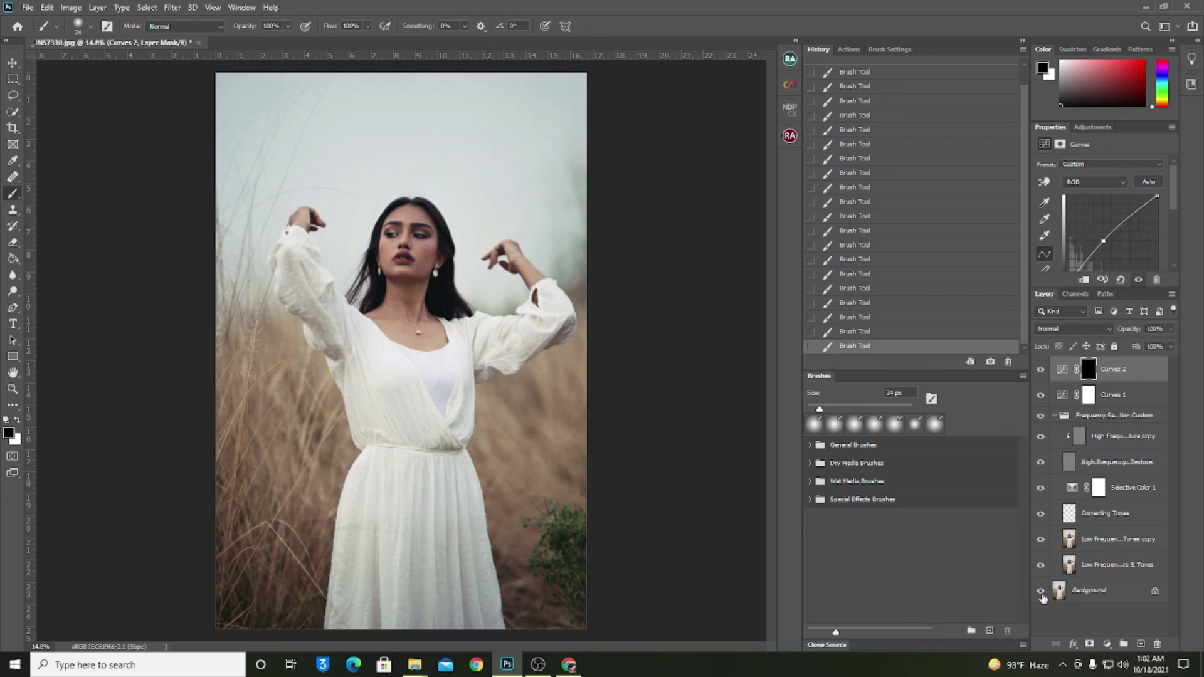